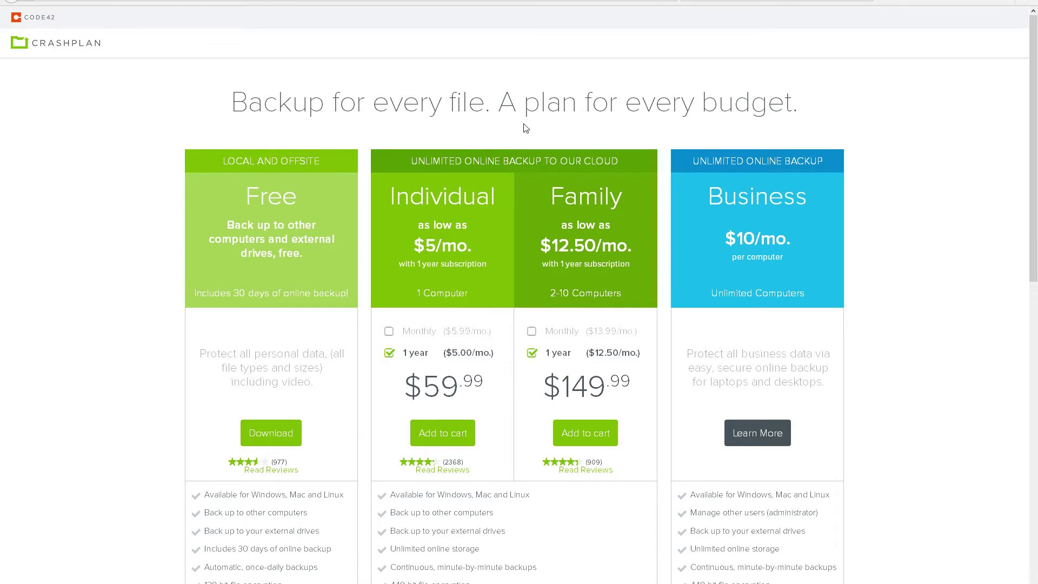
Highlight CrashPlan's 448-bit encryption, minute-by-minute backups, unlimited storage and the Individual plan's 59.99 price
{"action": "scroll", "coordinate": [465, 274], "scroll_direction": "down", "scroll_amount": 5}
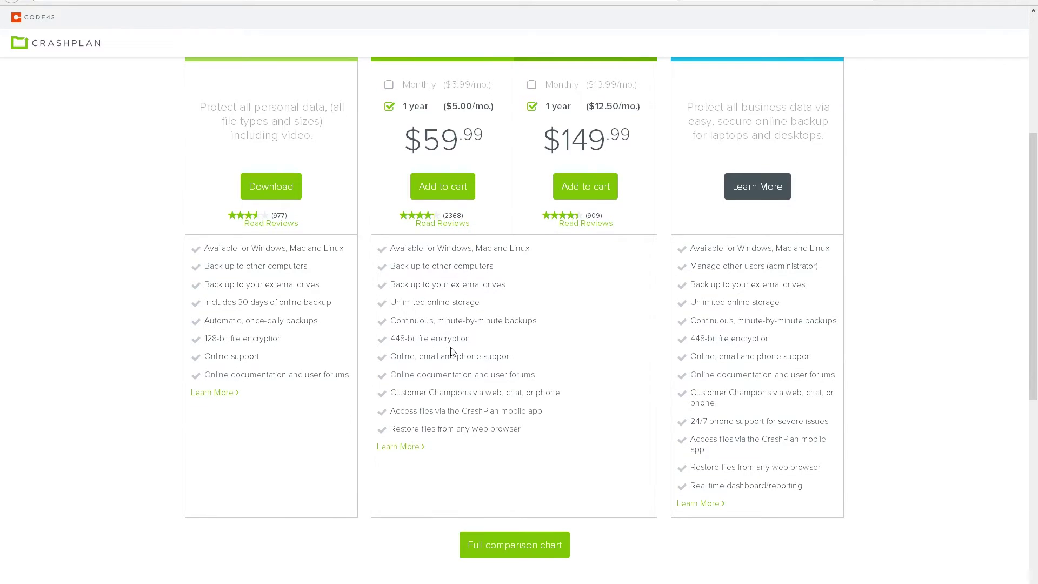
{"action": "left_click_drag", "start_coordinate": [390, 339], "coordinate": [468, 339]}
{"action": "left_click_drag", "start_coordinate": [390, 322], "coordinate": [515, 324]}
{"action": "scroll", "coordinate": [545, 337], "scroll_direction": "down", "scroll_amount": 1}
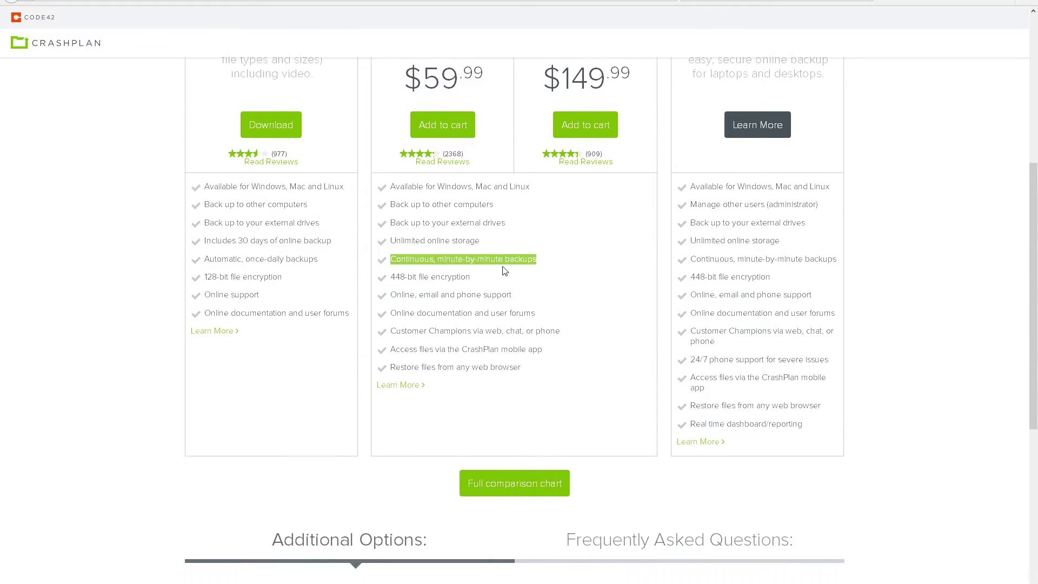
{"action": "left_click_drag", "start_coordinate": [390, 240], "coordinate": [475, 241]}
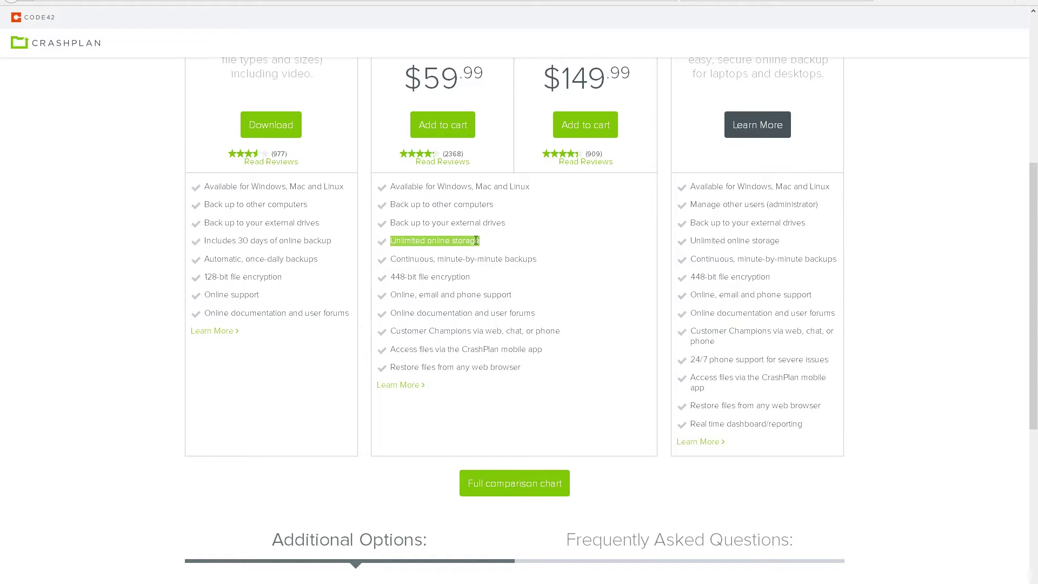
{"action": "scroll", "coordinate": [510, 328], "scroll_direction": "up", "scroll_amount": 3}
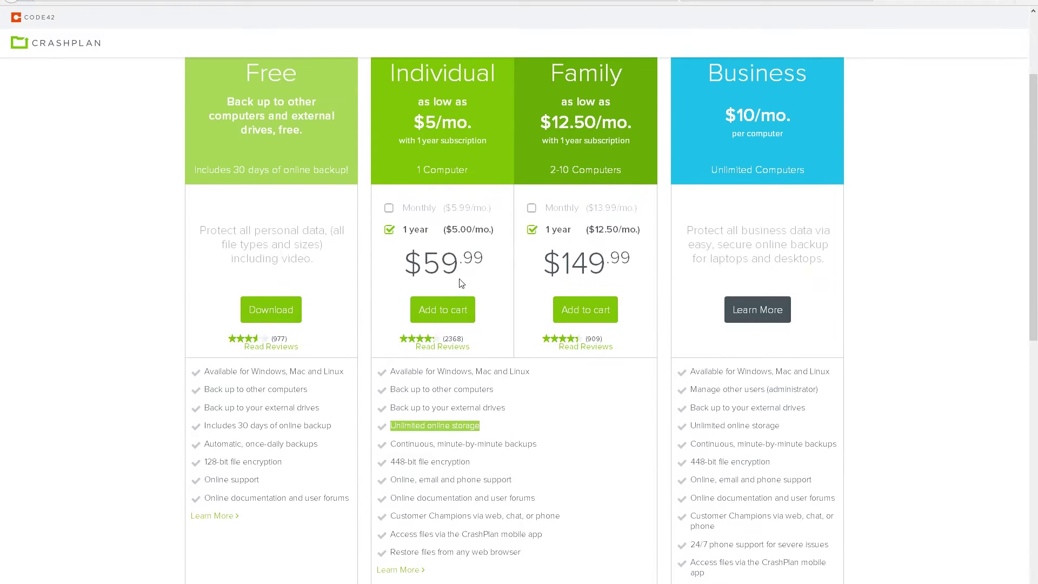
{"action": "left_click_drag", "start_coordinate": [431, 267], "coordinate": [482, 267]}
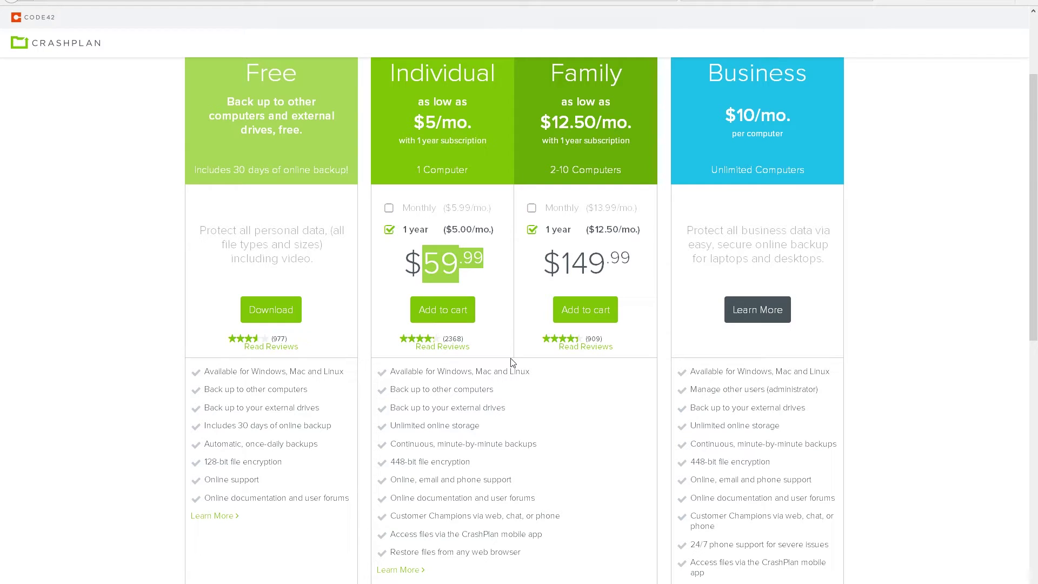
{"action": "scroll", "coordinate": [511, 360], "scroll_direction": "up", "scroll_amount": 2}
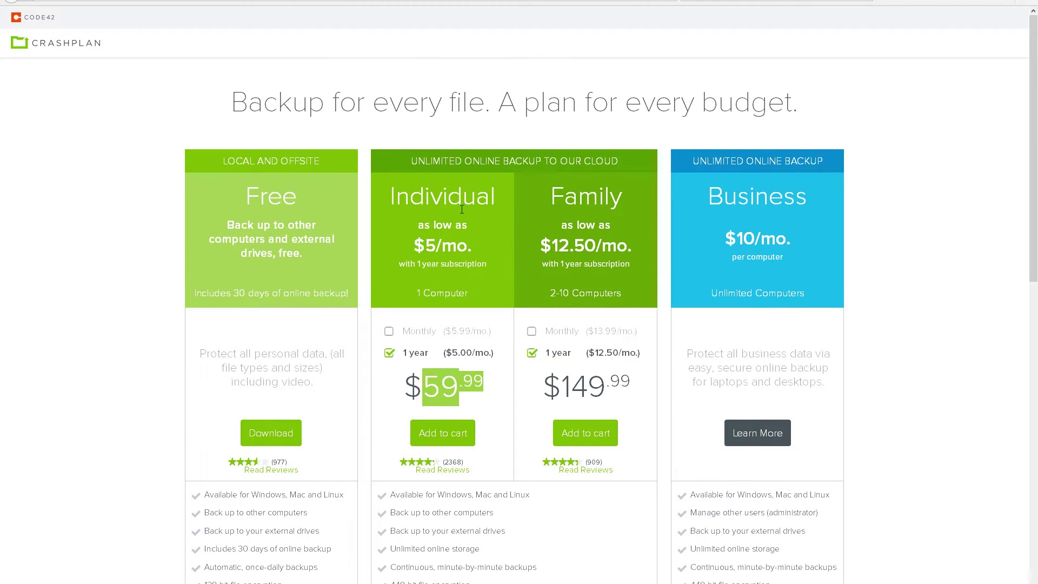
{"action": "left_click", "coordinate": [501, 324]}
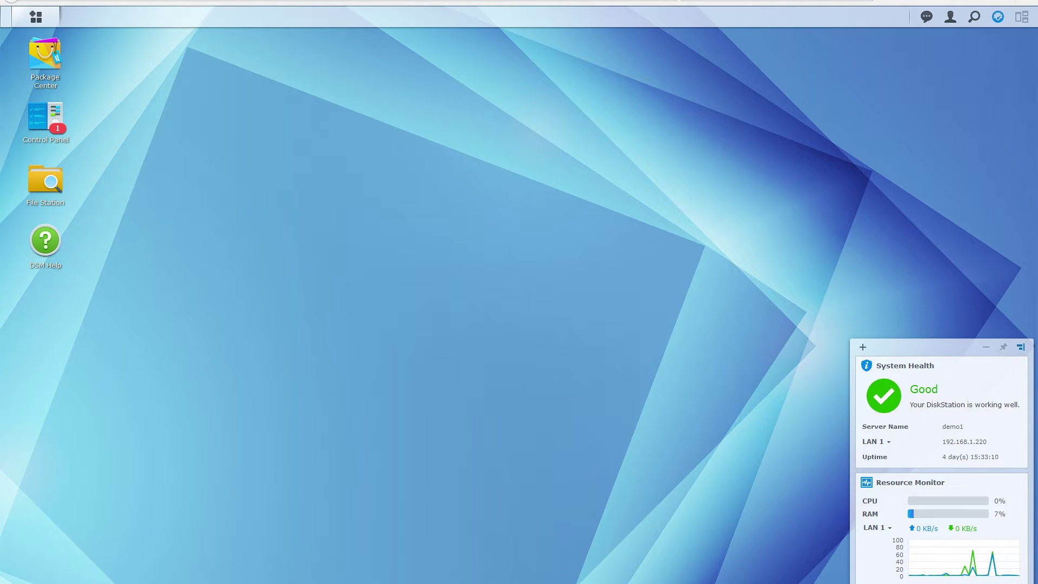
In Package Center settings, set the trust level to Any publisher
{"action": "left_click", "coordinate": [51, 57]}
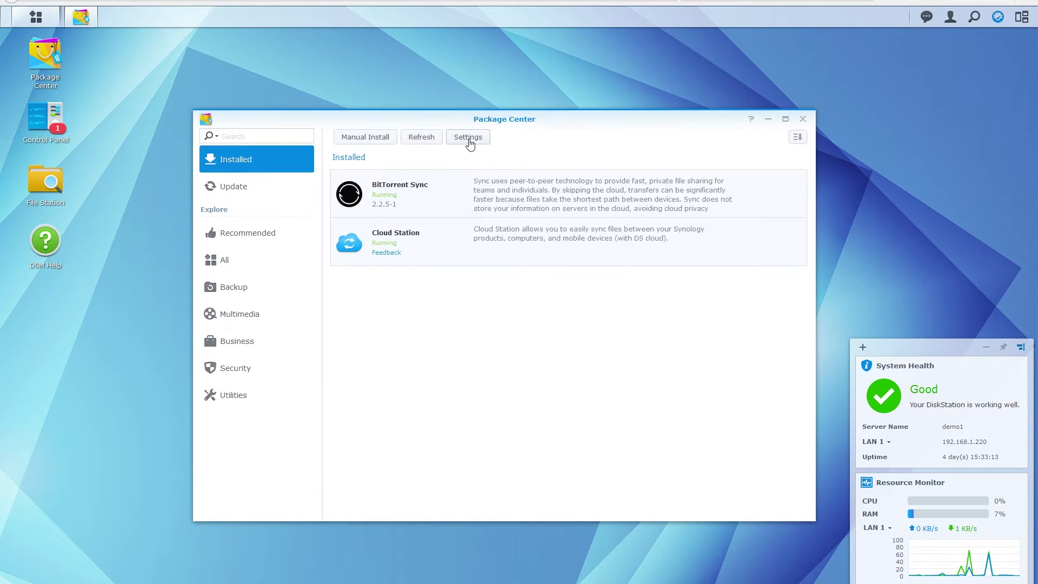
{"action": "left_click", "coordinate": [468, 139]}
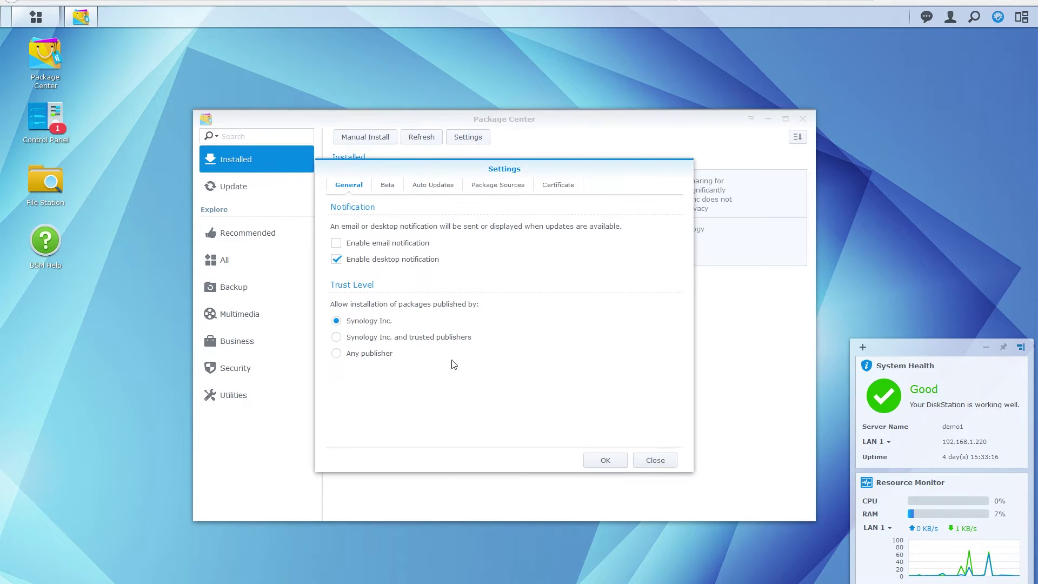
{"action": "left_click", "coordinate": [336, 353]}
{"action": "left_click", "coordinate": [507, 187]}
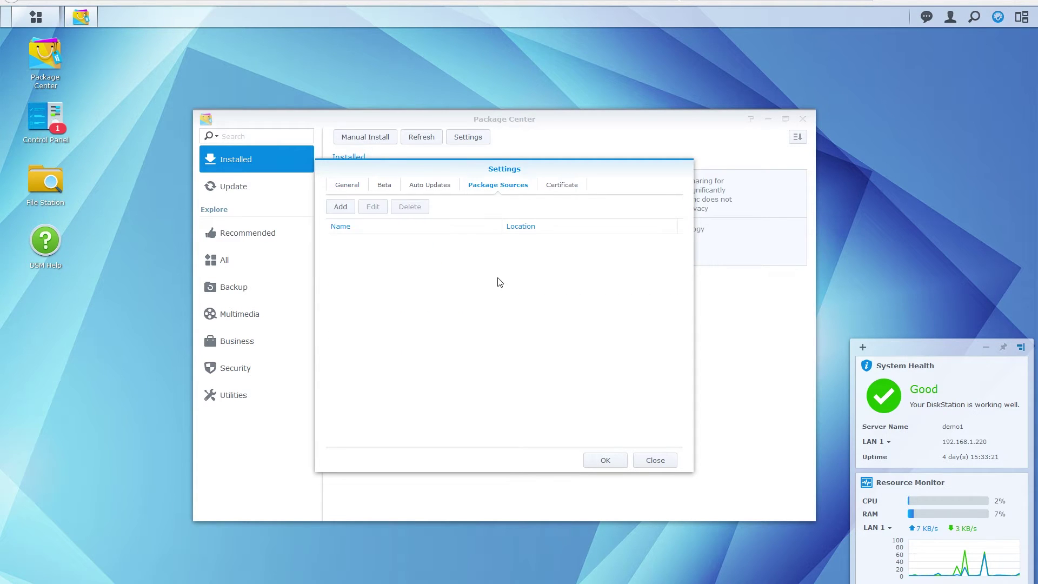
{"action": "left_click", "coordinate": [344, 213]}
{"action": "left_click", "coordinate": [474, 291]}
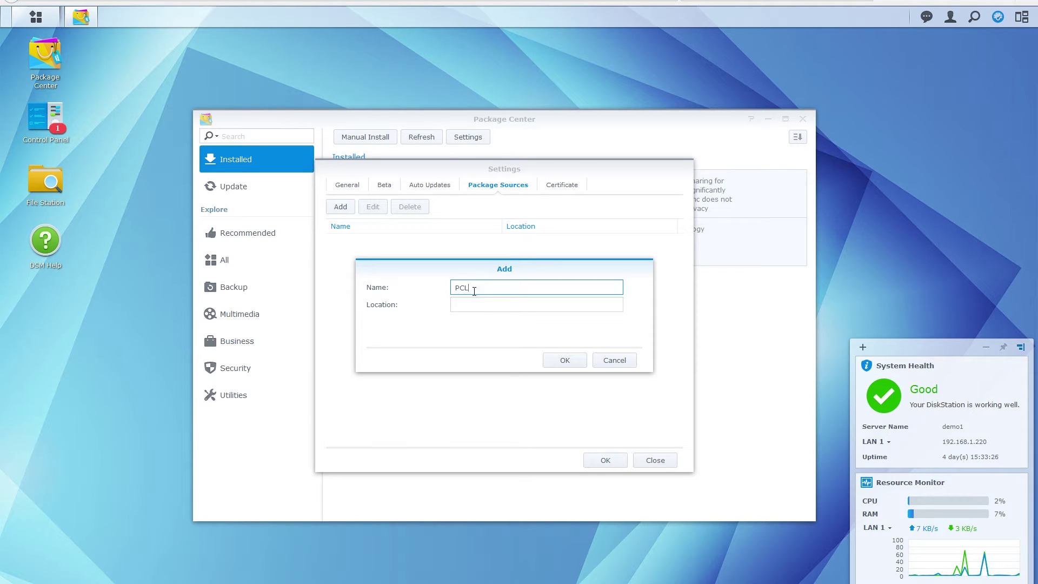
{"action": "type", "text": "Letter"}
{"action": "key", "text": "Tab"}
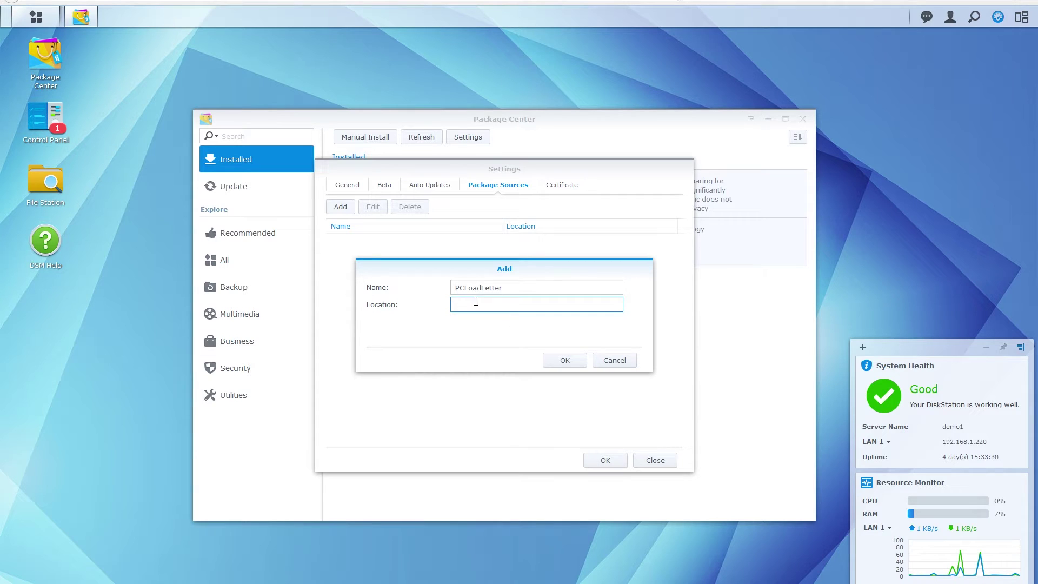
{"action": "right_click", "coordinate": [478, 304]}
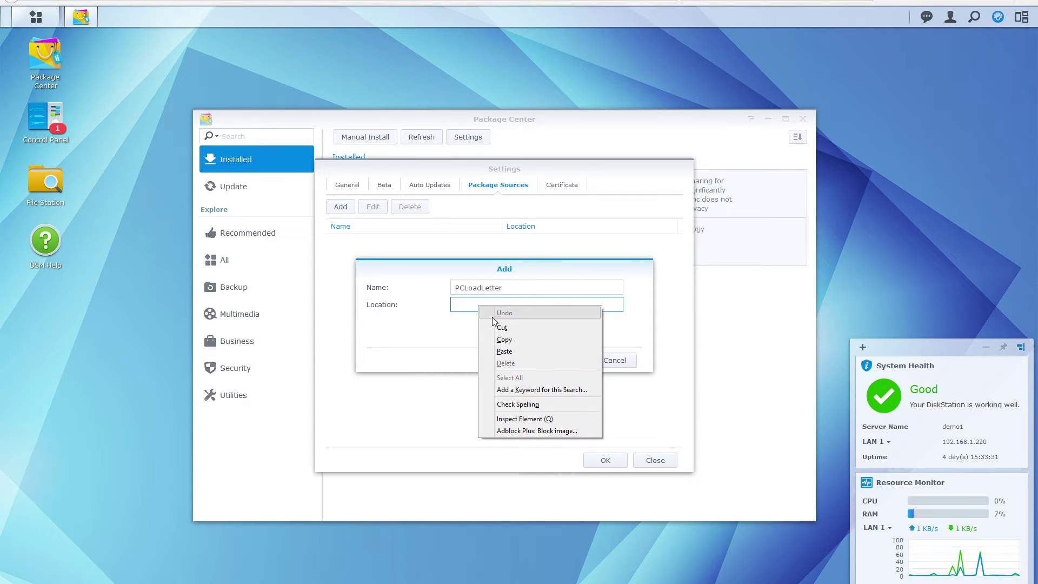
{"action": "left_click", "coordinate": [517, 352]}
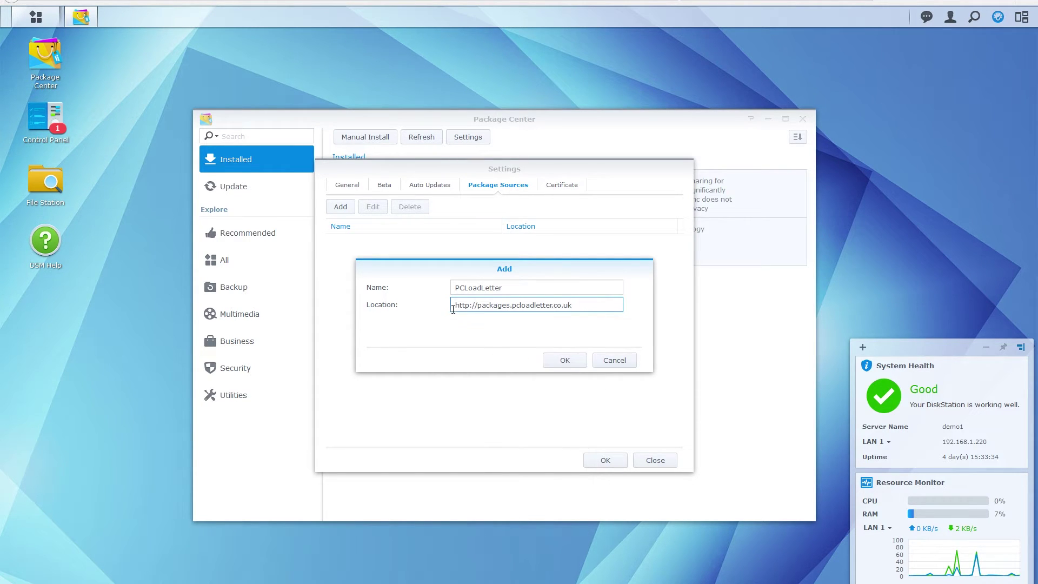
{"action": "left_click_drag", "start_coordinate": [454, 310], "coordinate": [613, 303]}
{"action": "left_click", "coordinate": [606, 305]}
{"action": "left_click", "coordinate": [567, 362]}
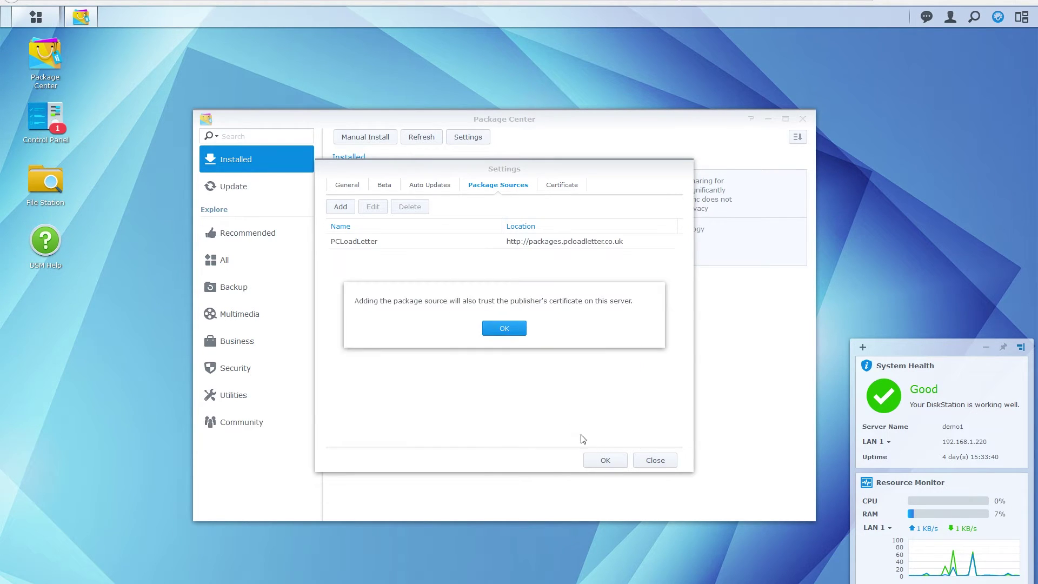
{"action": "left_click", "coordinate": [508, 327]}
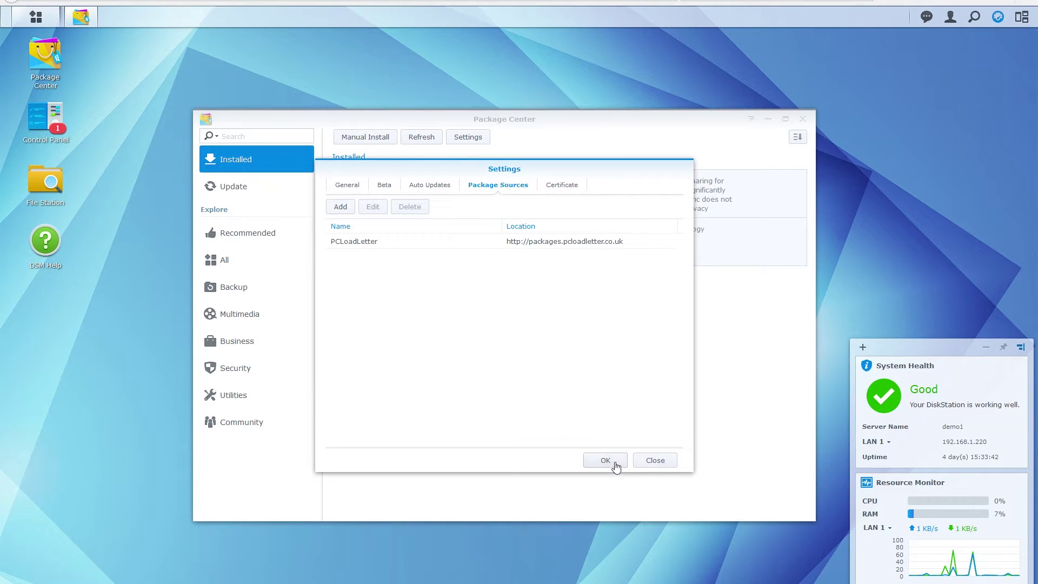
{"action": "left_click", "coordinate": [604, 461]}
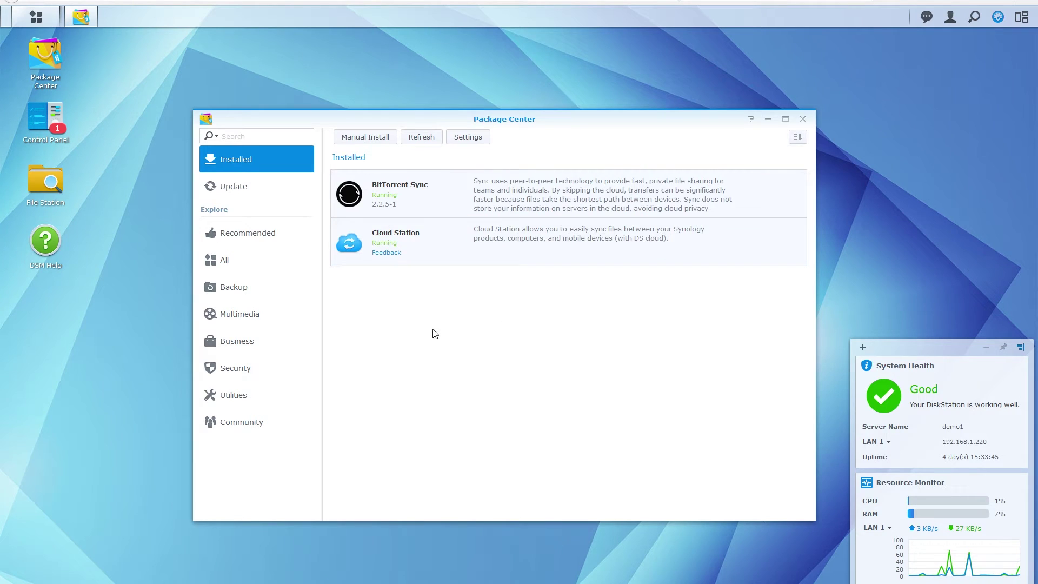
Find Java Manager in the Package Center list and install it
{"action": "left_click", "coordinate": [237, 136]}
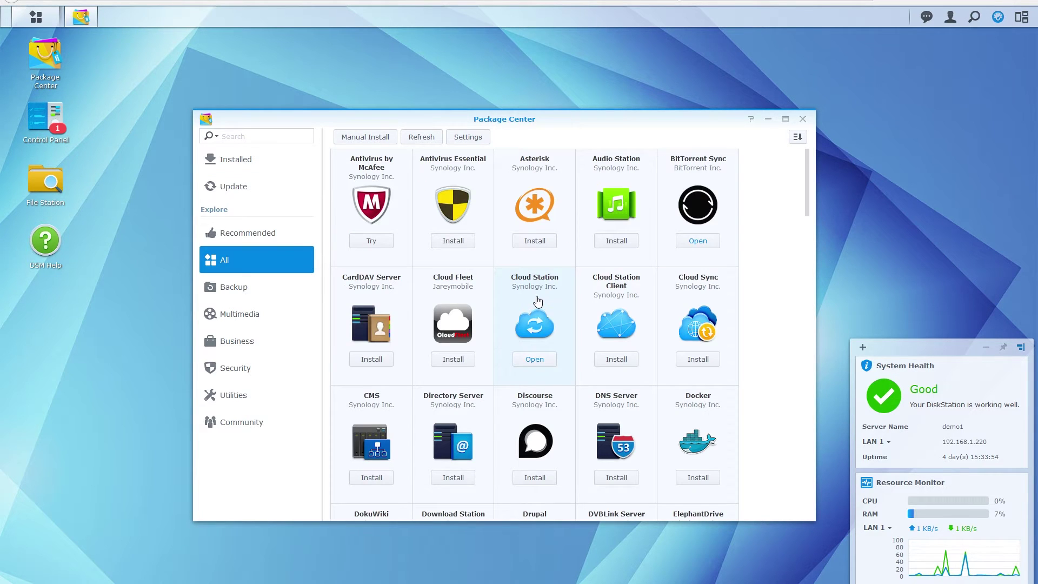
{"action": "scroll", "coordinate": [540, 303], "scroll_direction": "down", "scroll_amount": 5}
{"action": "scroll", "coordinate": [537, 312], "scroll_direction": "down", "scroll_amount": 2}
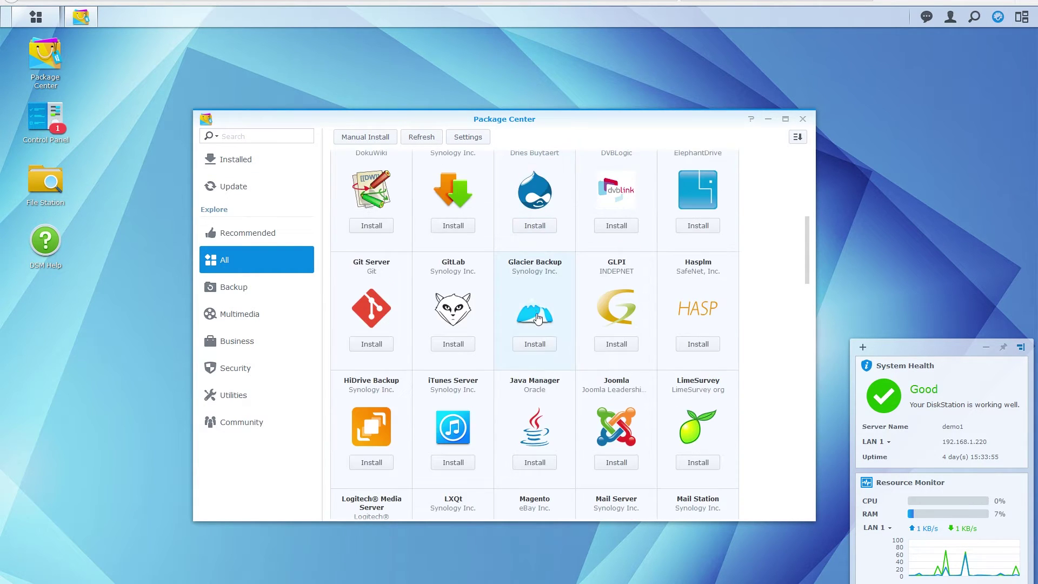
{"action": "left_click", "coordinate": [544, 408]}
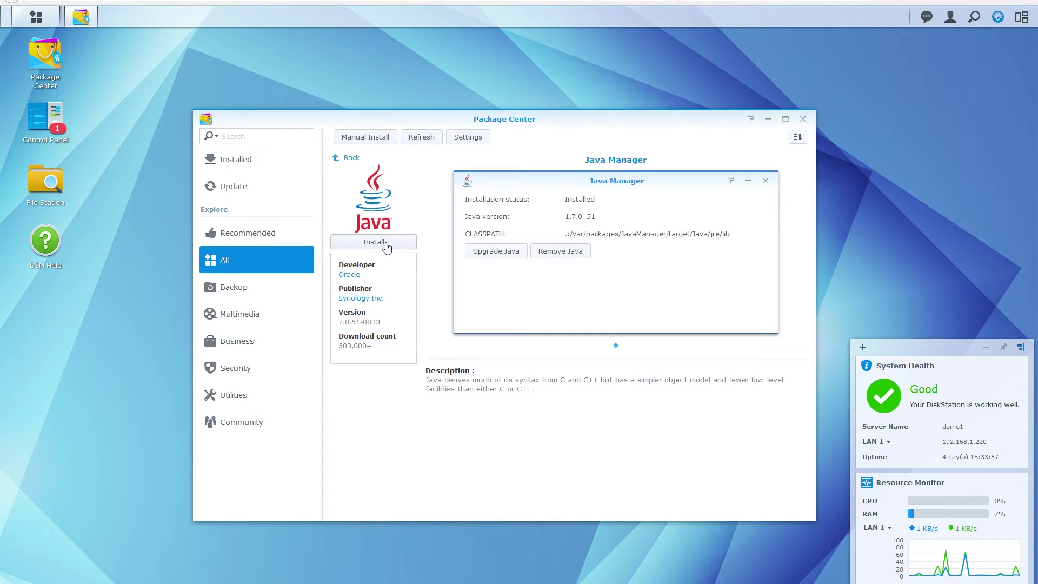
{"action": "left_click", "coordinate": [384, 243]}
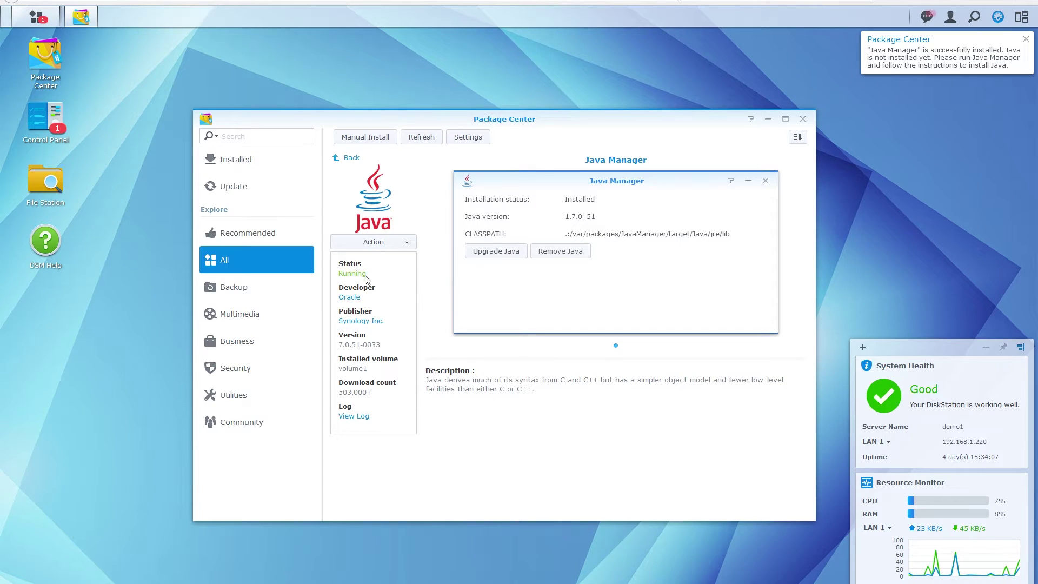
Launch Java Manager, start Install Java and follow the Java SE Downloads link
{"action": "left_click", "coordinate": [35, 17]}
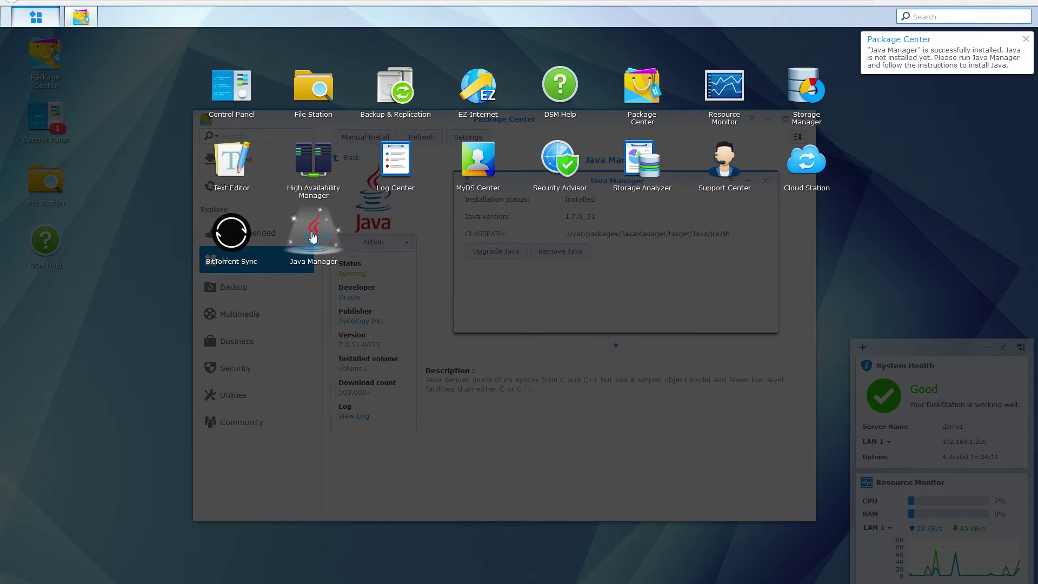
{"action": "left_click", "coordinate": [314, 238]}
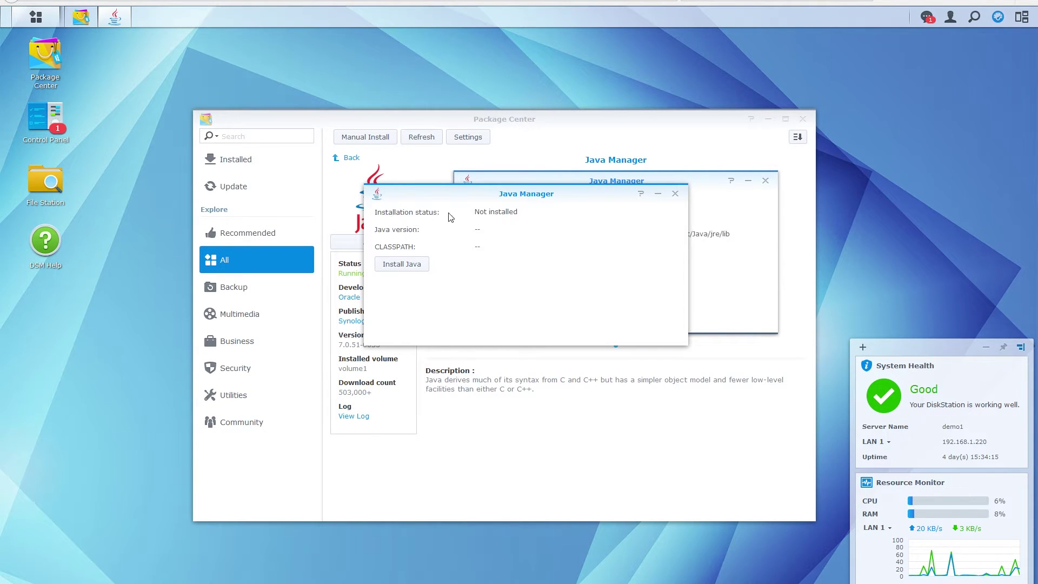
{"action": "left_click", "coordinate": [408, 268]}
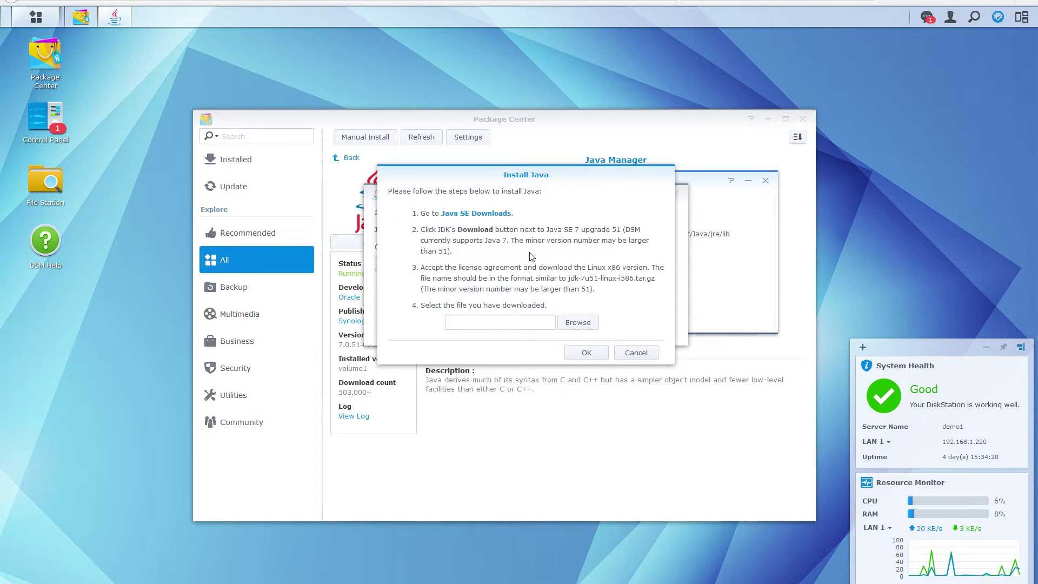
{"action": "left_click", "coordinate": [475, 215]}
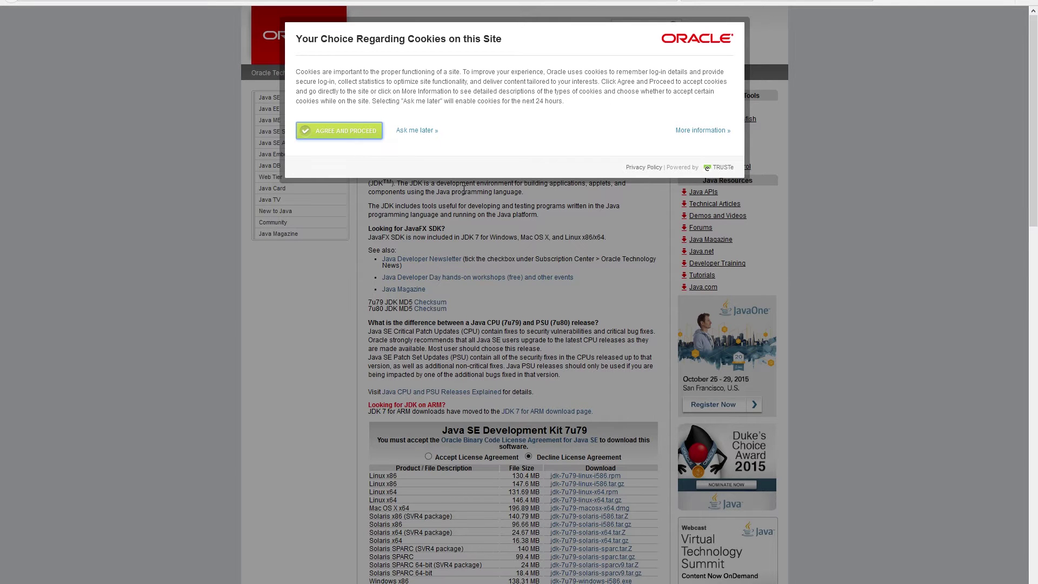
Accept cookies and the Java licence, then save jdk-7u79-linux-i586.tar.gz to the computer
{"action": "left_click", "coordinate": [362, 134]}
{"action": "scroll", "coordinate": [425, 219], "scroll_direction": "down", "scroll_amount": 3}
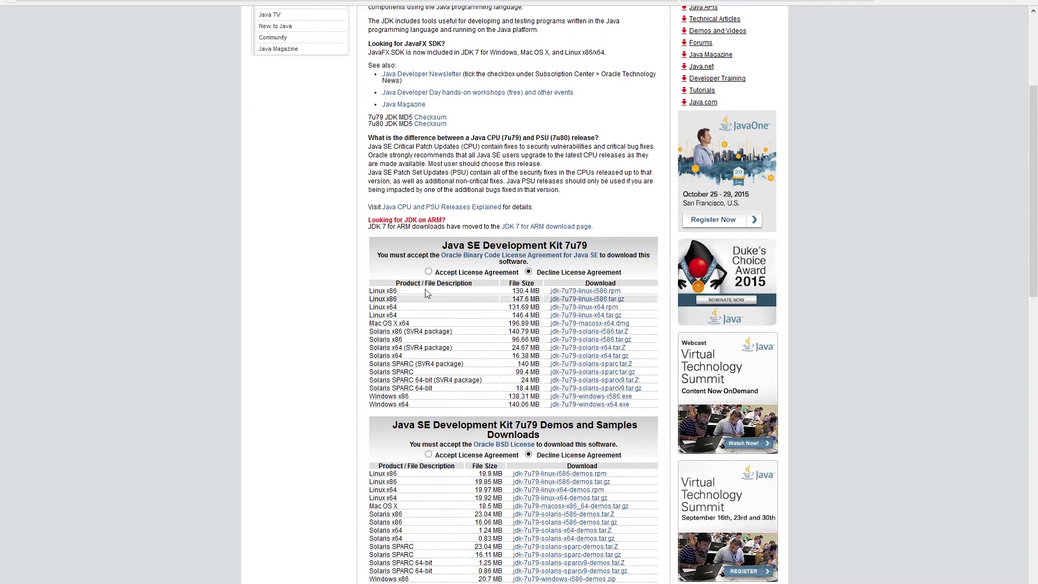
{"action": "left_click", "coordinate": [429, 273]}
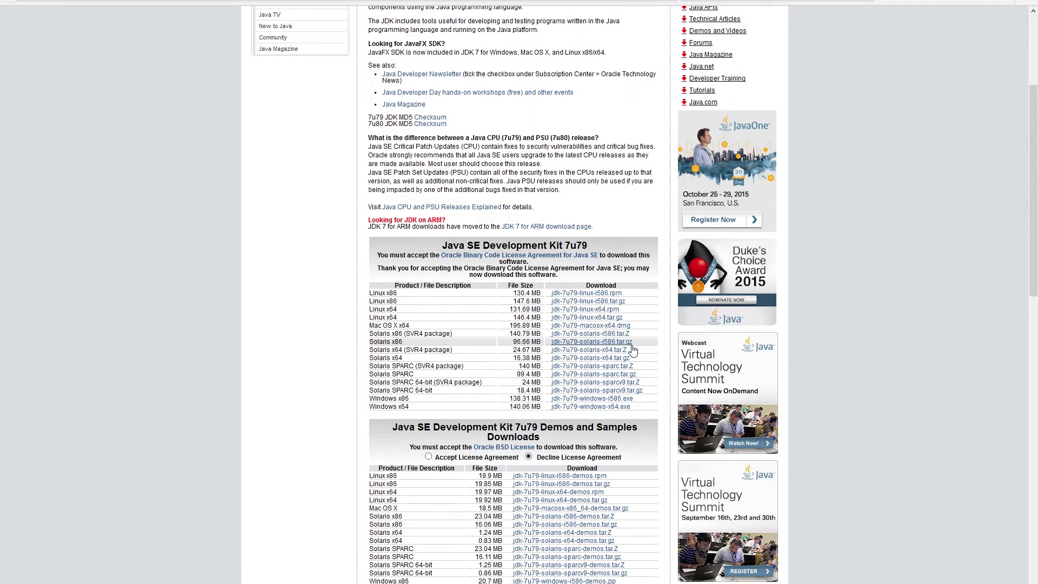
{"action": "left_click_drag", "start_coordinate": [640, 346], "coordinate": [626, 347]}
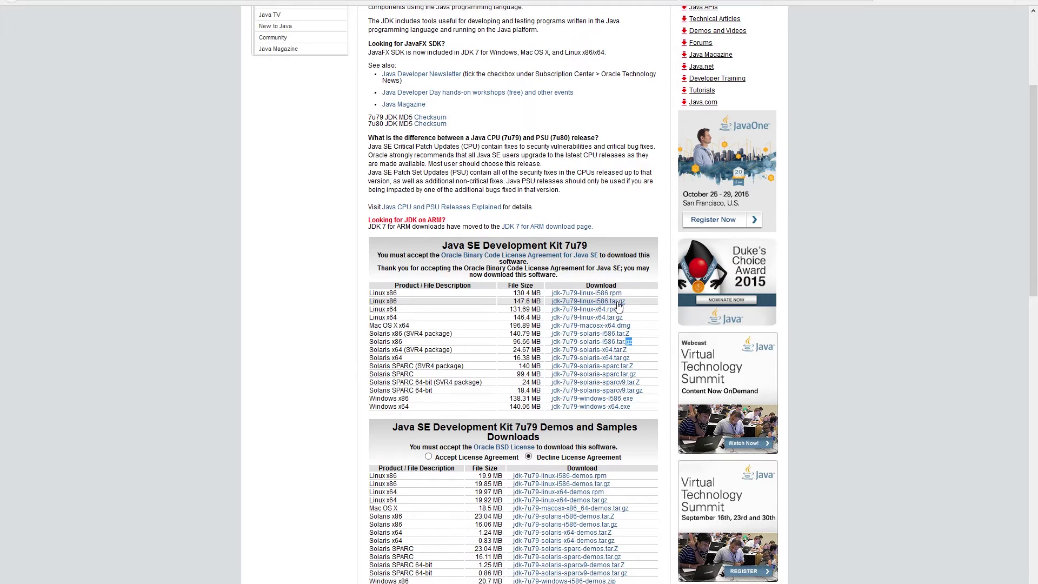
{"action": "left_click", "coordinate": [619, 301]}
{"action": "left_click", "coordinate": [444, 293]}
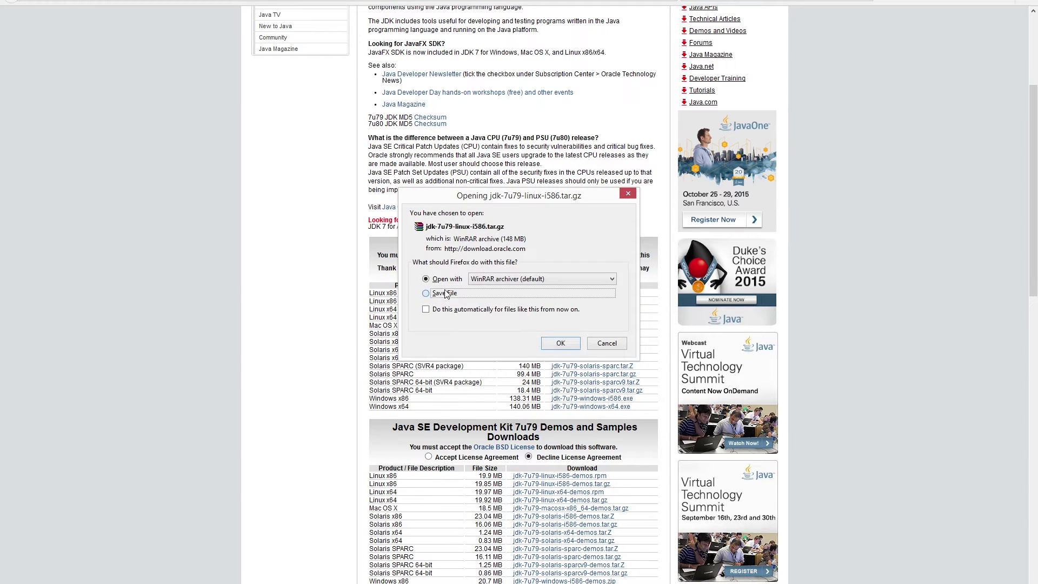
{"action": "left_click", "coordinate": [560, 344]}
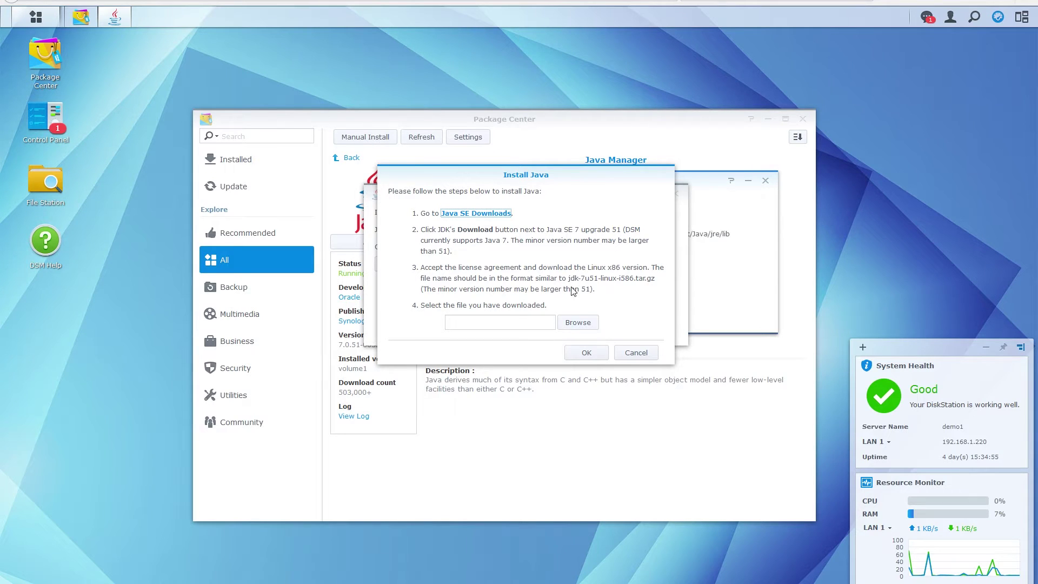
Install Java from jdk-7u79-linux-i586.tar.gz in Downloads and dismiss the success message
{"action": "left_click", "coordinate": [577, 323]}
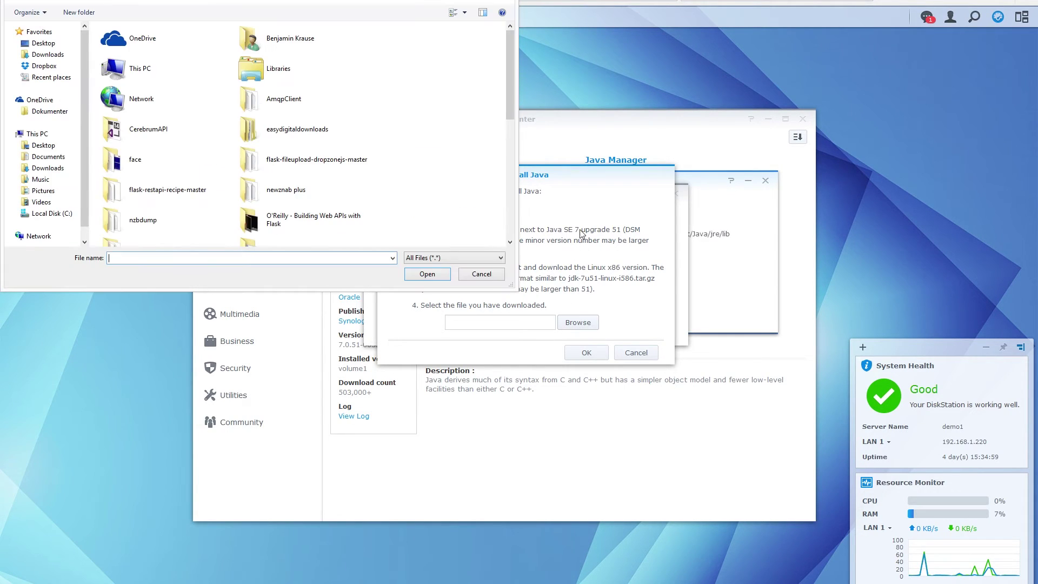
{"action": "left_click", "coordinate": [57, 147]}
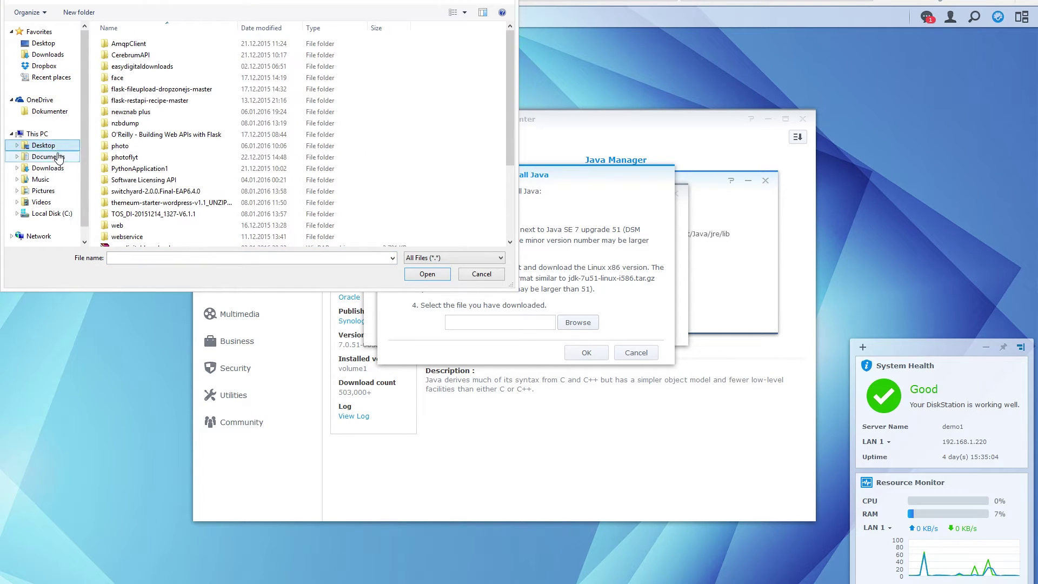
{"action": "left_click", "coordinate": [54, 168]}
{"action": "double_click", "coordinate": [142, 44]}
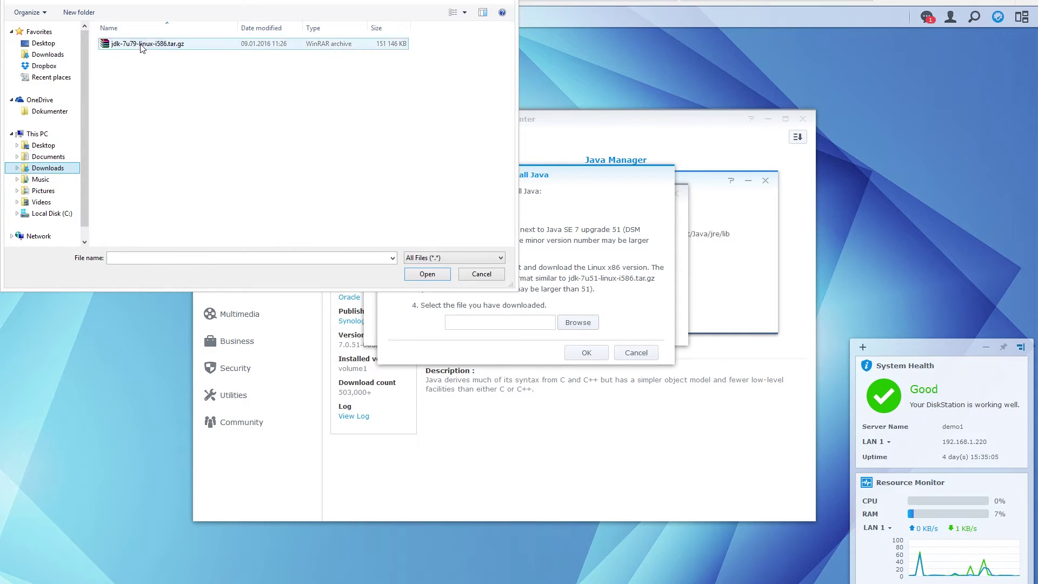
{"action": "left_click", "coordinate": [590, 354]}
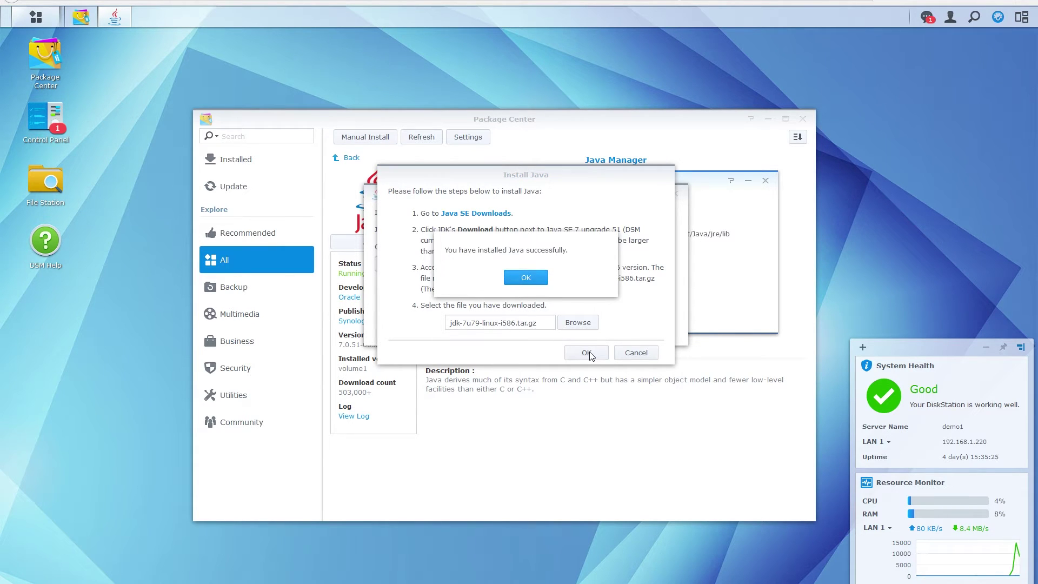
{"action": "left_click", "coordinate": [526, 281]}
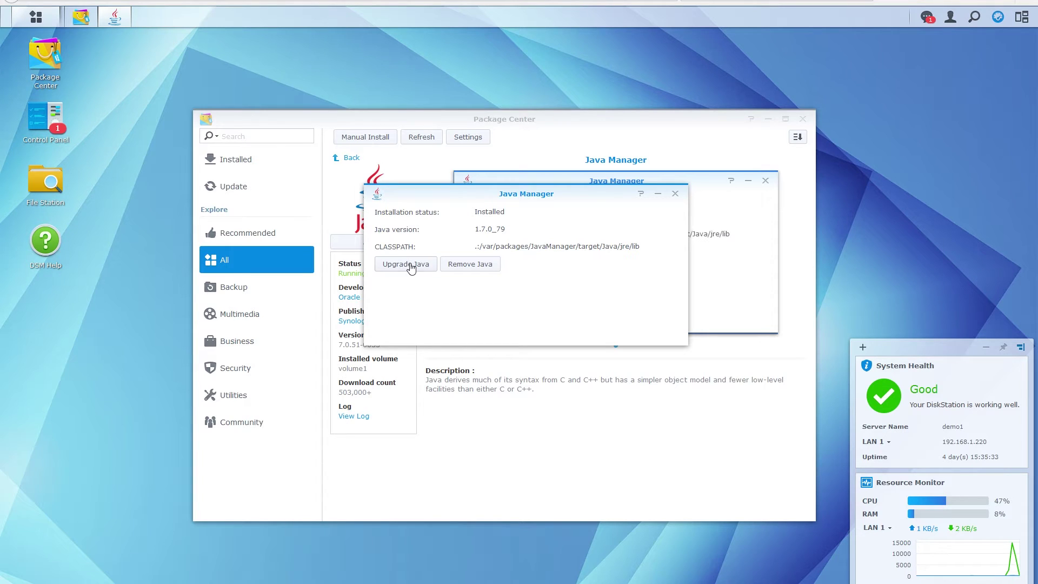
Close the extra Java Manager window and start installing CrashPlan from the Community packages
{"action": "left_click", "coordinate": [674, 194]}
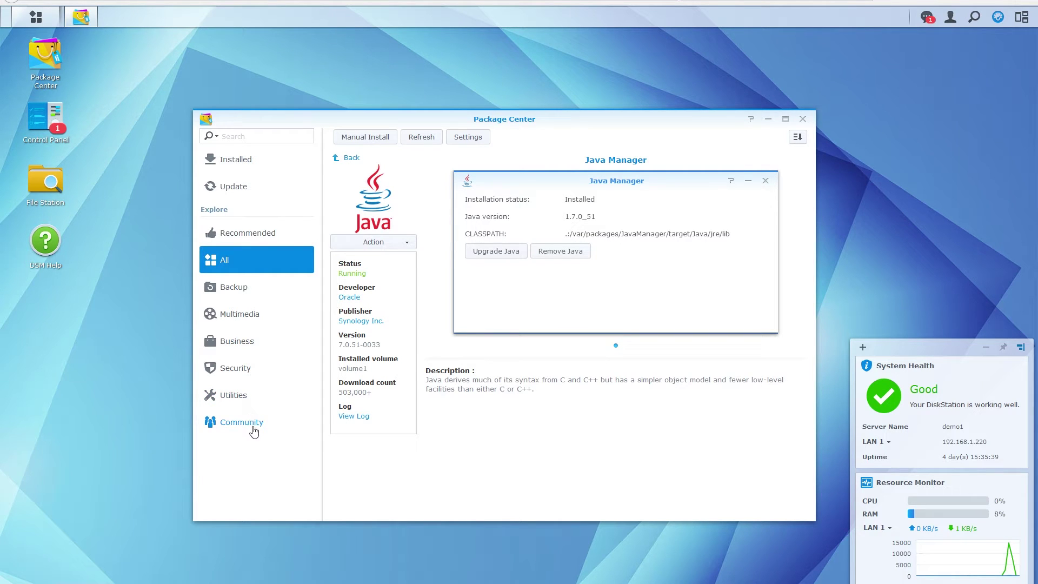
{"action": "left_click", "coordinate": [225, 427]}
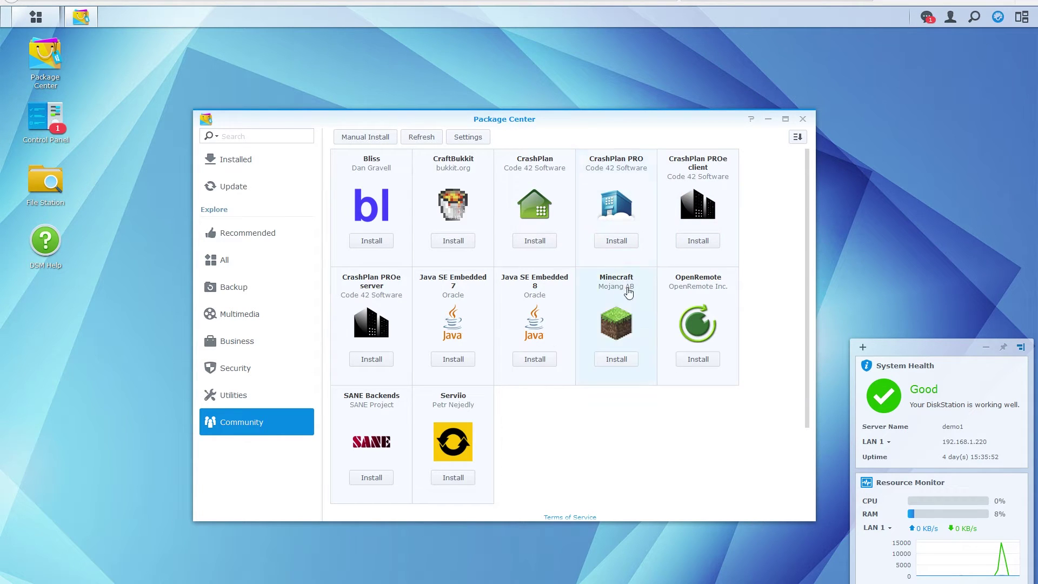
{"action": "left_click", "coordinate": [564, 211]}
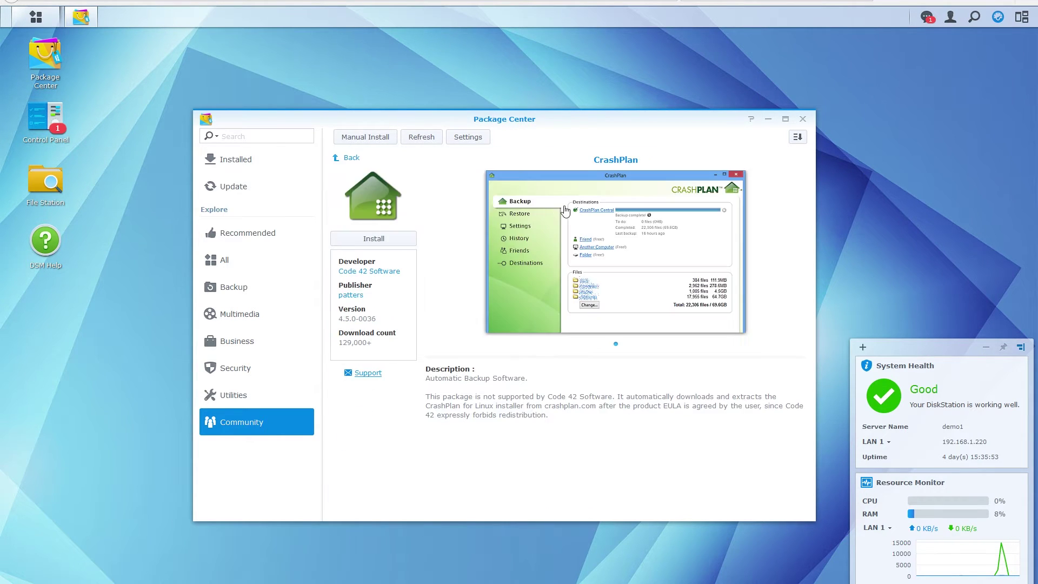
{"action": "left_click", "coordinate": [373, 238]}
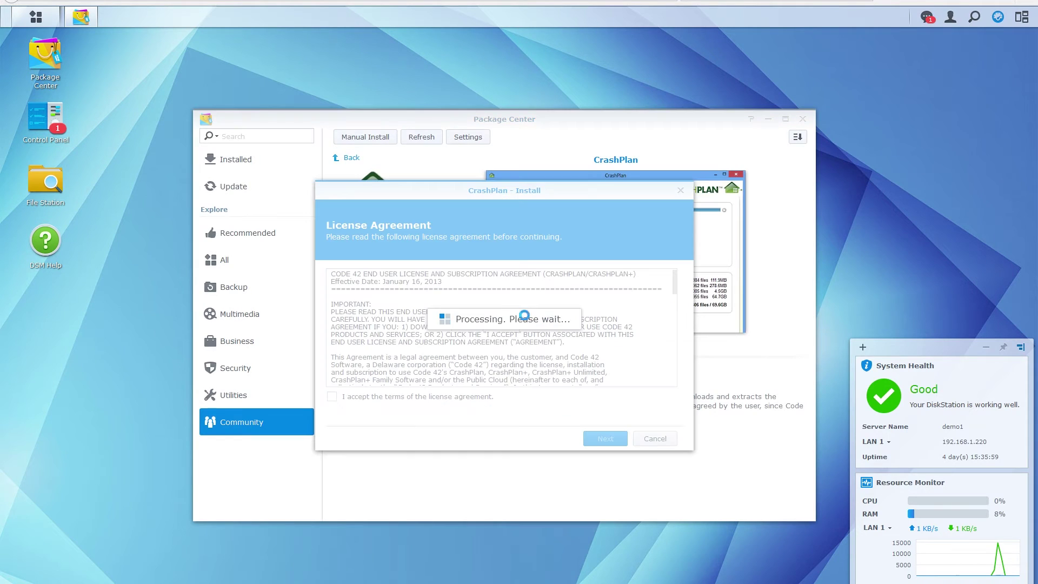
Accept the CrashPlan licence terms and apply with 'Run after installation' left checked
{"action": "mouse_move", "coordinate": [479, 319]}
{"action": "left_mouse_down"}
{"action": "mouse_move", "coordinate": [358, 281]}
{"action": "mouse_move", "coordinate": [479, 319]}
{"action": "left_mouse_up"}
{"action": "left_click", "coordinate": [332, 397]}
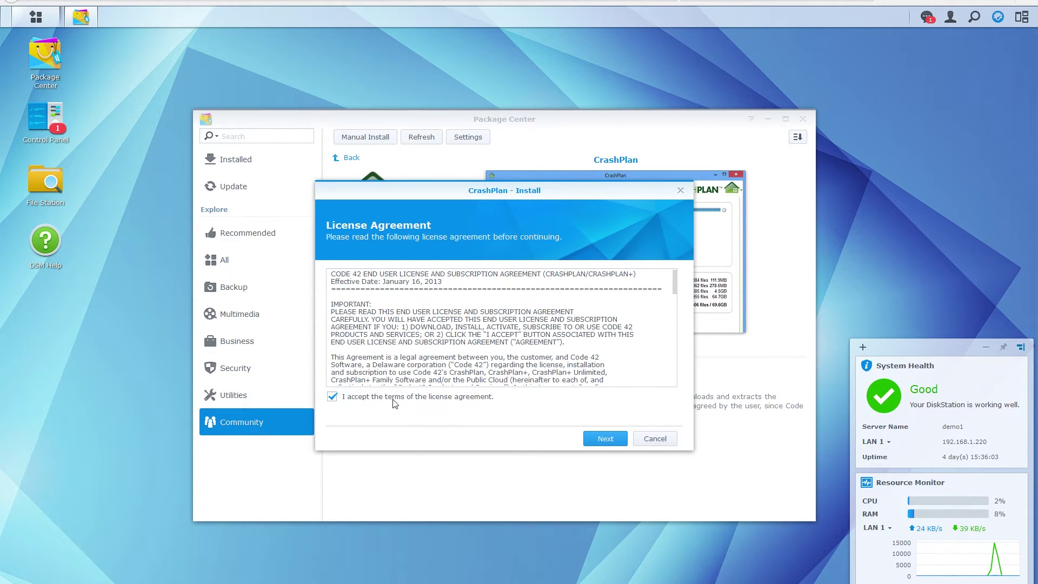
{"action": "left_click", "coordinate": [605, 439]}
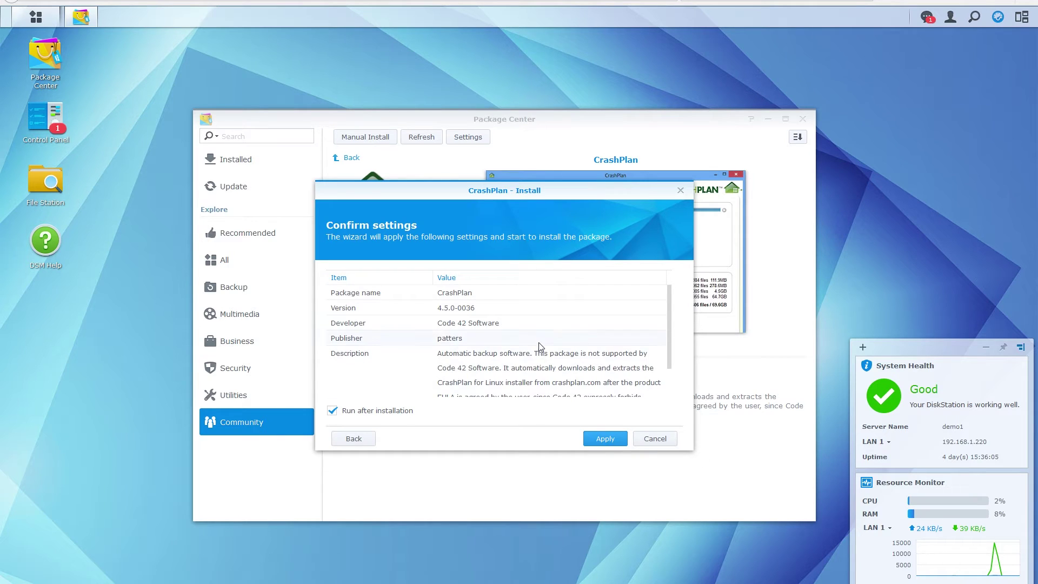
{"action": "scroll", "coordinate": [543, 364], "scroll_direction": "down", "scroll_amount": 1}
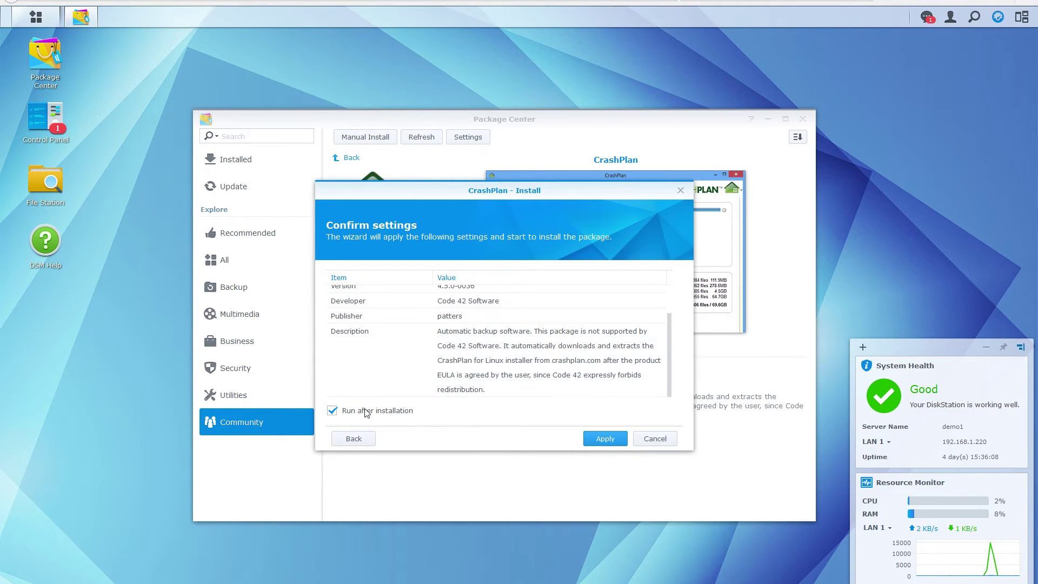
{"action": "left_click", "coordinate": [600, 443]}
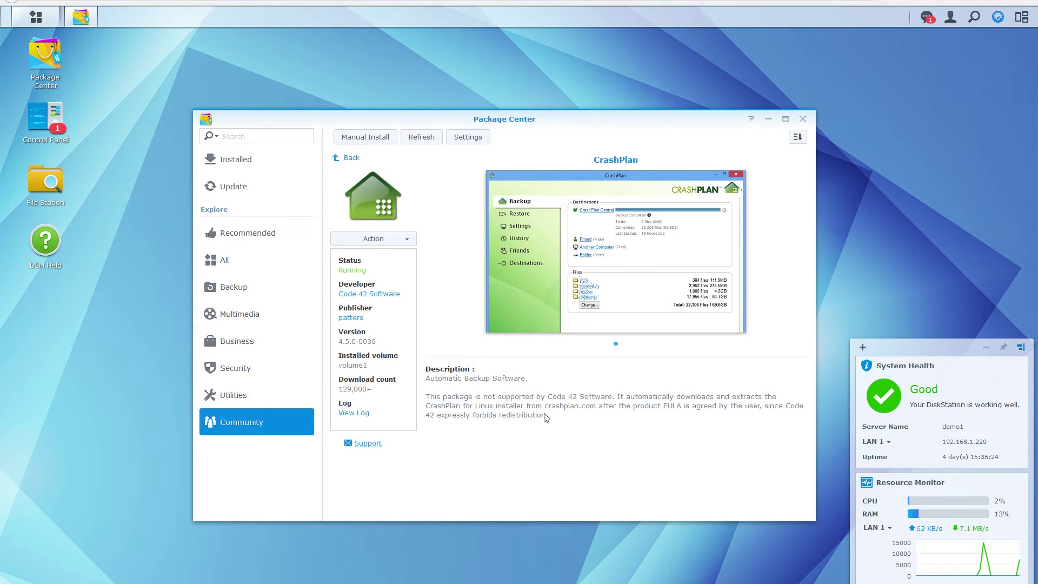
Stop CrashPlan from the Action menu, confirm with Yes, then set it to Run again
{"action": "left_click", "coordinate": [395, 240]}
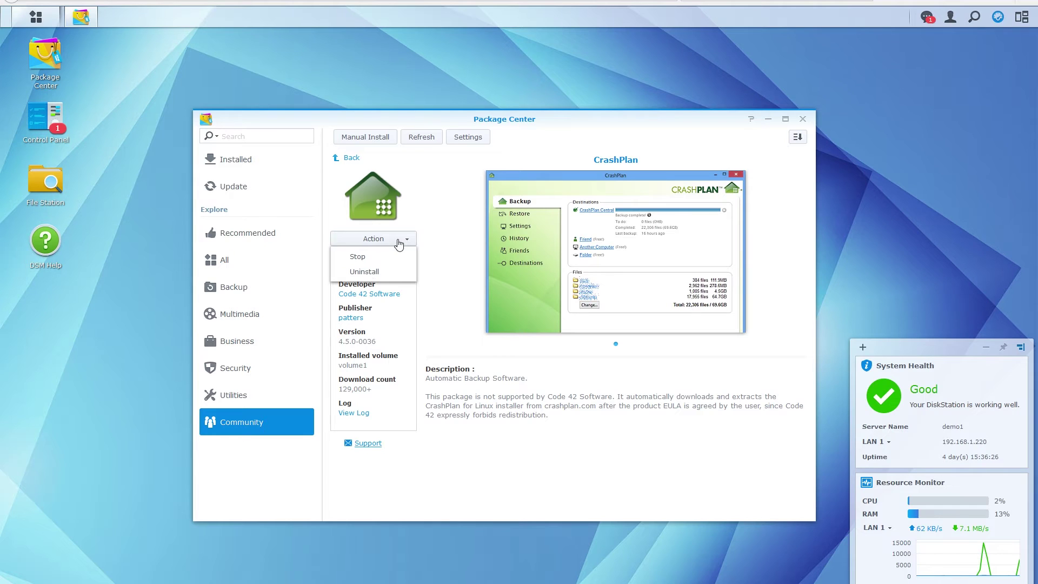
{"action": "left_click", "coordinate": [373, 256]}
{"action": "left_click", "coordinate": [545, 336]}
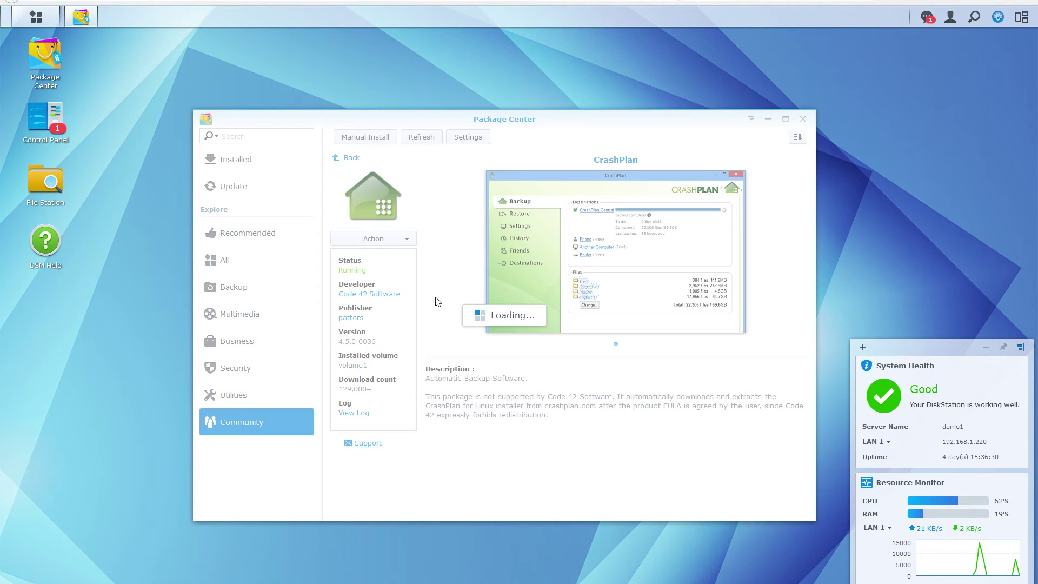
{"action": "left_click", "coordinate": [406, 239]}
{"action": "left_click", "coordinate": [391, 257]}
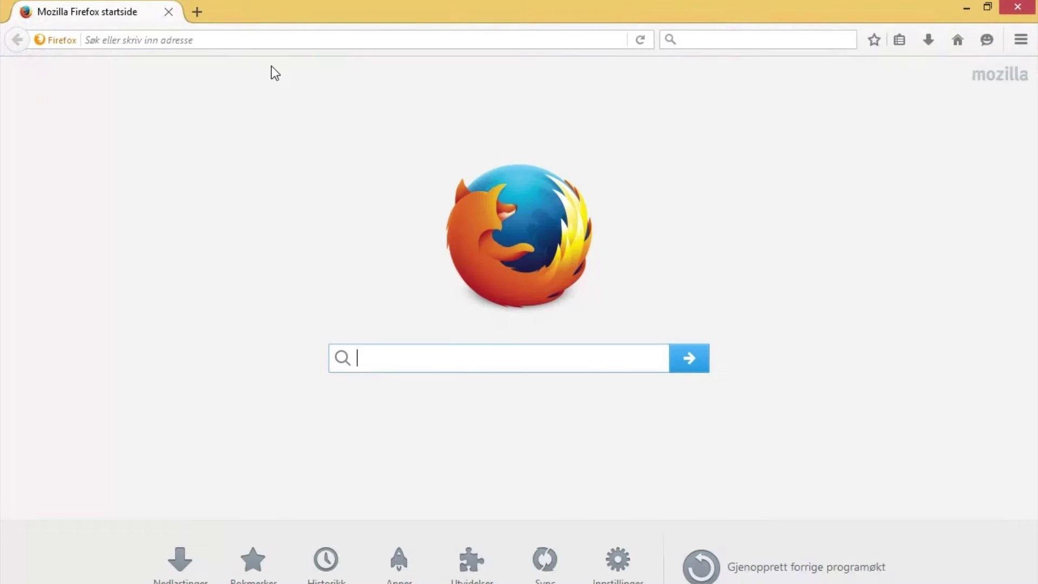
Load code42.com/crashplan in the Firefox address bar
{"action": "left_click", "coordinate": [215, 43]}
{"action": "type", "text": "code42.com/"}
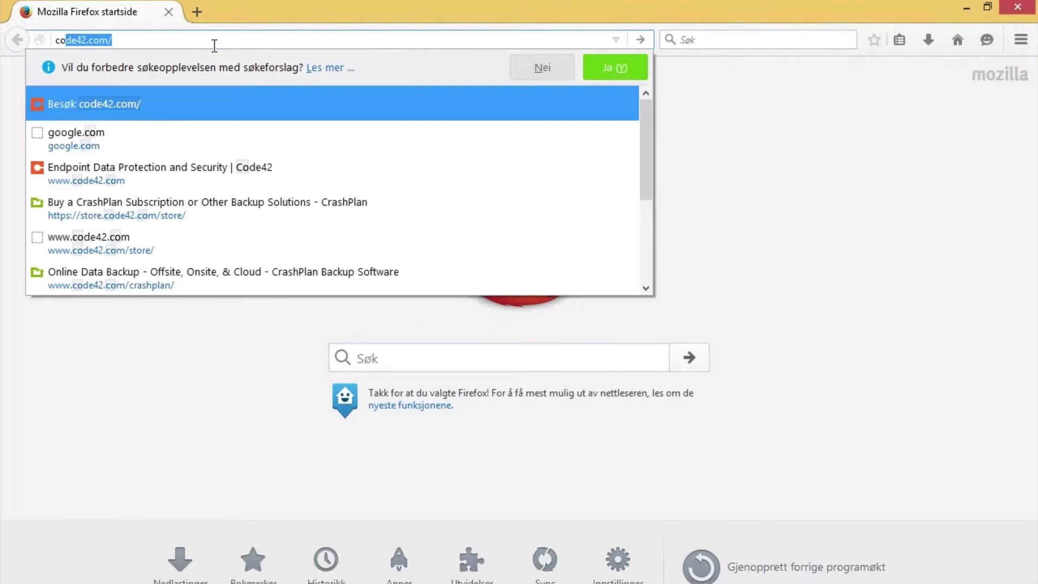
{"action": "key", "text": "Right"}
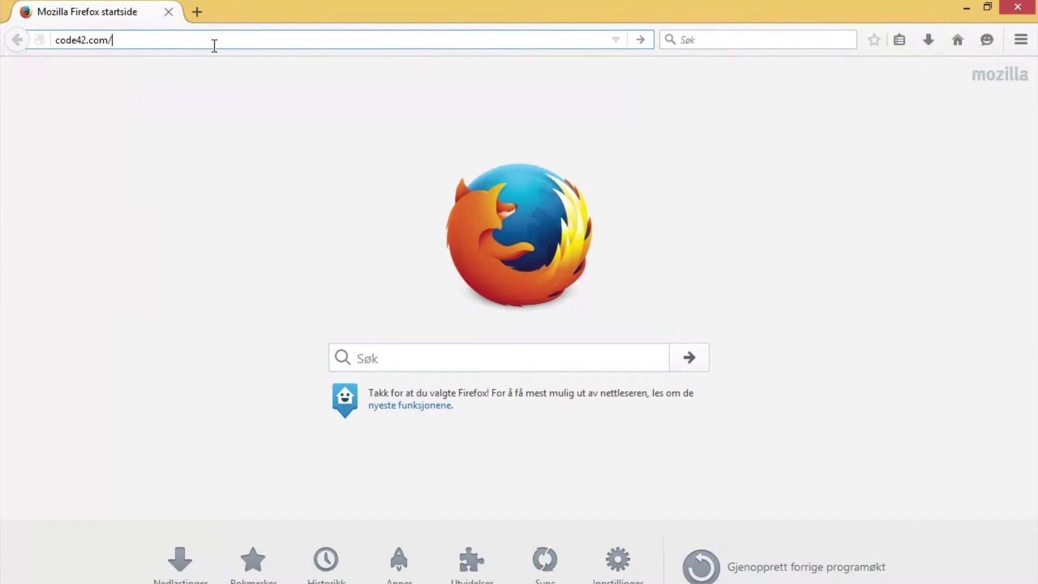
{"action": "type", "text": "crash"}
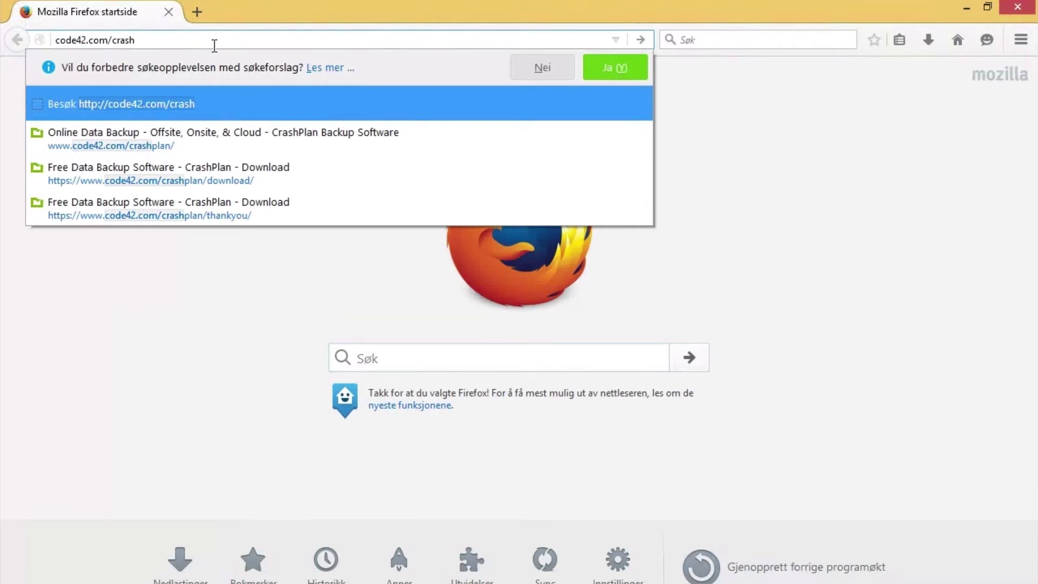
{"action": "key", "text": "Down"}
{"action": "key", "text": "Return"}
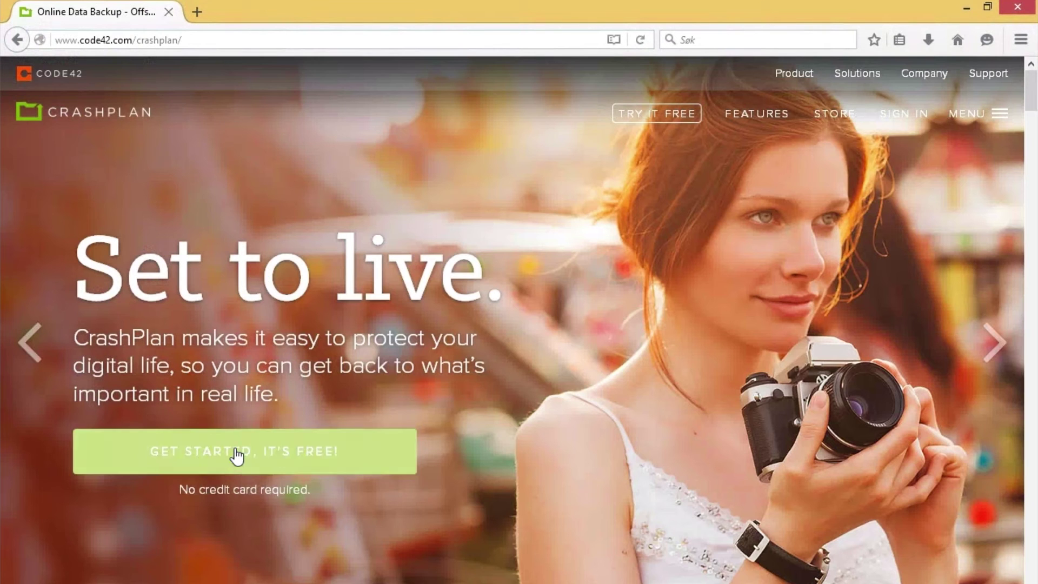
Go through Get Started to the free plan's Download page
{"action": "left_click", "coordinate": [267, 456]}
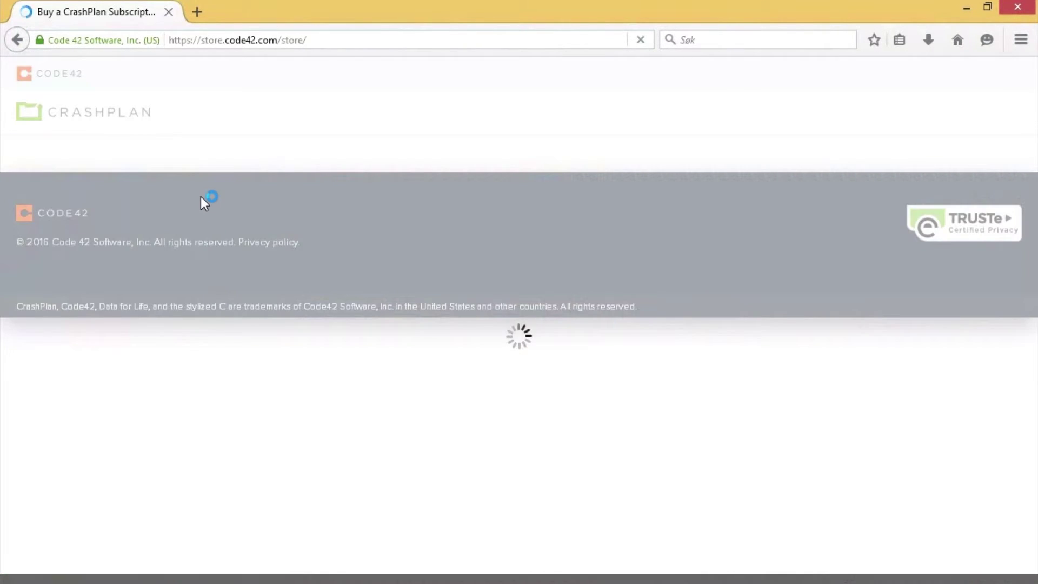
{"action": "scroll", "coordinate": [197, 353], "scroll_direction": "down", "scroll_amount": 7}
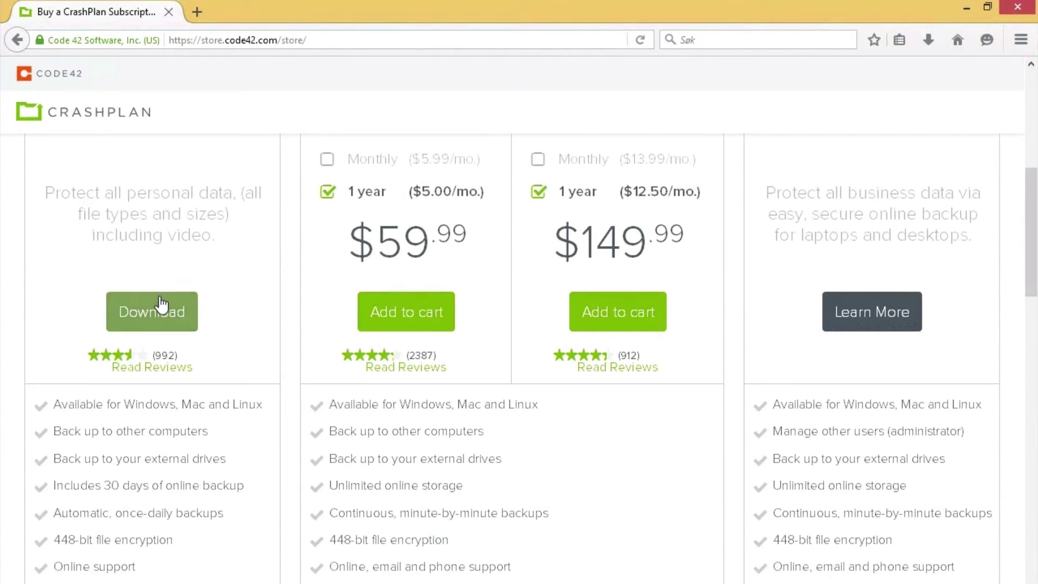
{"action": "left_click", "coordinate": [161, 306]}
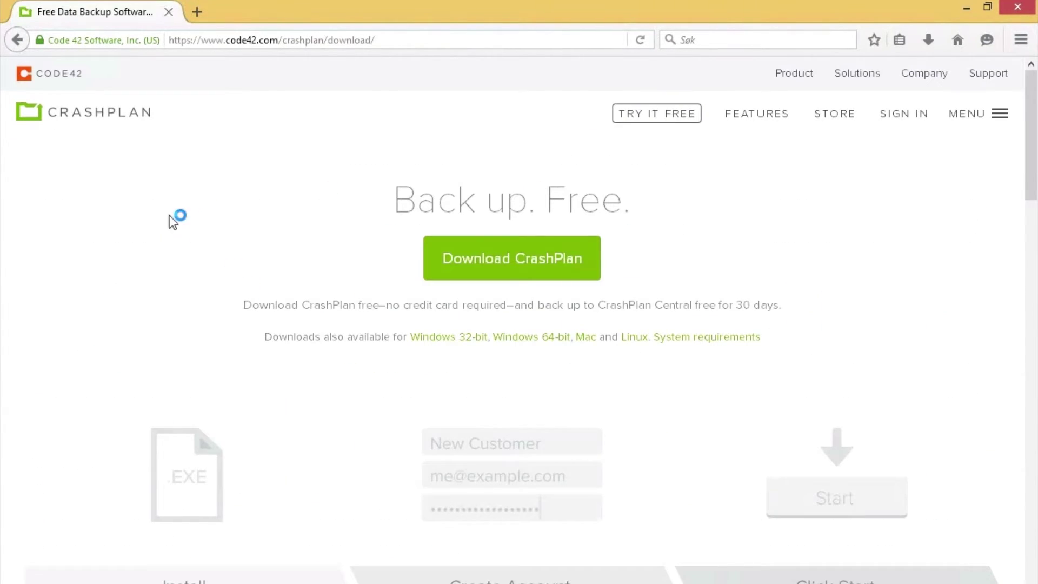
Save the Windows 64-bit installer CrashPlan-x64_4.5.0_Win.exe and run it from Firefox's downloads list
{"action": "left_click", "coordinate": [544, 340]}
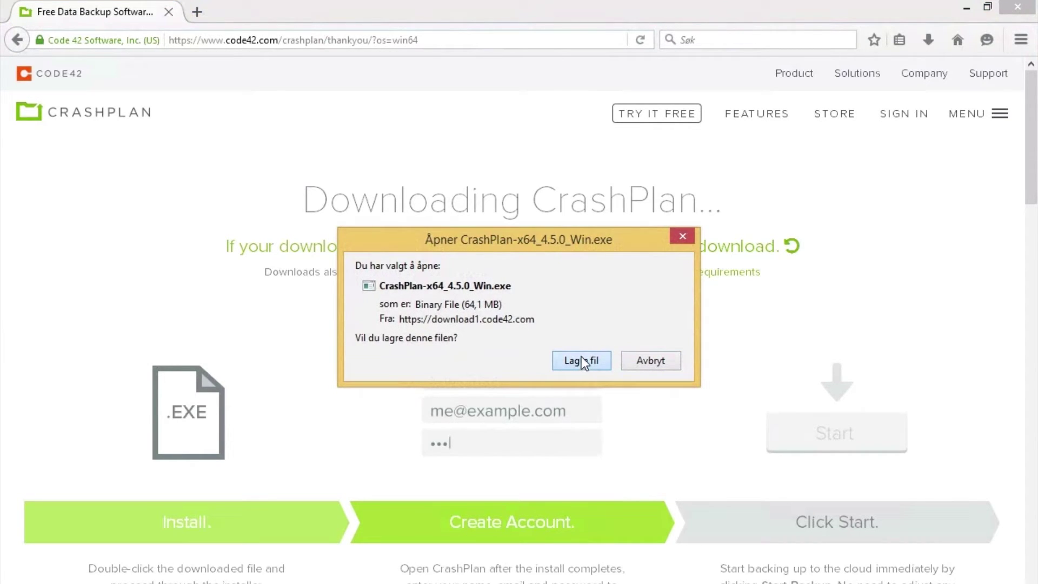
{"action": "key", "text": "Return"}
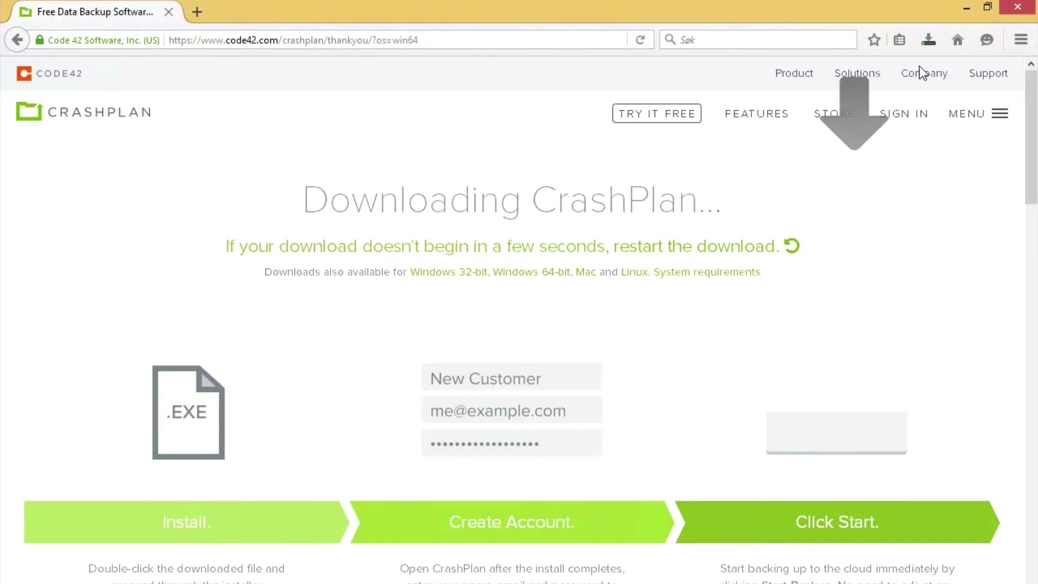
{"action": "left_click", "coordinate": [930, 40]}
{"action": "left_click", "coordinate": [750, 97]}
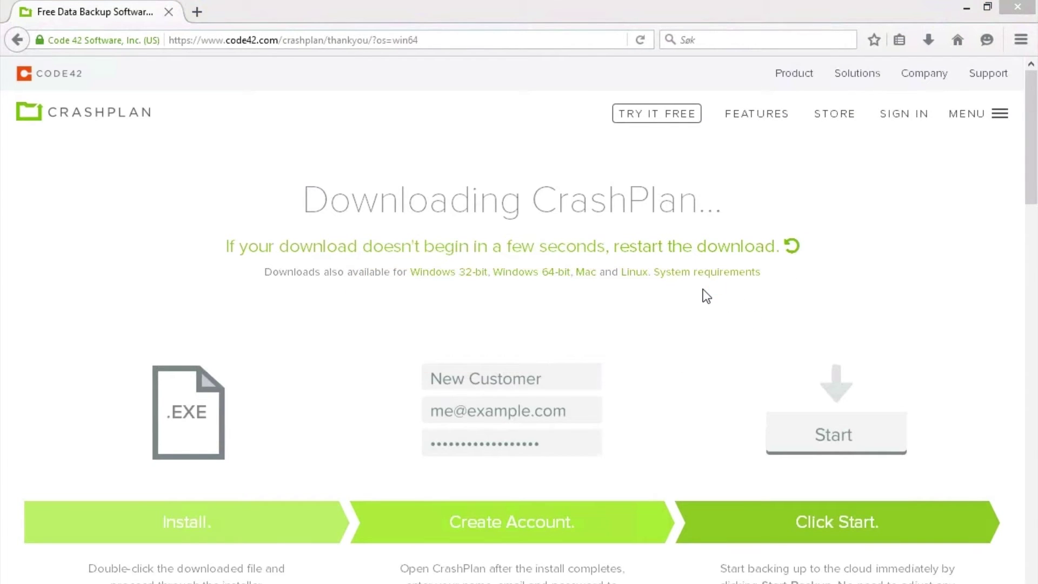
Install CrashPlan 4.5.0 for everybody in the default folder, accepting the licence and UAC prompt
{"action": "left_click", "coordinate": [603, 442]}
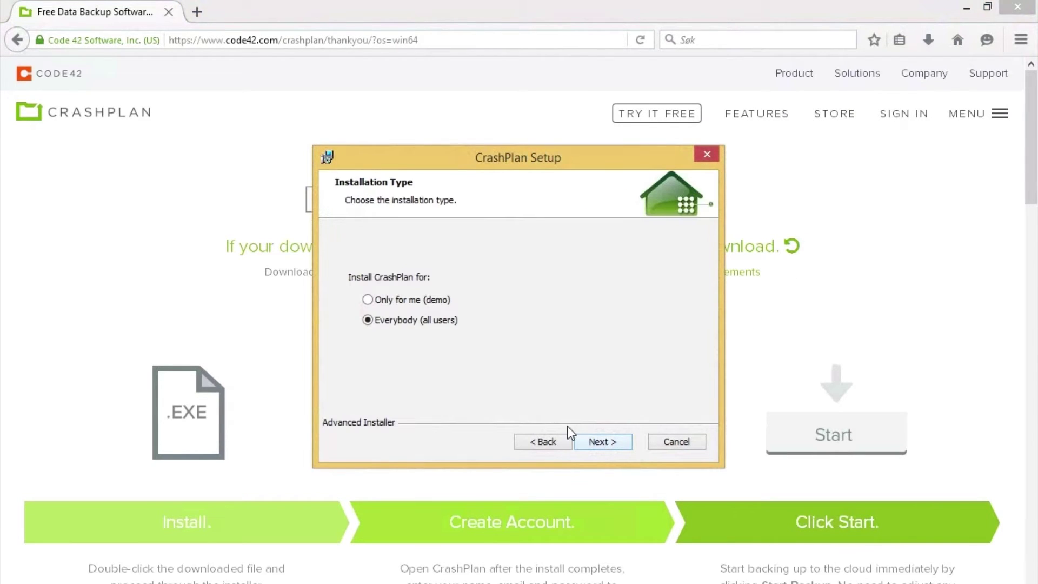
{"action": "left_click", "coordinate": [597, 435]}
{"action": "left_click", "coordinate": [452, 380]}
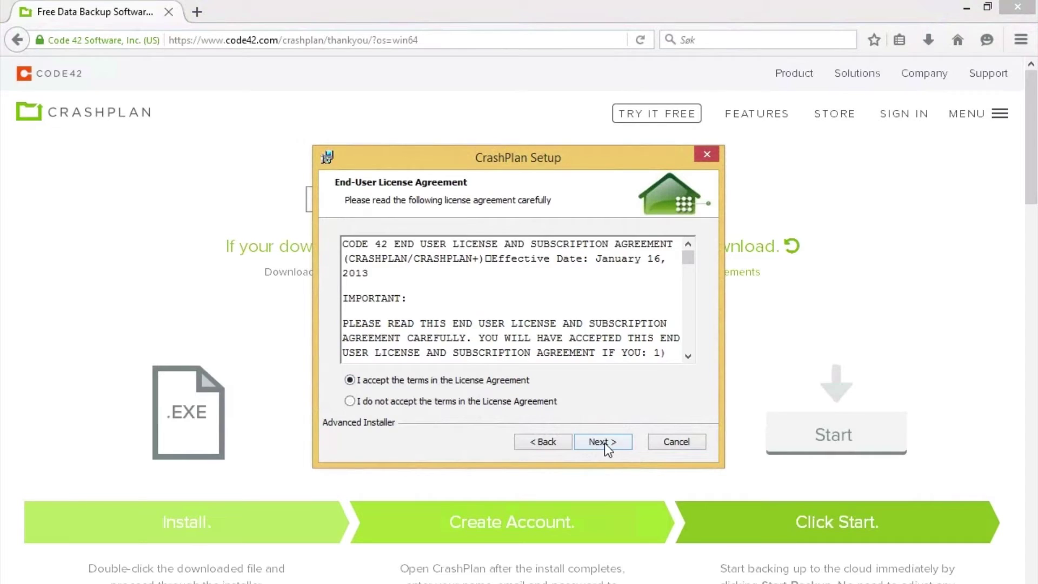
{"action": "left_click", "coordinate": [604, 443]}
{"action": "left_click", "coordinate": [604, 442]}
{"action": "left_click", "coordinate": [608, 442]}
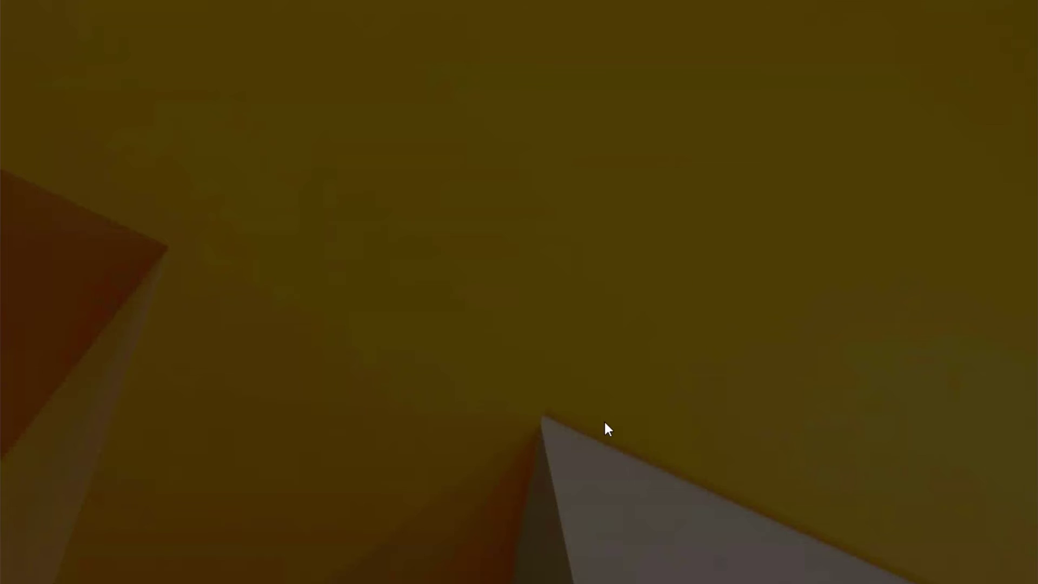
{"action": "left_click", "coordinate": [590, 349]}
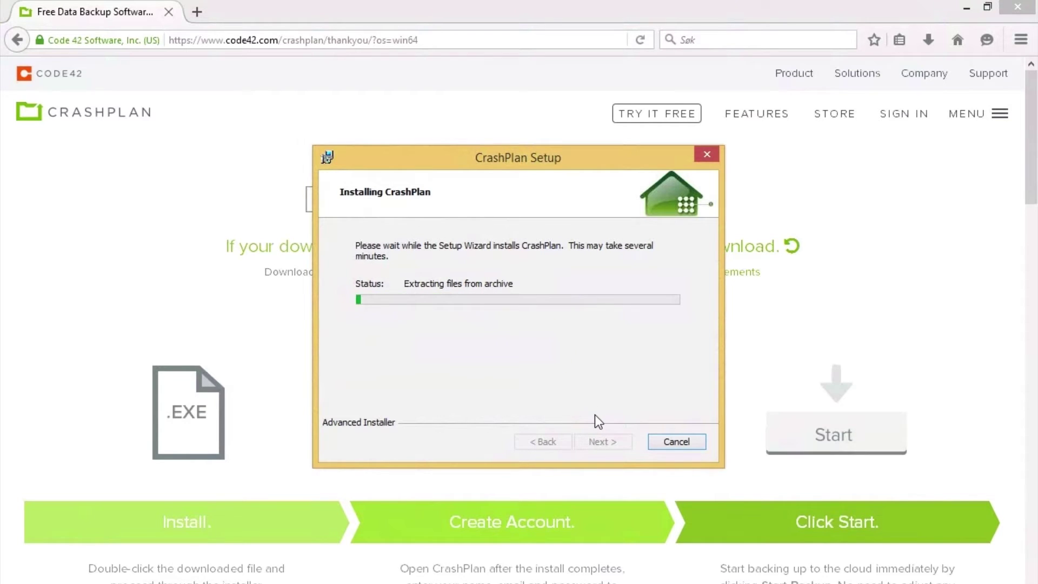
{"action": "left_click", "coordinate": [966, 11]}
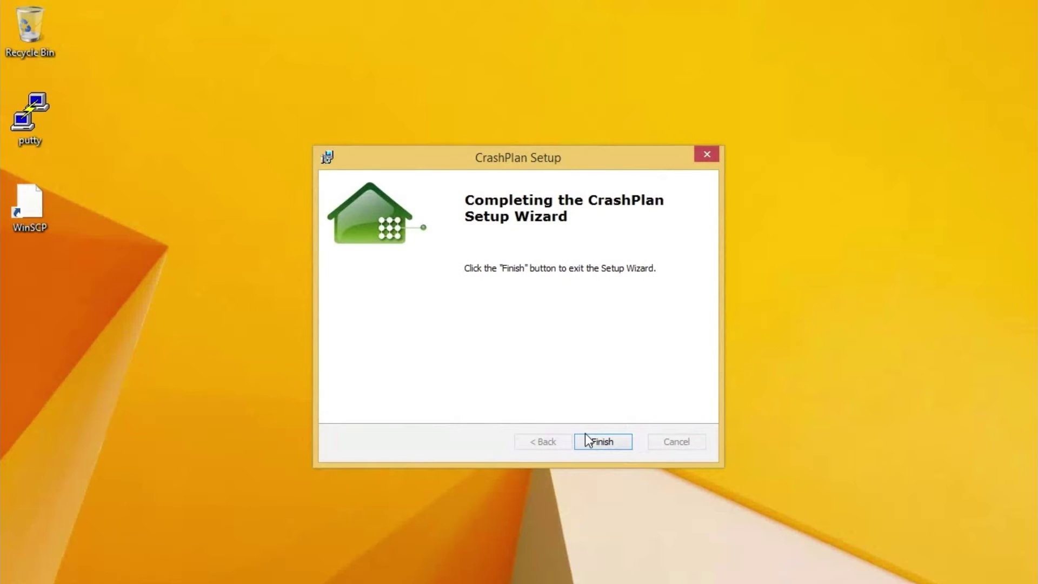
{"action": "left_click", "coordinate": [601, 439]}
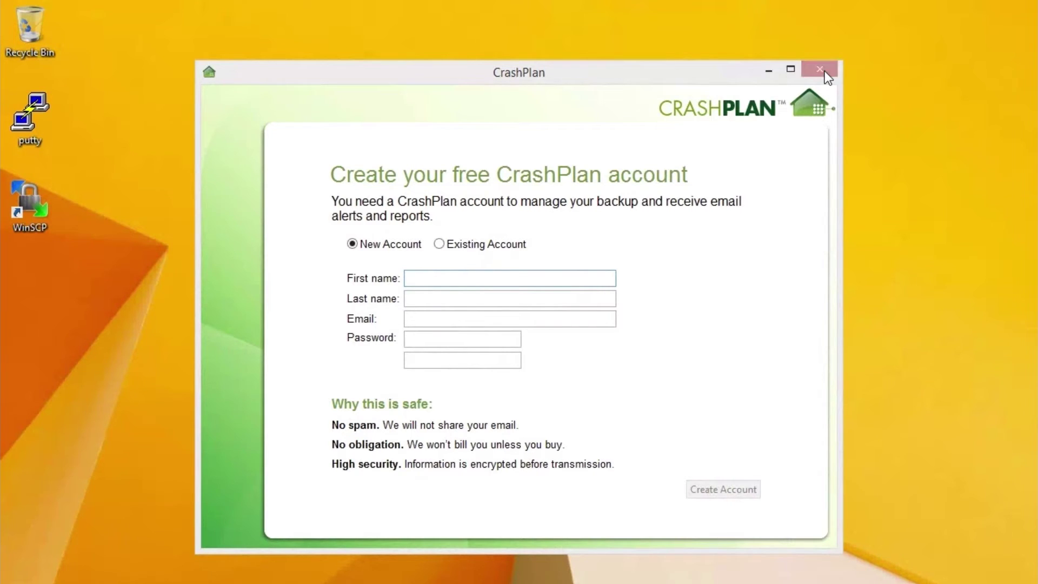
Close the CrashPlan create-account window, leaving only the empty Windows desktop
{"action": "left_click", "coordinate": [824, 70]}
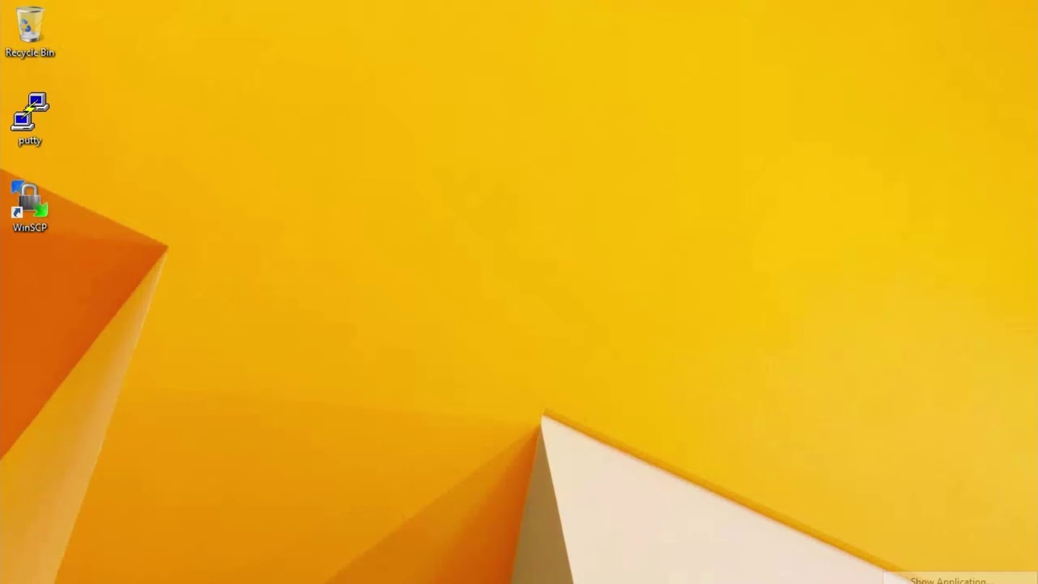
{"action": "right_click", "coordinate": [859, 580]}
{"action": "key", "text": "Escape"}
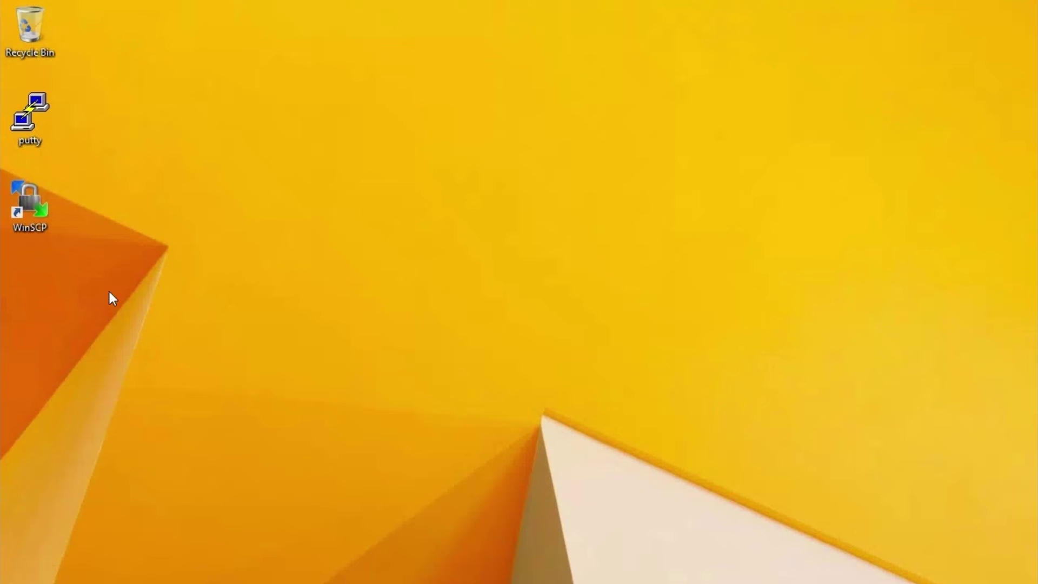
Browse to C:\Program Files\CrashPlan\conf and select ui.properties
{"action": "double_click", "coordinate": [51, 37]}
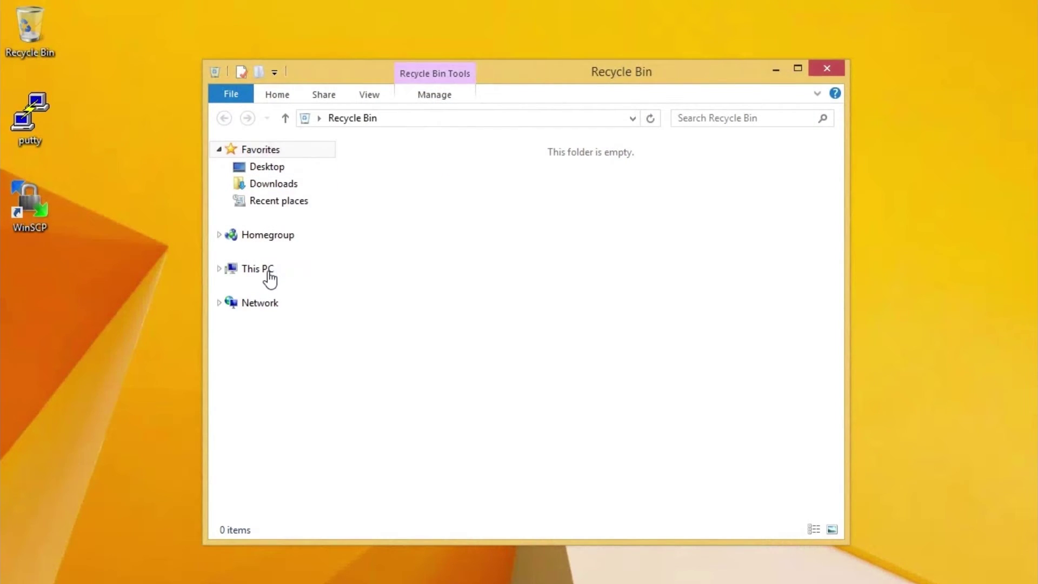
{"action": "left_click", "coordinate": [269, 279]}
{"action": "double_click", "coordinate": [444, 341]}
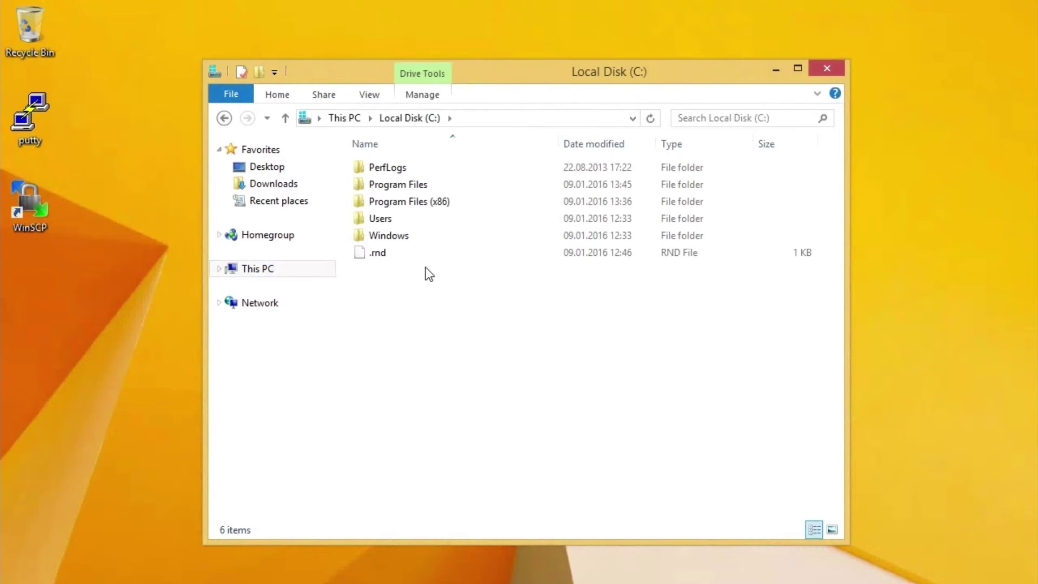
{"action": "double_click", "coordinate": [421, 185]}
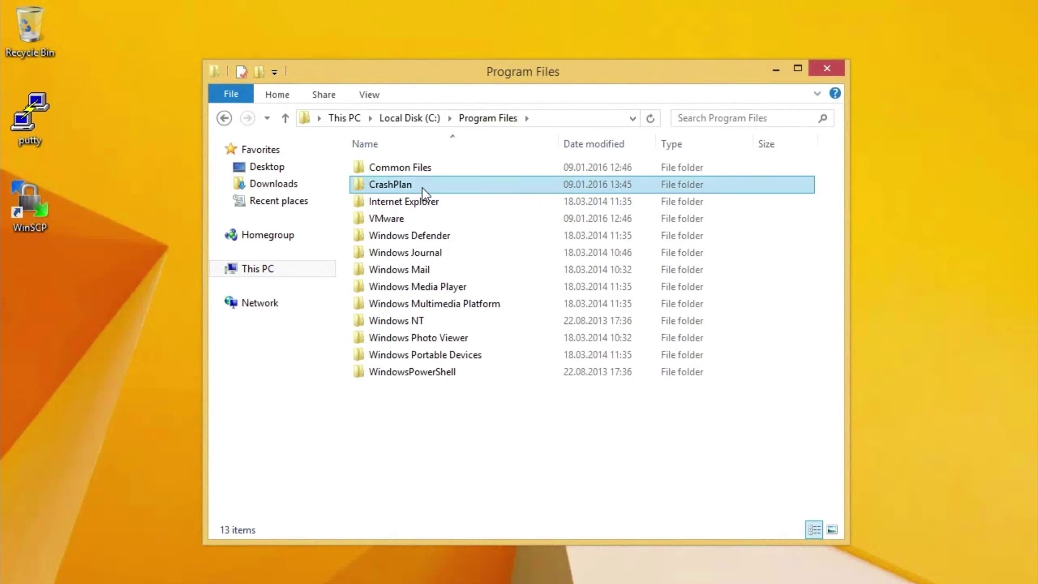
{"action": "double_click", "coordinate": [422, 187]}
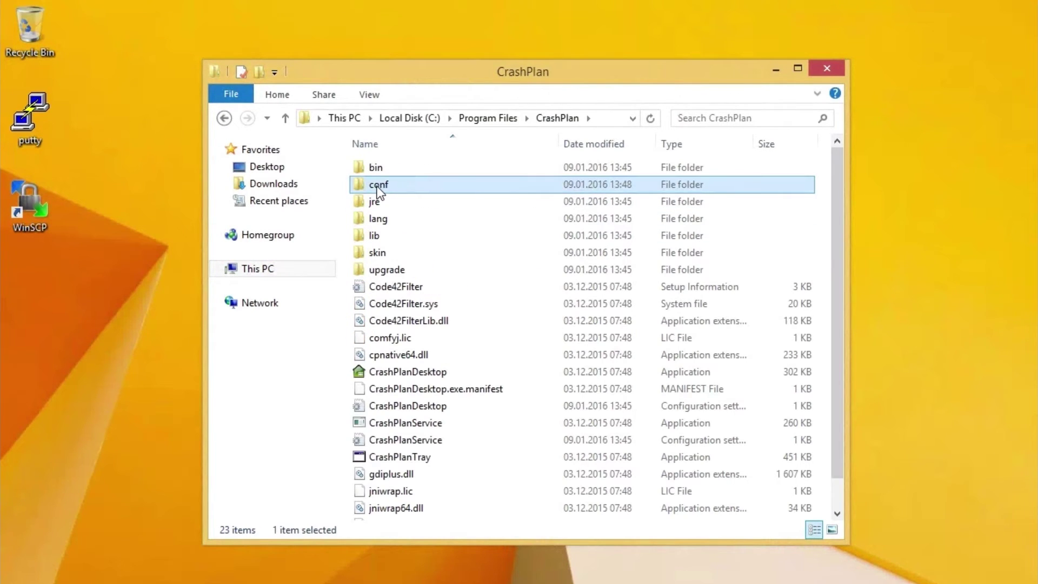
{"action": "double_click", "coordinate": [399, 186]}
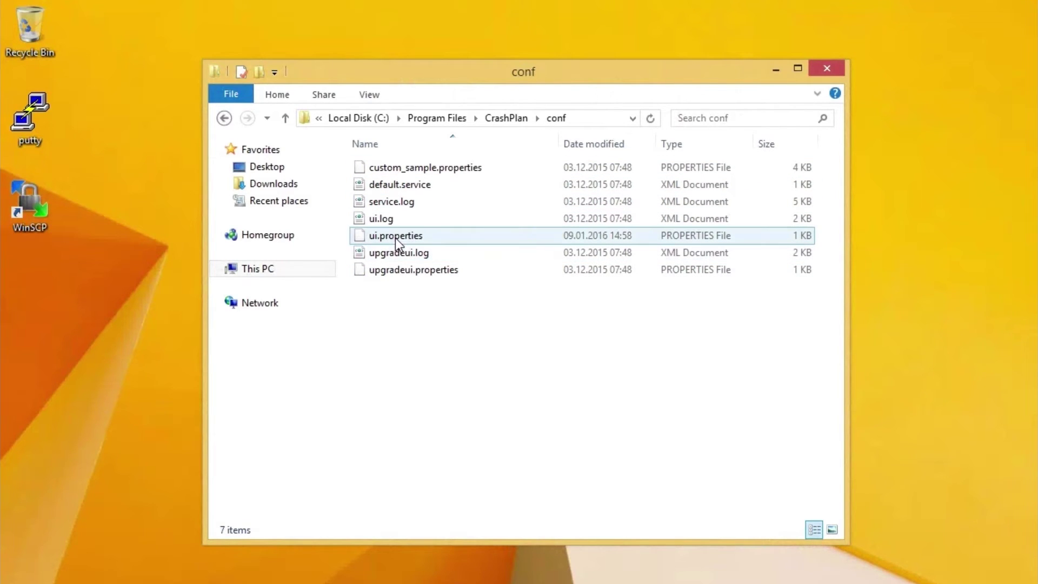
{"action": "left_click", "coordinate": [415, 238]}
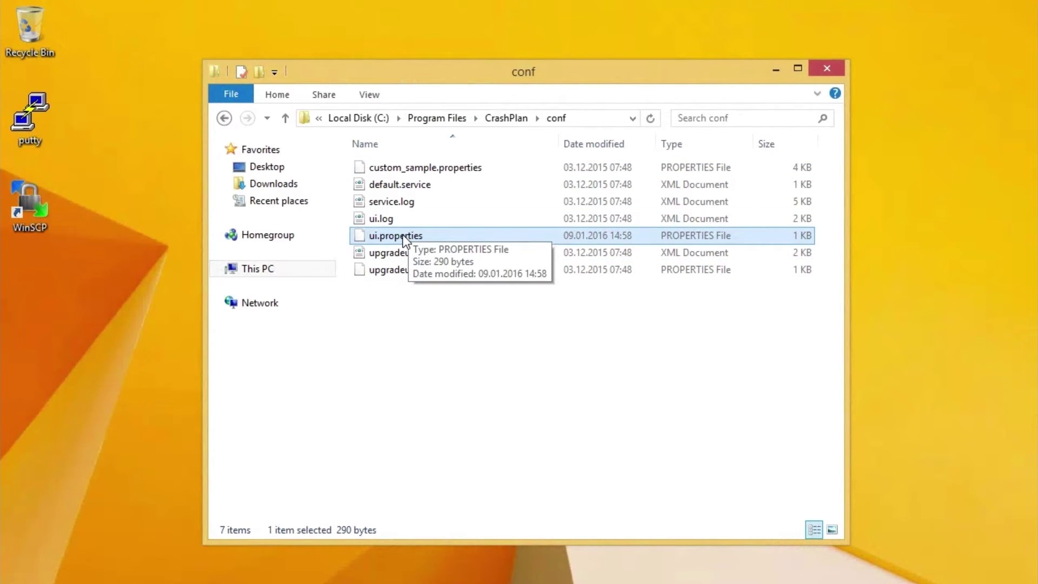
Move ui.properties onto the desktop with administrator permission and edit it in Notepad++
{"action": "left_click_drag", "start_coordinate": [522, 72], "coordinate": [615, 64]}
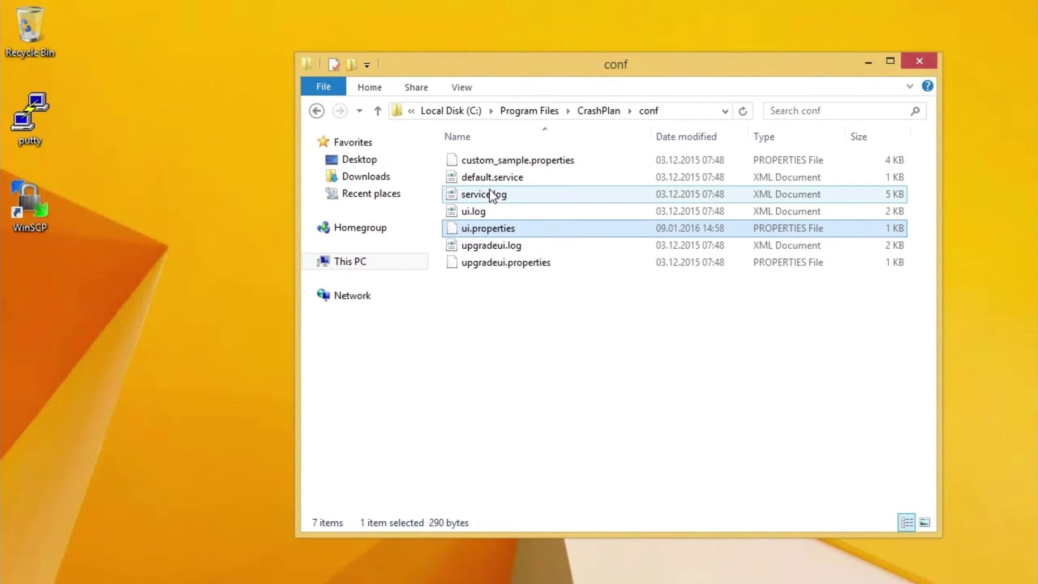
{"action": "left_click_drag", "start_coordinate": [485, 232], "coordinate": [198, 277]}
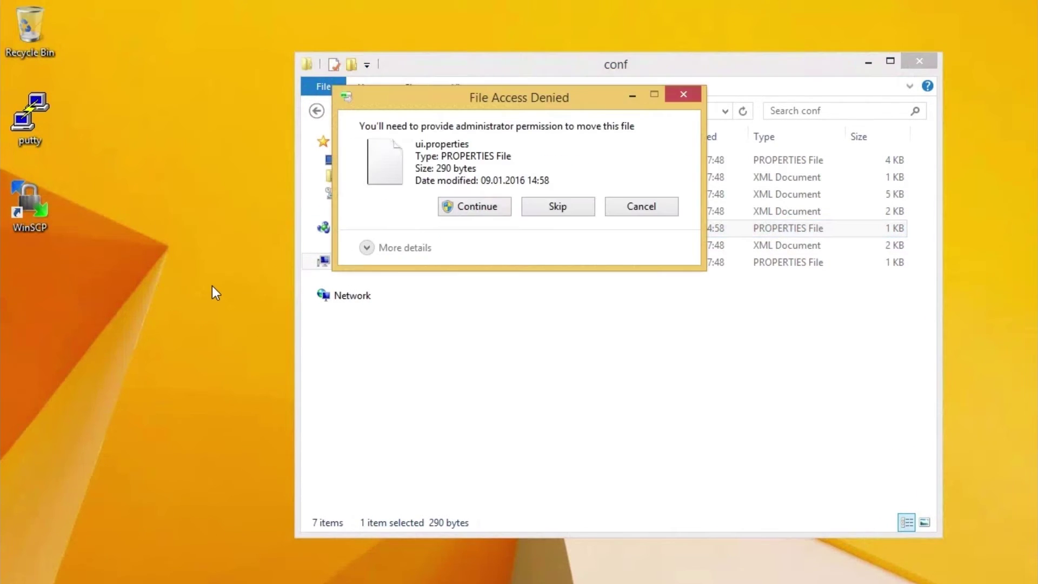
{"action": "left_click", "coordinate": [457, 208]}
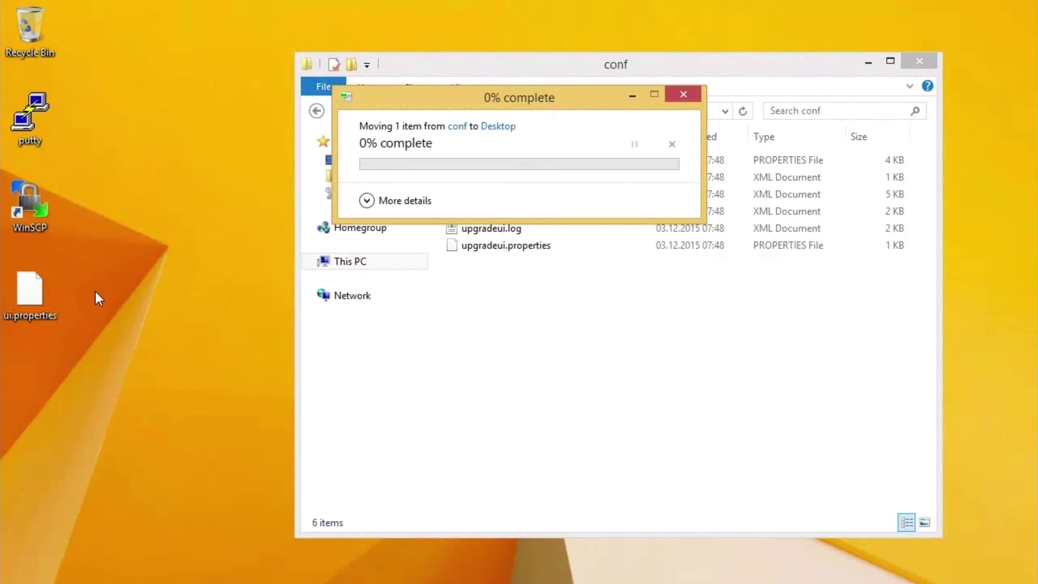
{"action": "right_click", "coordinate": [35, 297]}
{"action": "left_click", "coordinate": [103, 326]}
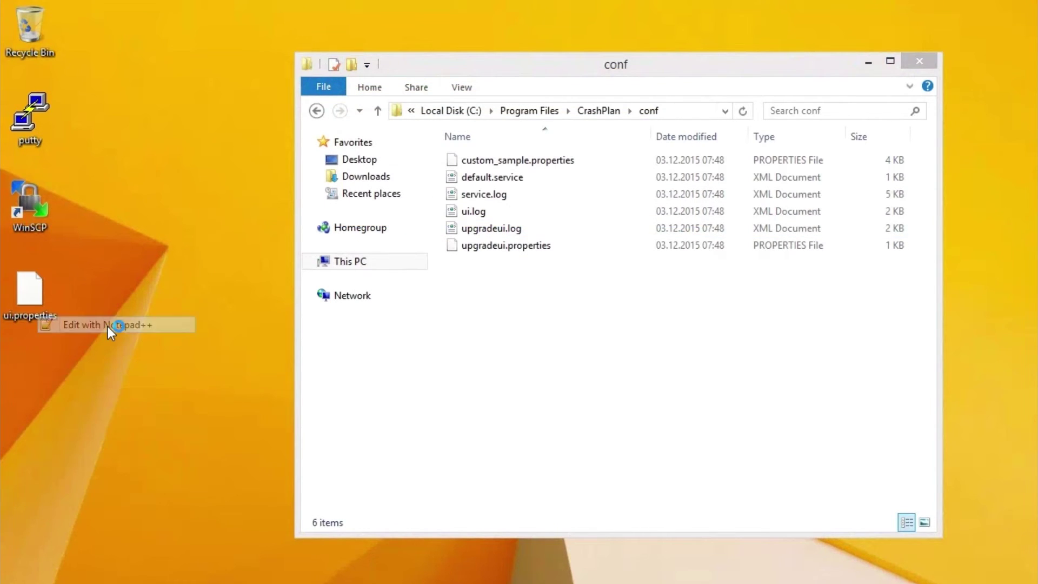
Uncomment serviceHost in ui.properties, change it to 192.168.1.220, and save
{"action": "left_click", "coordinate": [239, 205]}
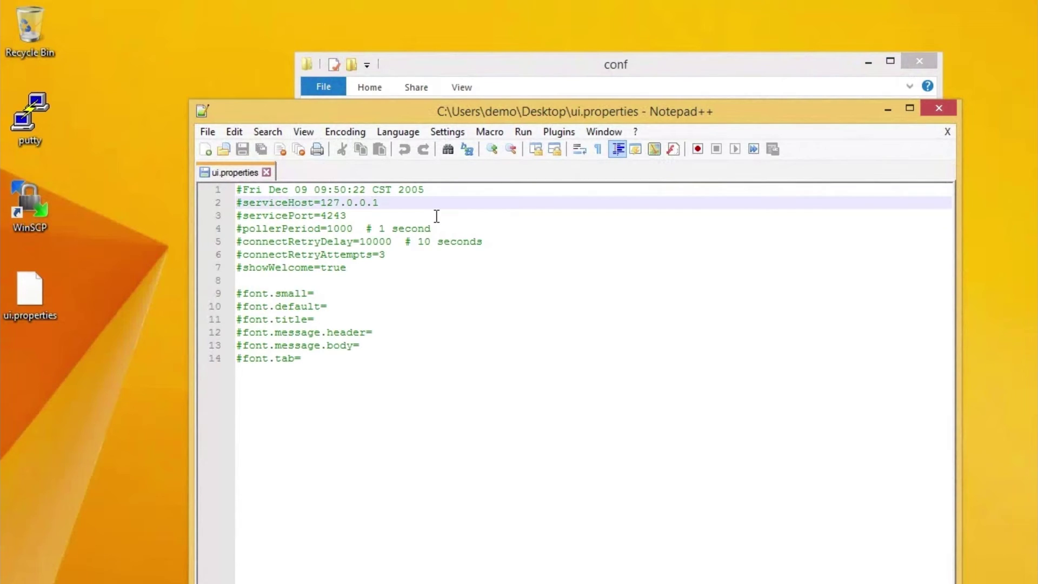
{"action": "key", "text": "Delete"}
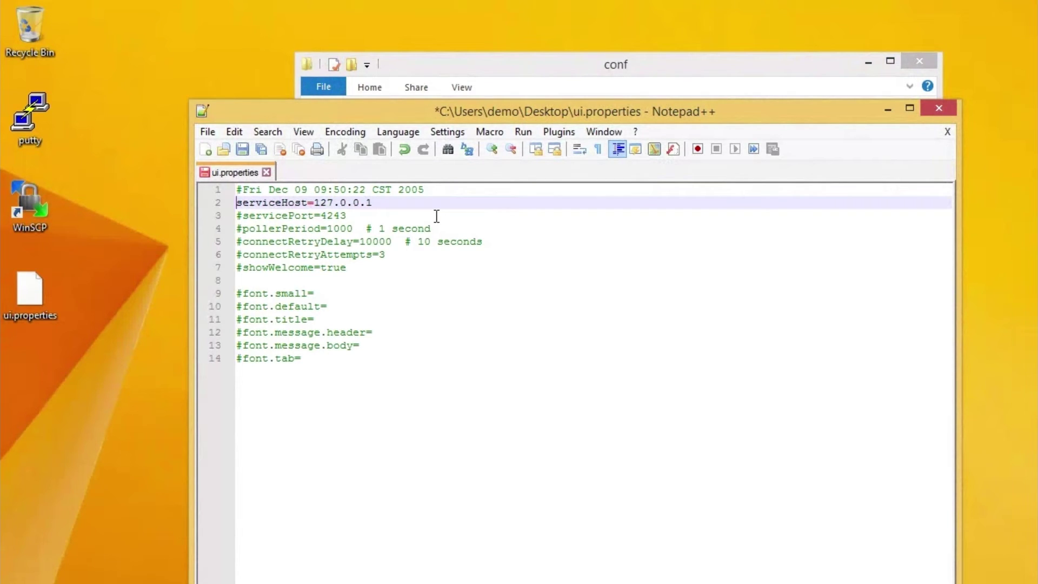
{"action": "key", "text": "End"}
{"action": "key", "text": "shift+Left"}
{"action": "key", "text": "shift+Left"}
{"action": "key", "text": "shift+Left"}
{"action": "key", "text": "shift+Left"}
{"action": "key", "text": "shift+Left"}
{"action": "key", "text": "shift+Left"}
{"action": "key", "text": "shift+Left"}
{"action": "key", "text": "shift+Left"}
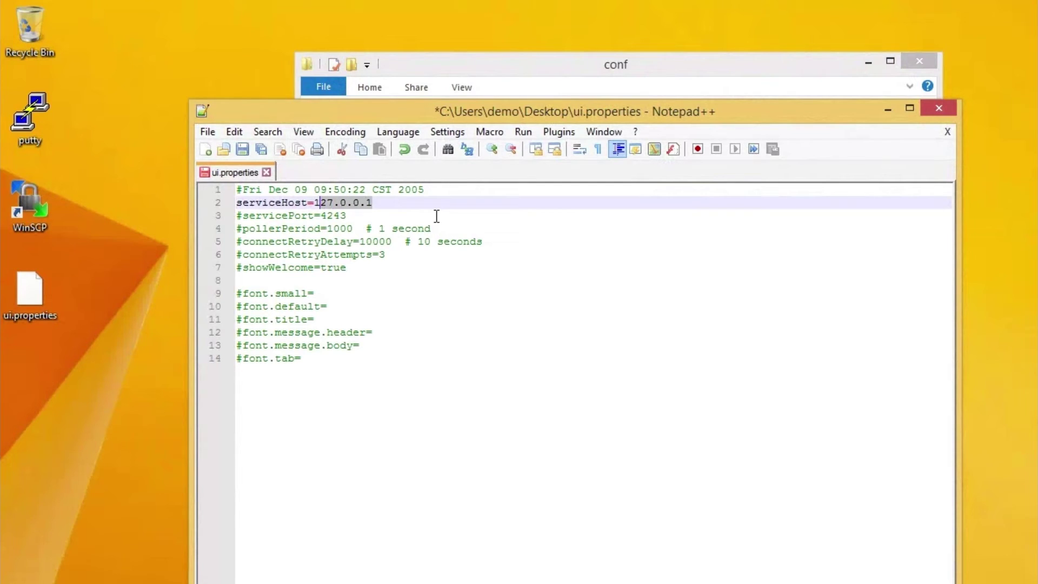
{"action": "type", "text": "92.1"}
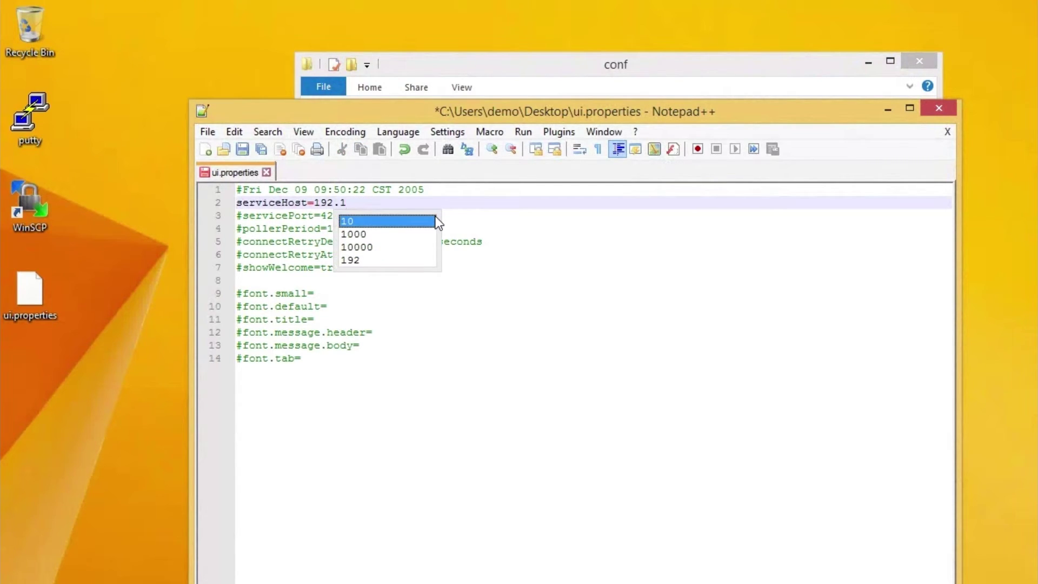
{"action": "type", "text": "68.1."}
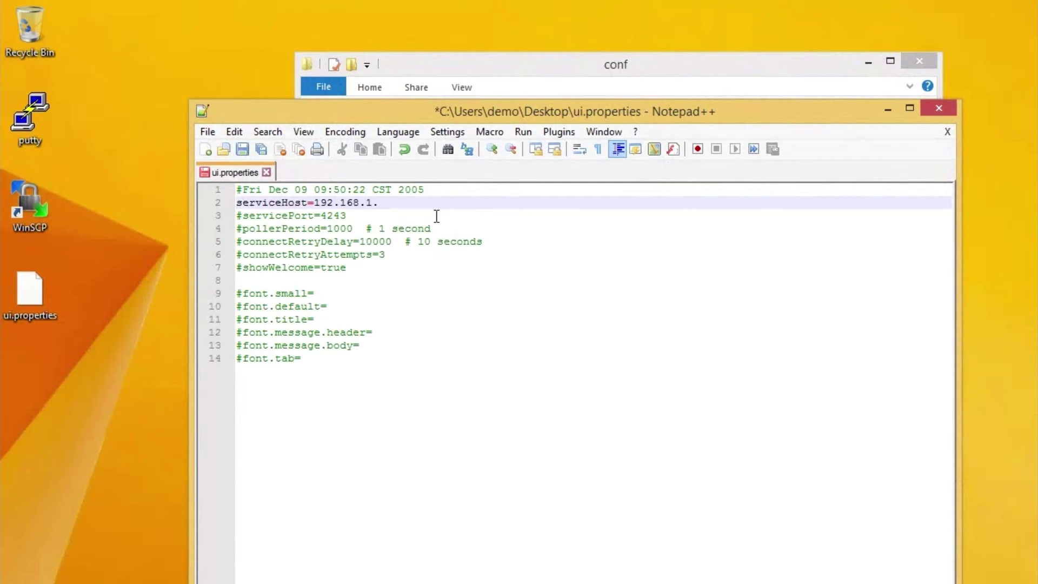
{"action": "type", "text": "220"}
{"action": "left_click", "coordinate": [242, 149]}
{"action": "double_click", "coordinate": [201, 112]}
Put the edited ui.properties back into the conf folder with administrator permission
{"action": "left_click_drag", "start_coordinate": [50, 319], "coordinate": [587, 351]}
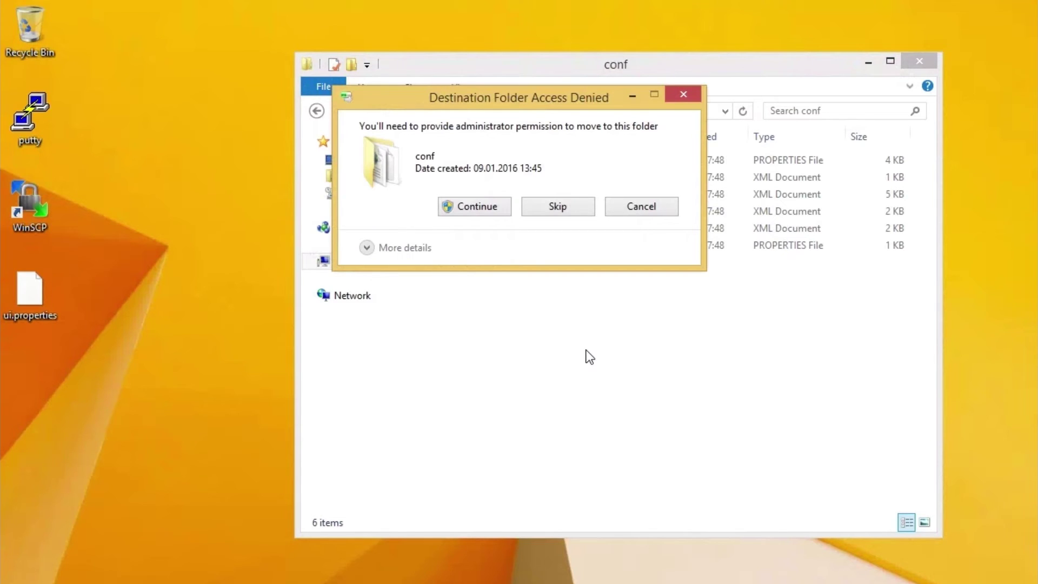
{"action": "left_click", "coordinate": [478, 208]}
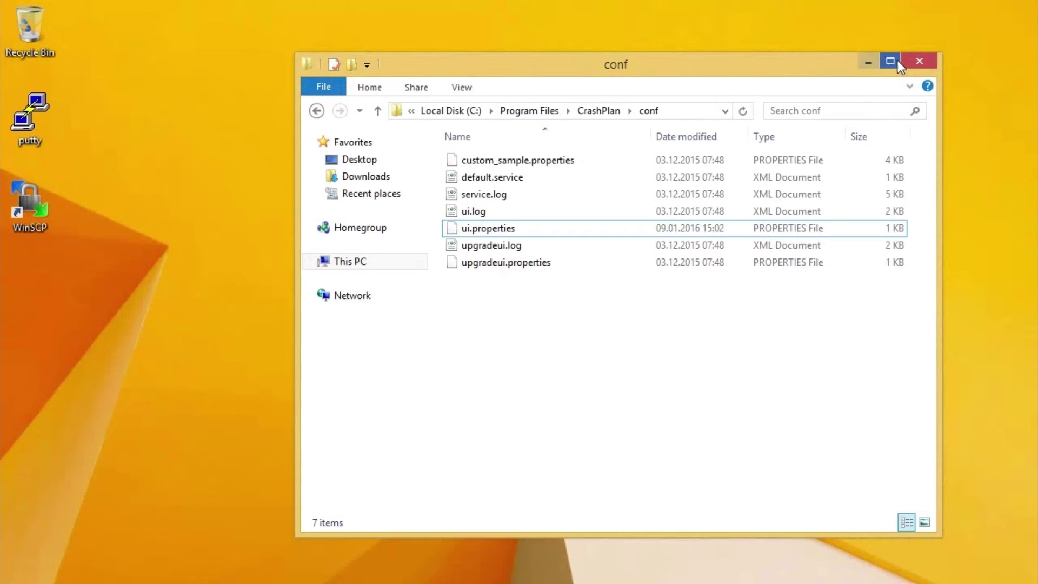
{"action": "left_click", "coordinate": [468, 111]}
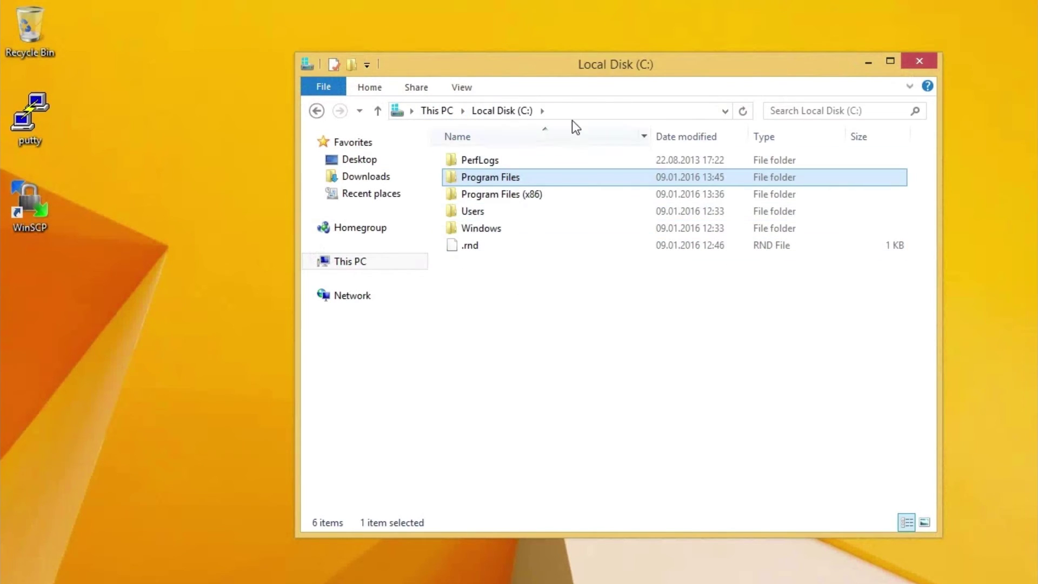
Open C:\ProgramData\CrashPlan to locate its .ui_info file
{"action": "left_click", "coordinate": [640, 111]}
{"action": "left_click", "coordinate": [639, 110]}
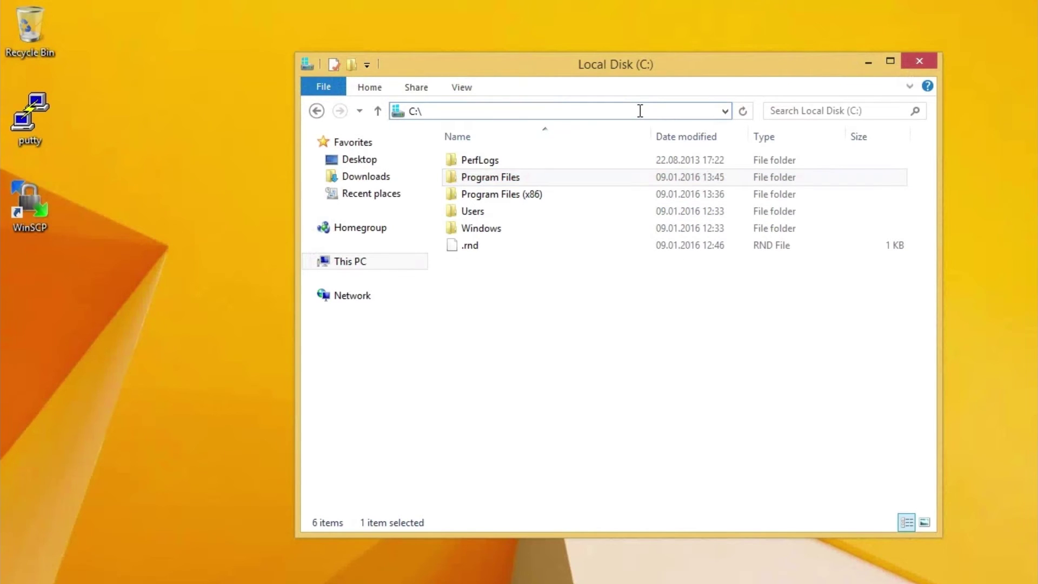
{"action": "type", "text": "ProgramData"}
{"action": "key", "text": "Return"}
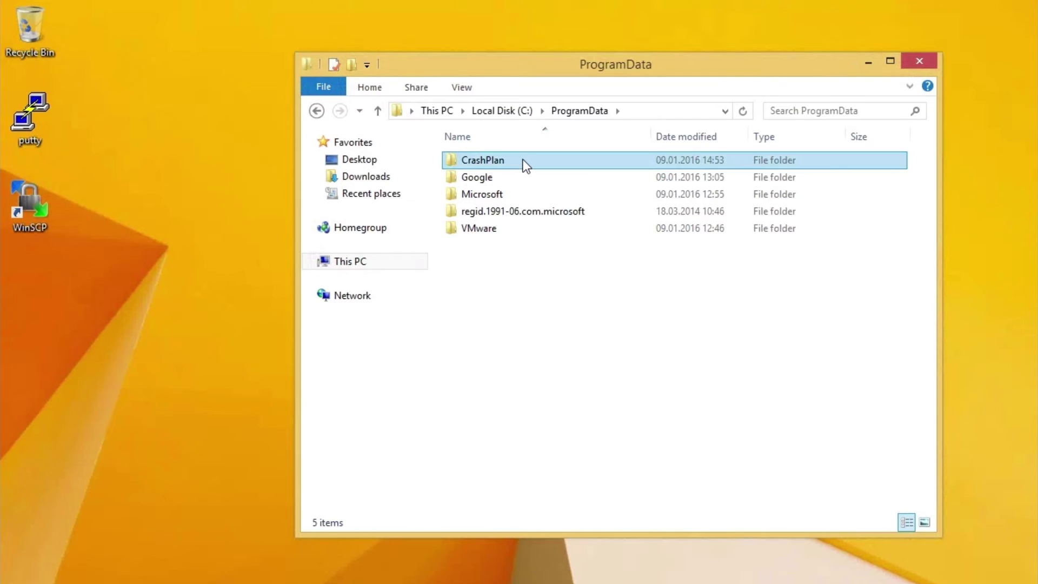
{"action": "double_click", "coordinate": [523, 161]}
{"action": "left_click", "coordinate": [492, 281]}
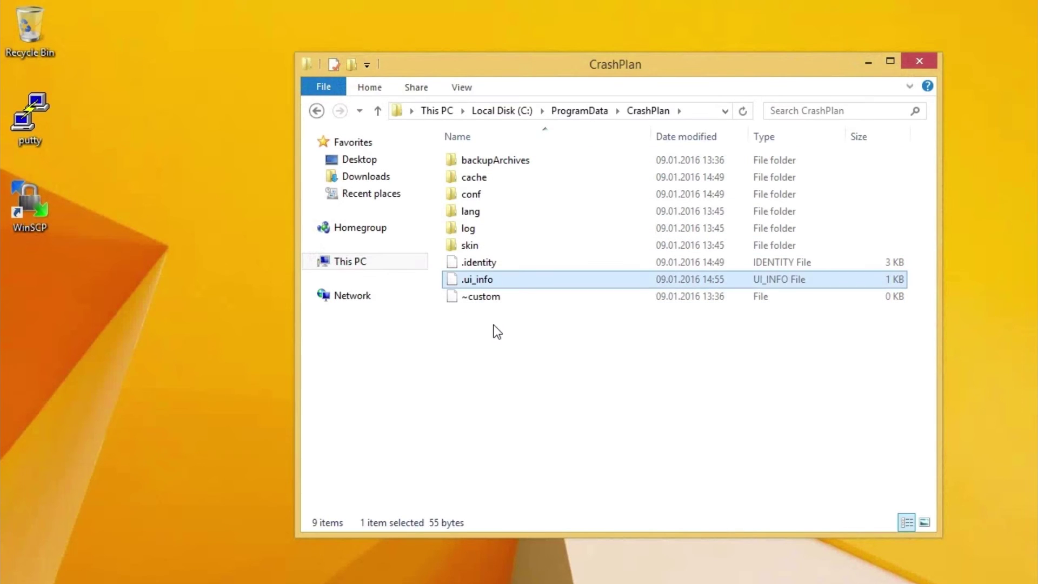
{"action": "left_click", "coordinate": [523, 360]}
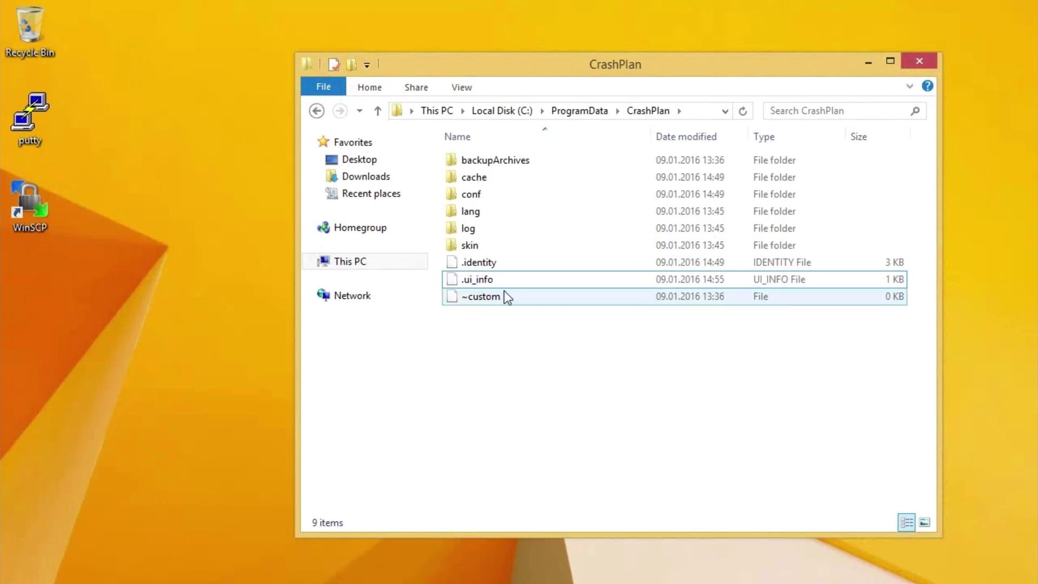
{"action": "left_click_drag", "start_coordinate": [583, 76], "coordinate": [671, 80]}
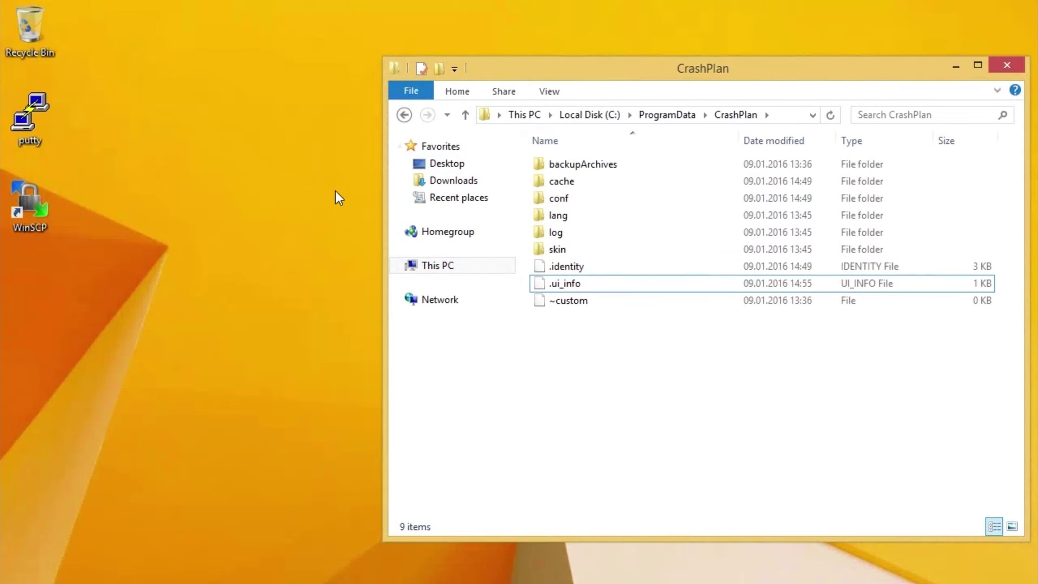
{"action": "left_click", "coordinate": [72, 237]}
Log in with WinSCP to host 192.168.1.220 as root using the account password
{"action": "double_click", "coordinate": [38, 205]}
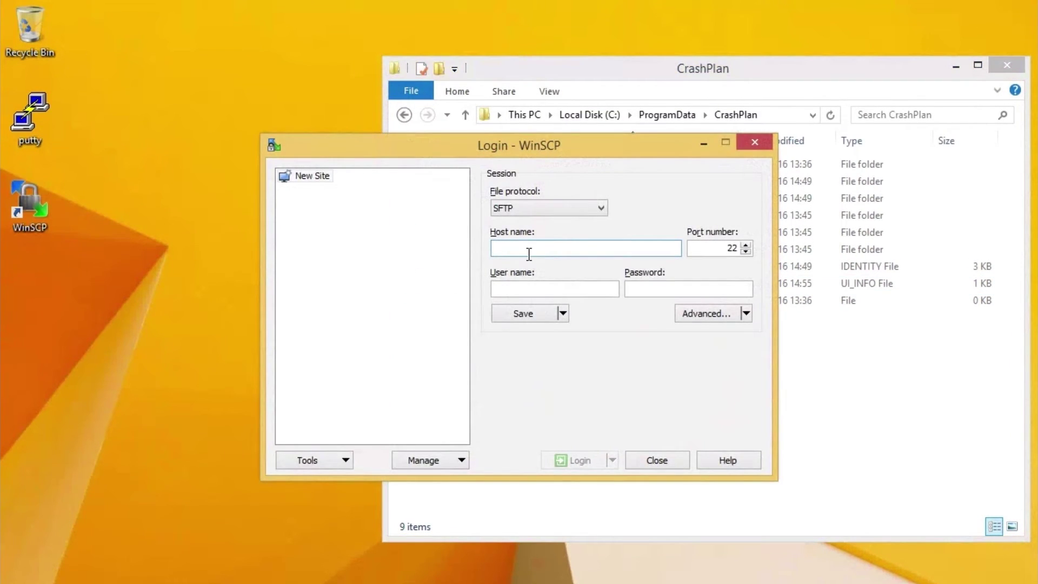
{"action": "type", "text": "192.168.1."}
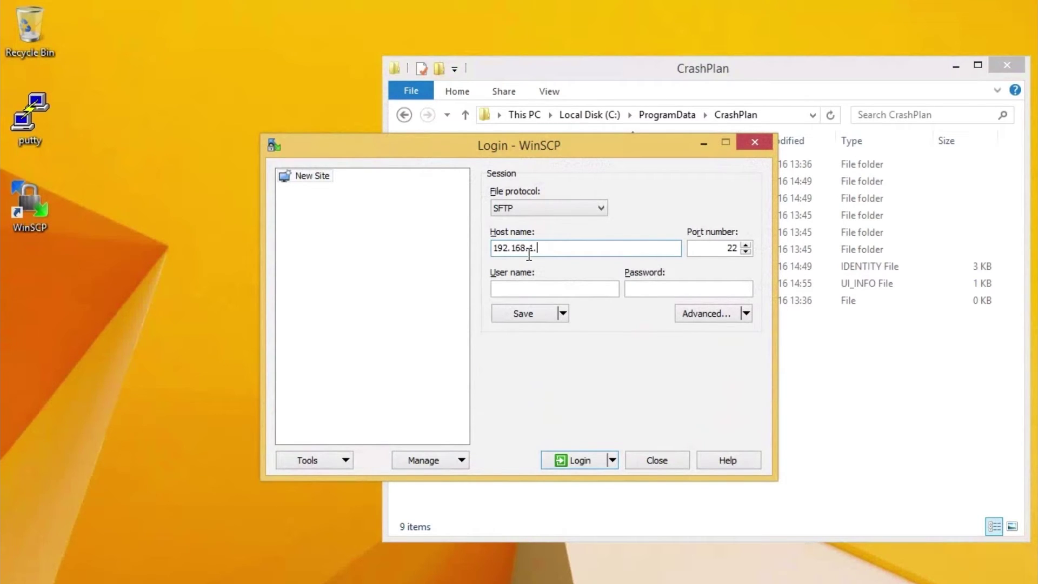
{"action": "type", "text": "220"}
{"action": "key", "text": "Tab"}
{"action": "key", "text": "Tab"}
{"action": "type", "text": "root"}
{"action": "key", "text": "Tab"}
{"action": "type", "text": "•••••••••"}
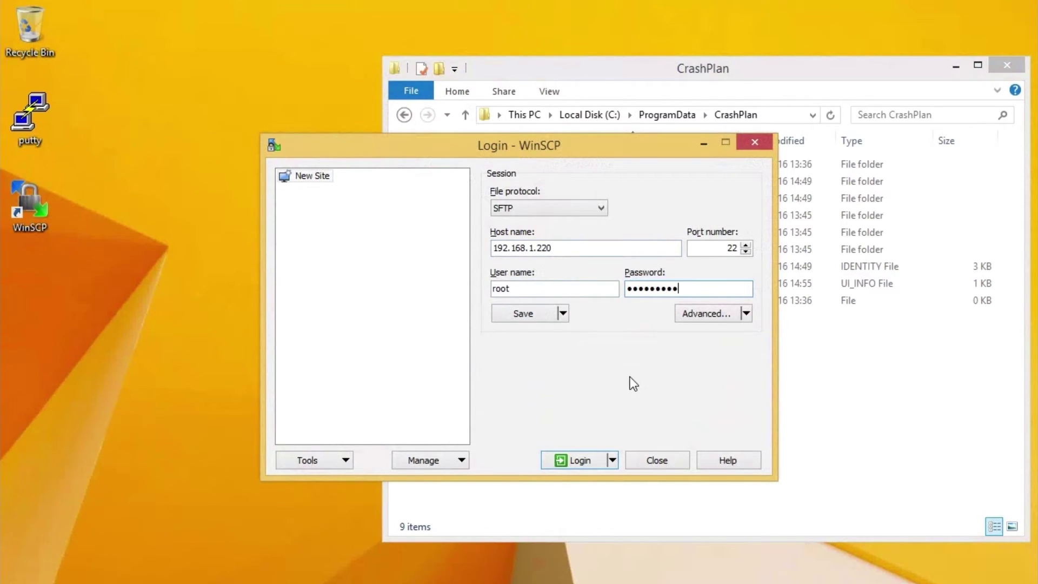
{"action": "left_click", "coordinate": [595, 462]}
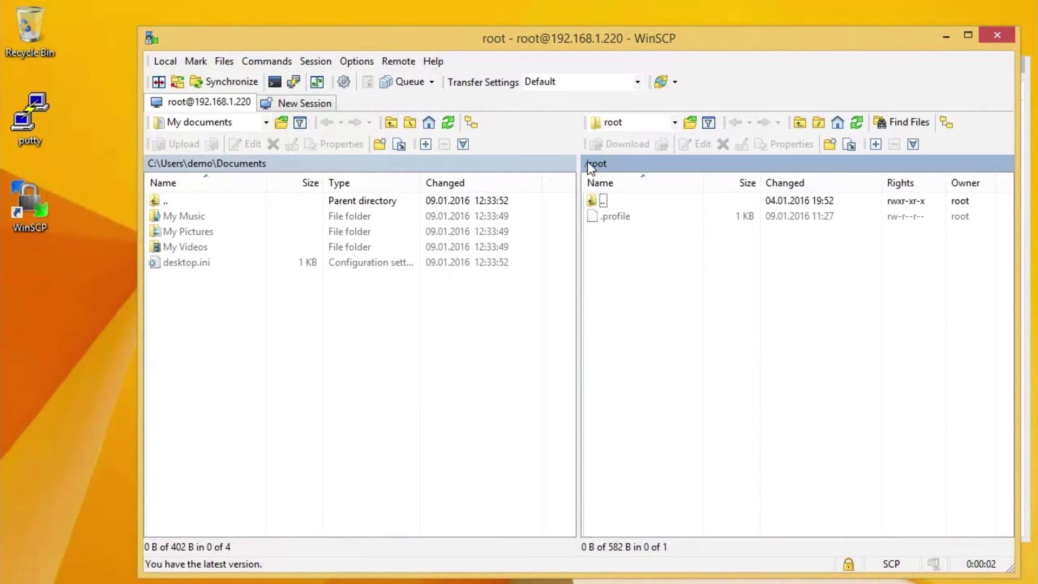
Browse the NAS to /var/lib/crashplan and select the .ui_info file
{"action": "left_click", "coordinate": [589, 163]}
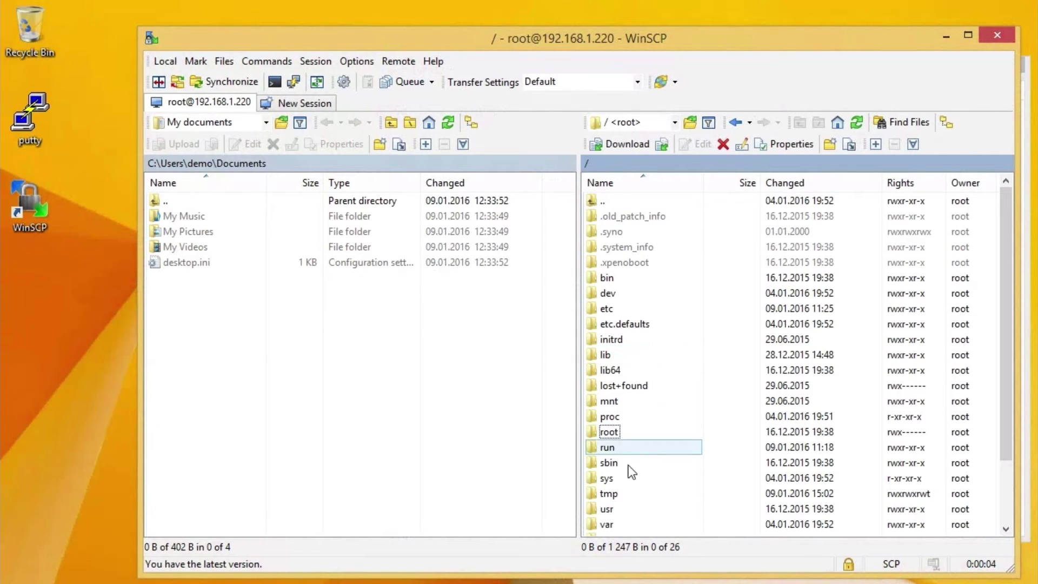
{"action": "double_click", "coordinate": [622, 524]}
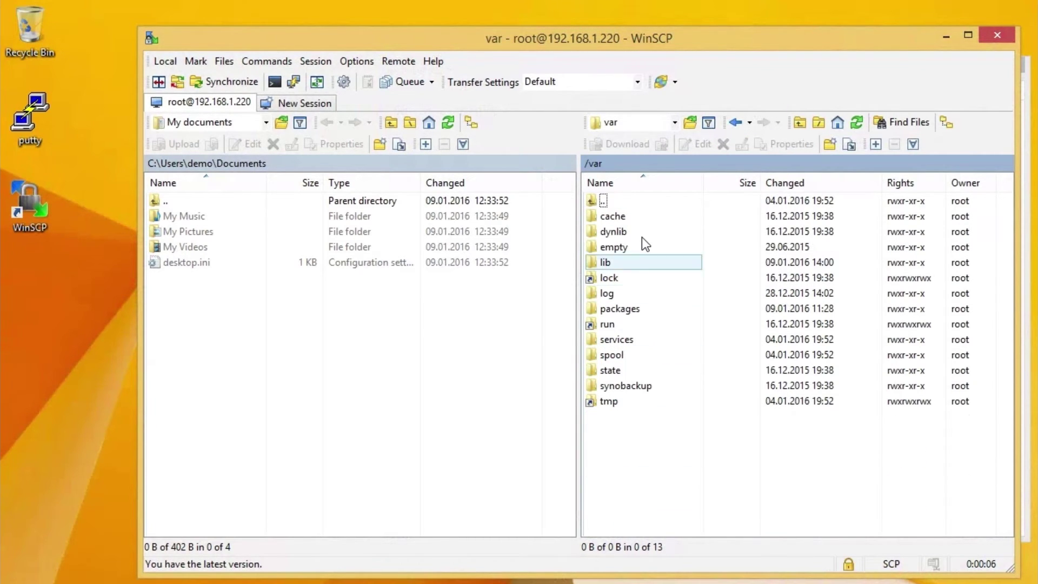
{"action": "double_click", "coordinate": [605, 262]}
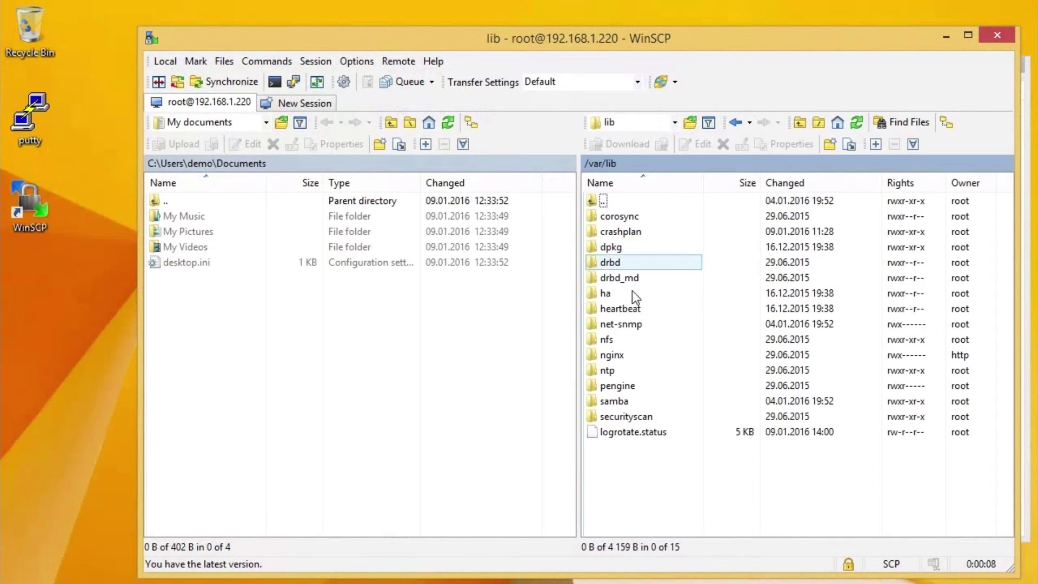
{"action": "double_click", "coordinate": [625, 231]}
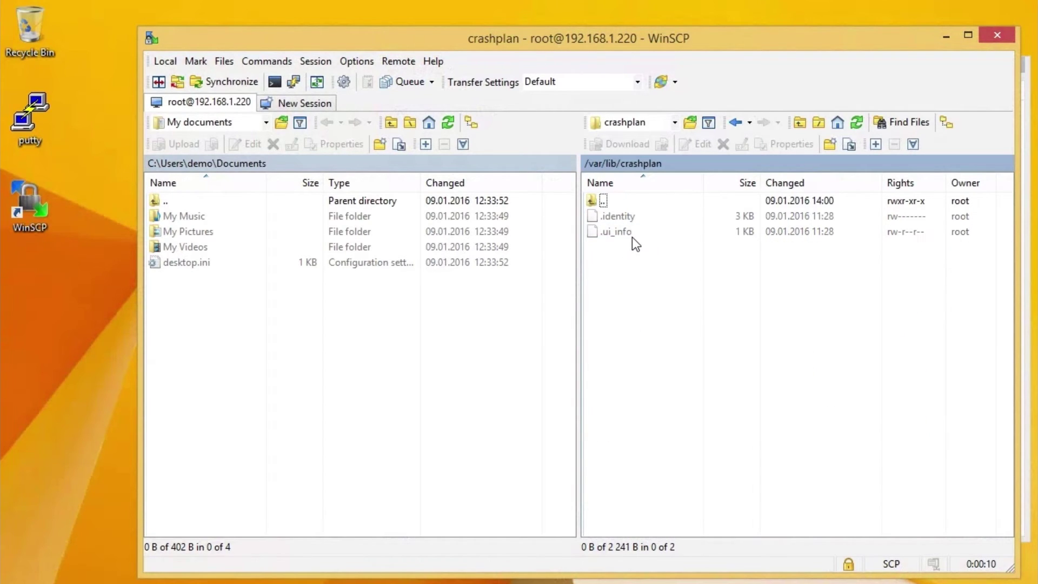
{"action": "left_click", "coordinate": [618, 238]}
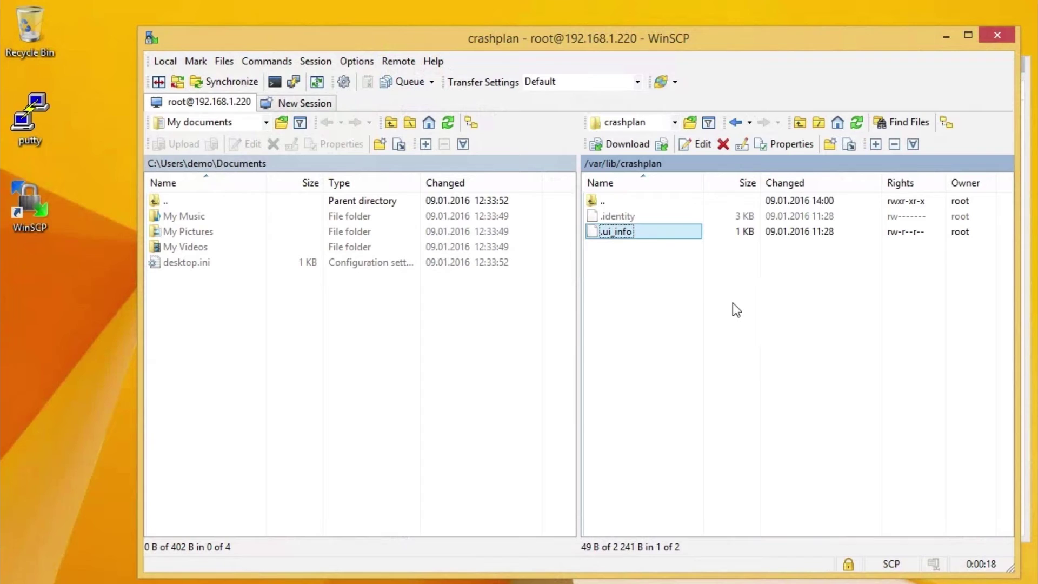
Make sure Show hidden files is enabled in WinSCP Preferences > Panels
{"action": "left_click", "coordinate": [353, 63]}
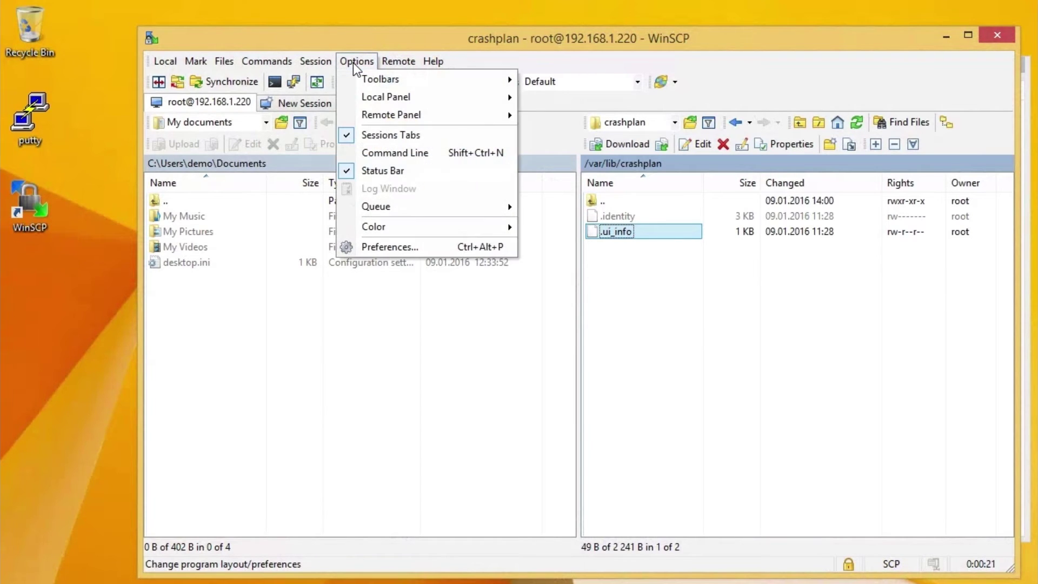
{"action": "left_click", "coordinate": [394, 248]}
{"action": "left_click", "coordinate": [382, 227]}
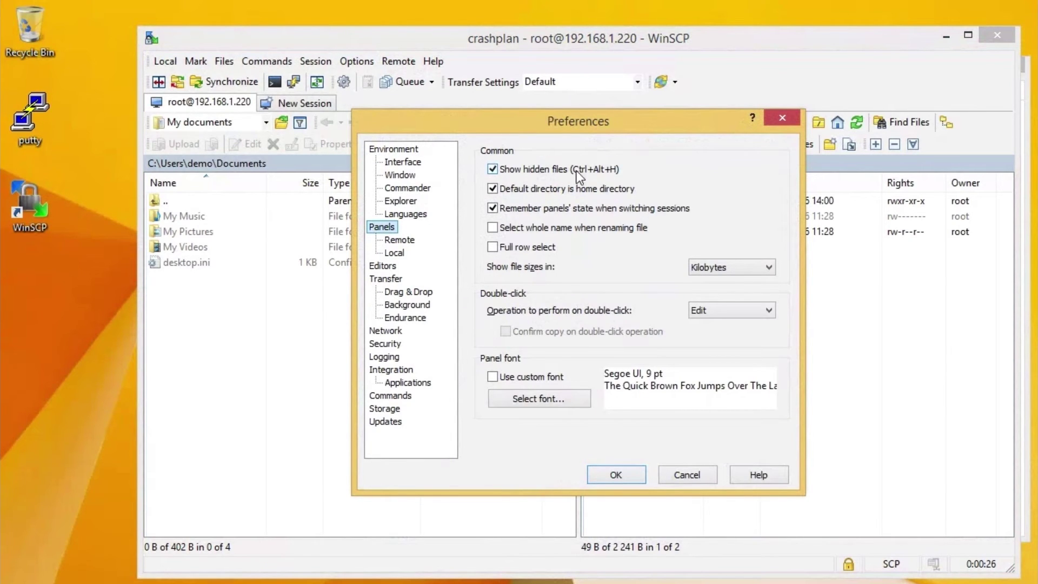
{"action": "left_click", "coordinate": [615, 474]}
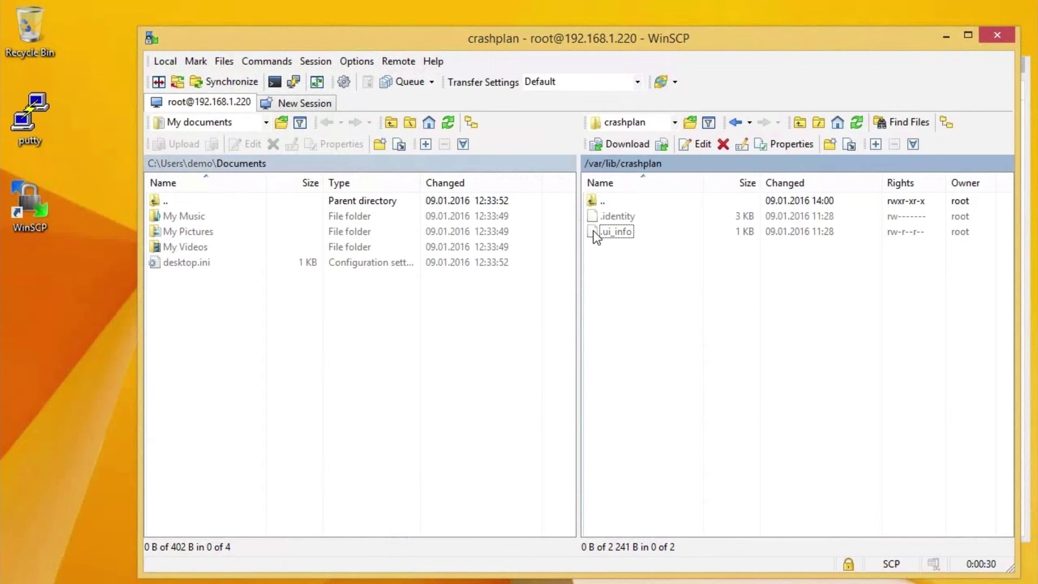
Copy .ui_info from /var/lib/crashplan onto the Windows desktop
{"action": "left_click", "coordinate": [613, 232]}
{"action": "left_click", "coordinate": [650, 336]}
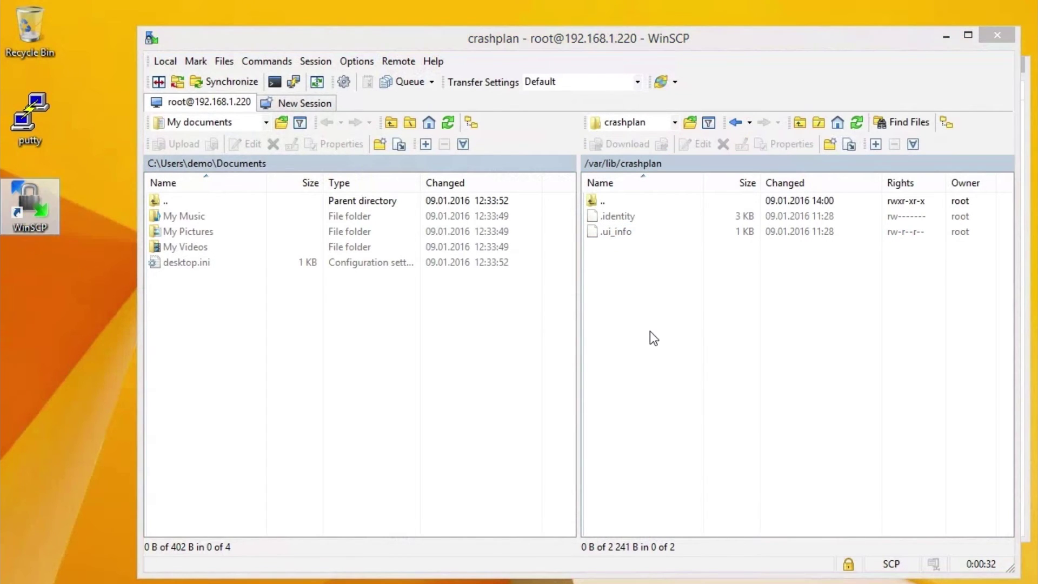
{"action": "left_click", "coordinate": [900, 84]}
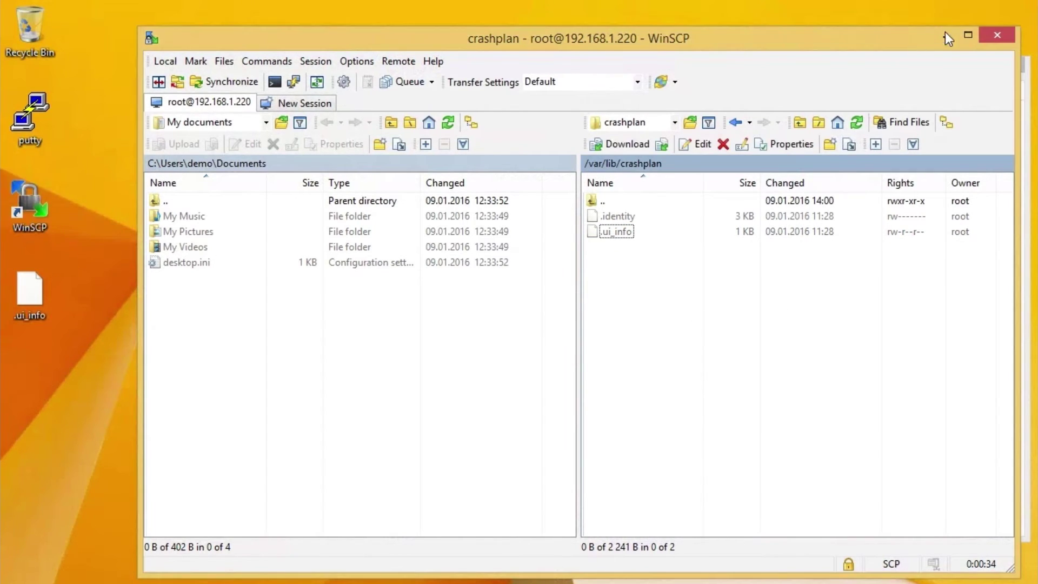
{"action": "left_click", "coordinate": [945, 35]}
Change the .ui_info address from 0.0.0.0 to 192.168.1.220 in Notepad++ and save
{"action": "left_click_drag", "start_coordinate": [50, 302], "coordinate": [95, 281]}
{"action": "right_click", "coordinate": [96, 281]}
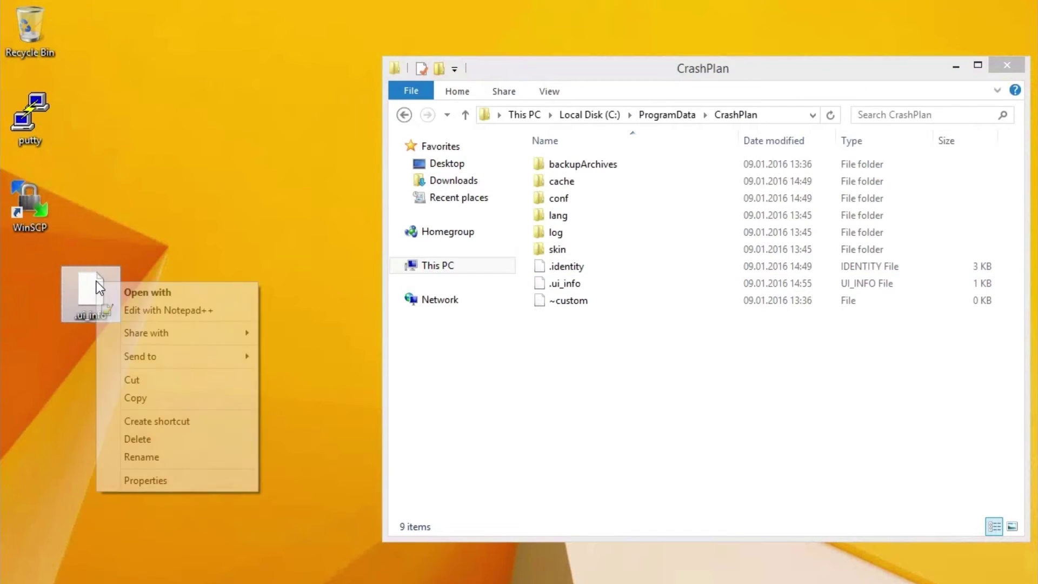
{"action": "left_click", "coordinate": [206, 311]}
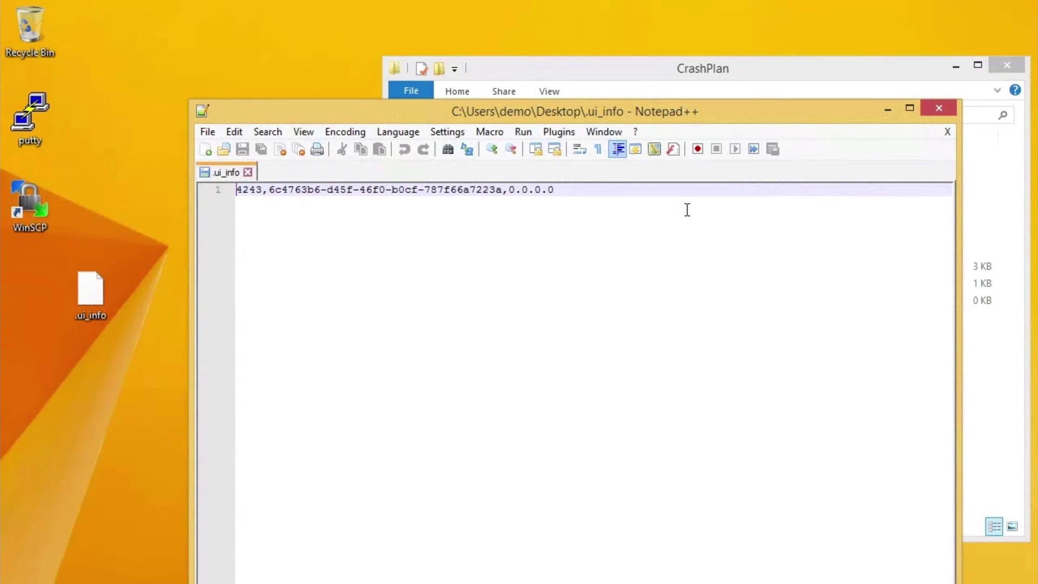
{"action": "left_click_drag", "start_coordinate": [556, 190], "coordinate": [508, 189]}
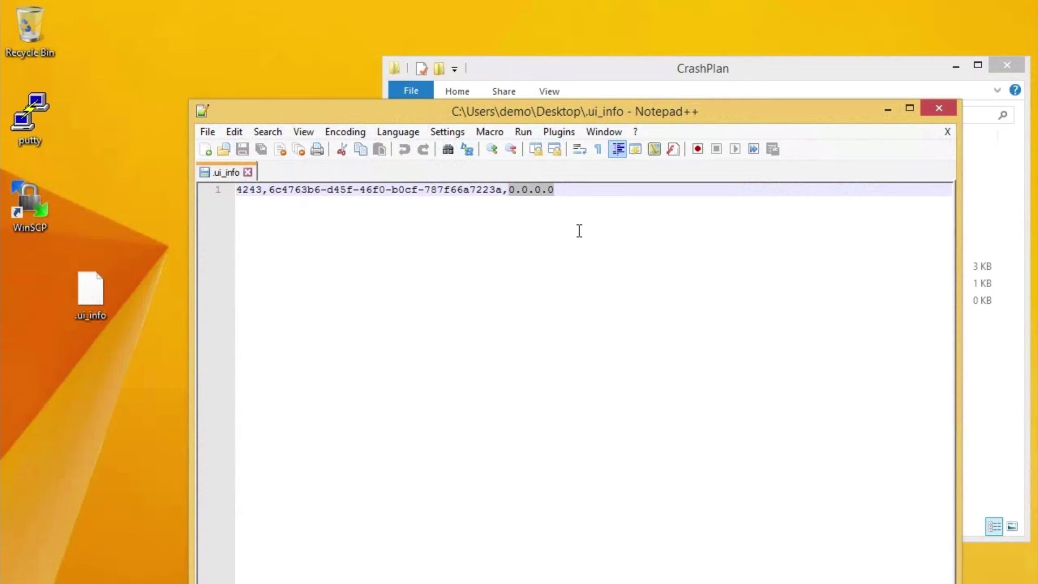
{"action": "type", "text": "192.168.1.220"}
{"action": "key", "text": "ctrl+s"}
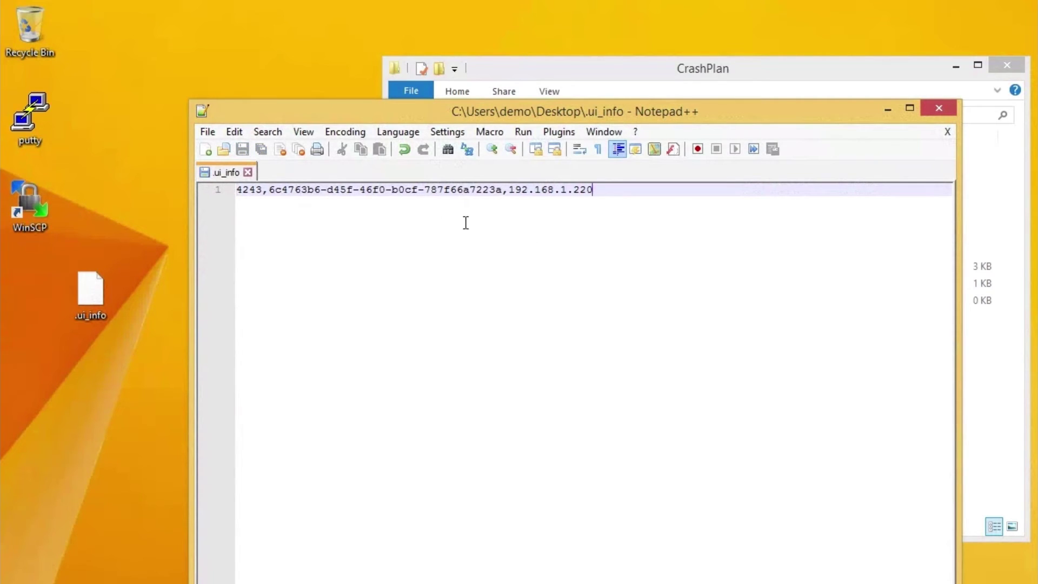
{"action": "double_click", "coordinate": [199, 106]}
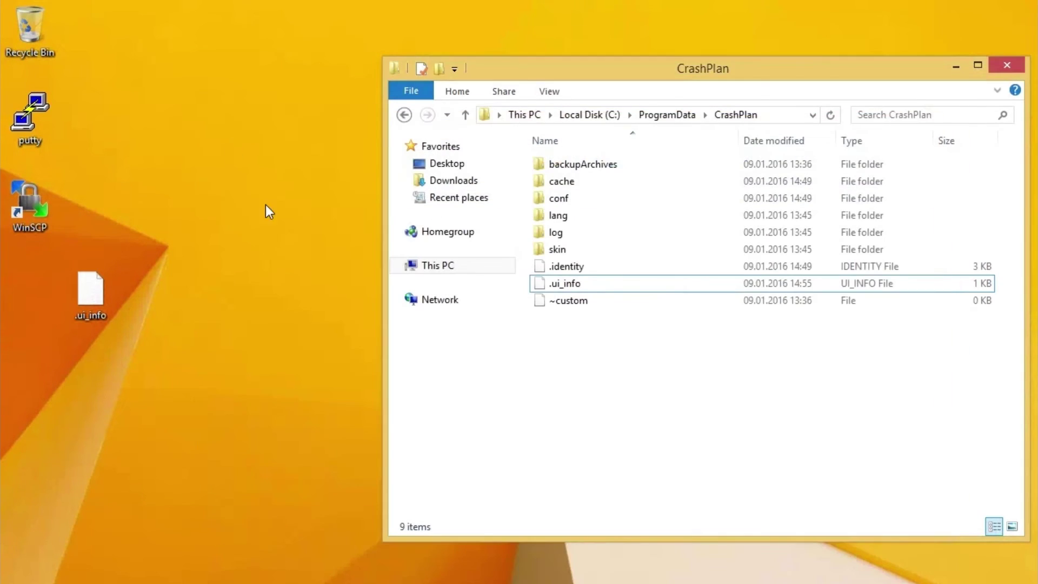
Move .ui_info into C:\ProgramData\CrashPlan, replacing the existing copy
{"action": "left_click_drag", "start_coordinate": [102, 292], "coordinate": [667, 412]}
{"action": "left_click", "coordinate": [542, 182]}
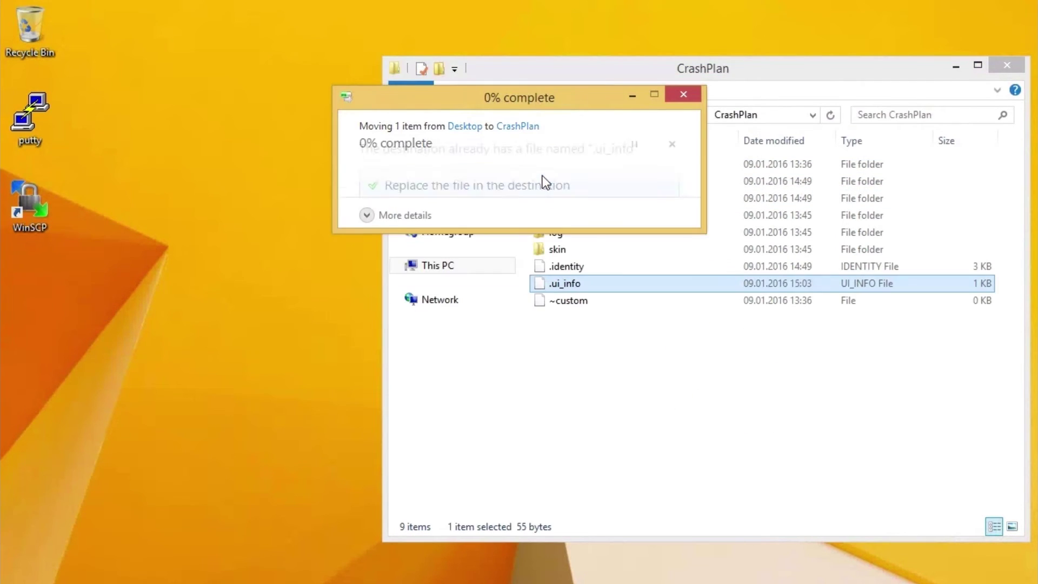
{"action": "left_click", "coordinate": [763, 365]}
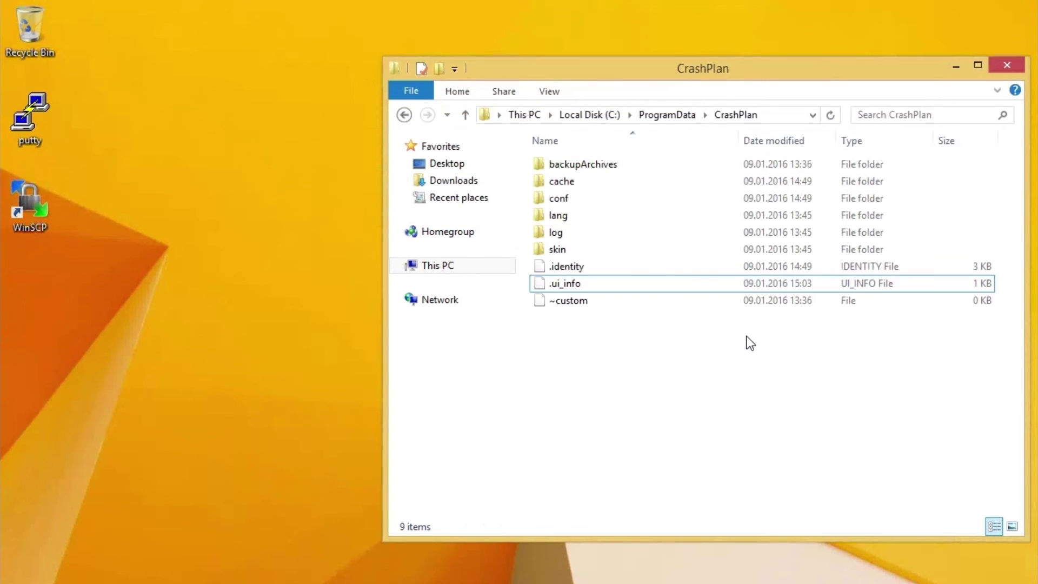
Launch the CrashPlan client by searching 'crash' on the Start screen
{"action": "key", "text": "super+d"}
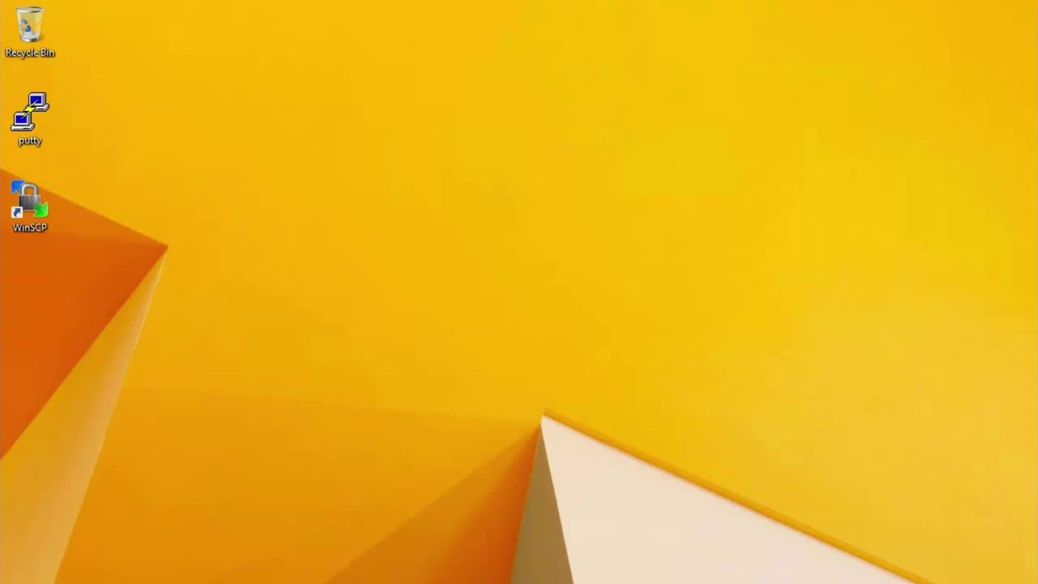
{"action": "key", "text": "super"}
{"action": "type", "text": "crashPlan"}
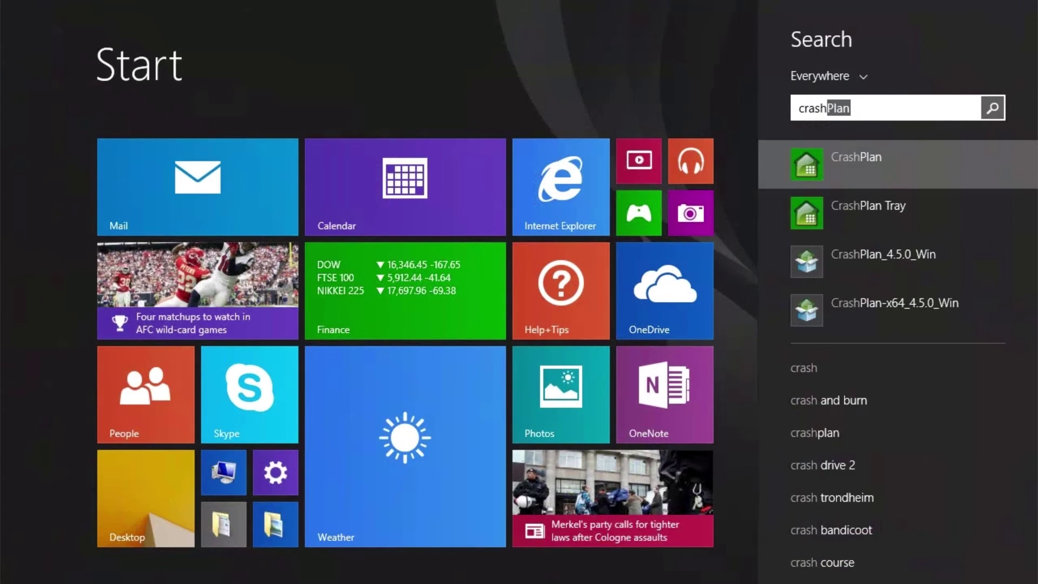
{"action": "key", "text": "Return"}
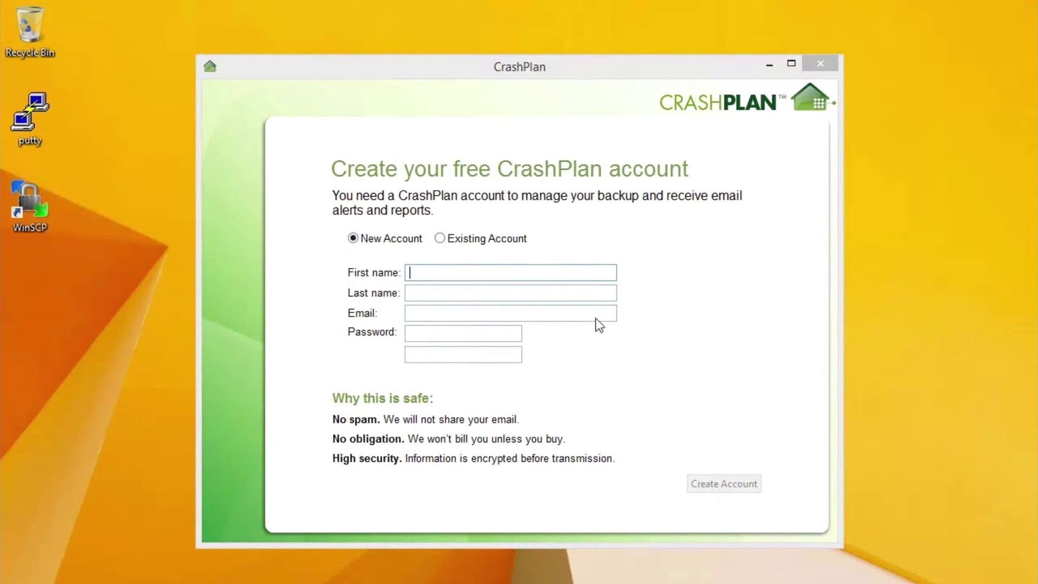
Sign in to CrashPlan as an existing account with its e-mail and password
{"action": "left_click", "coordinate": [440, 238]}
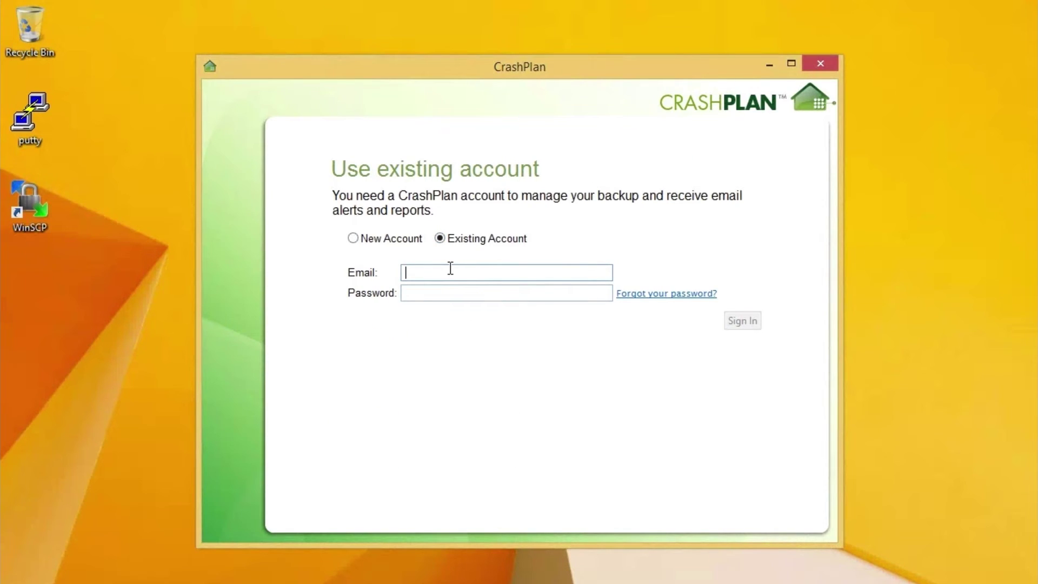
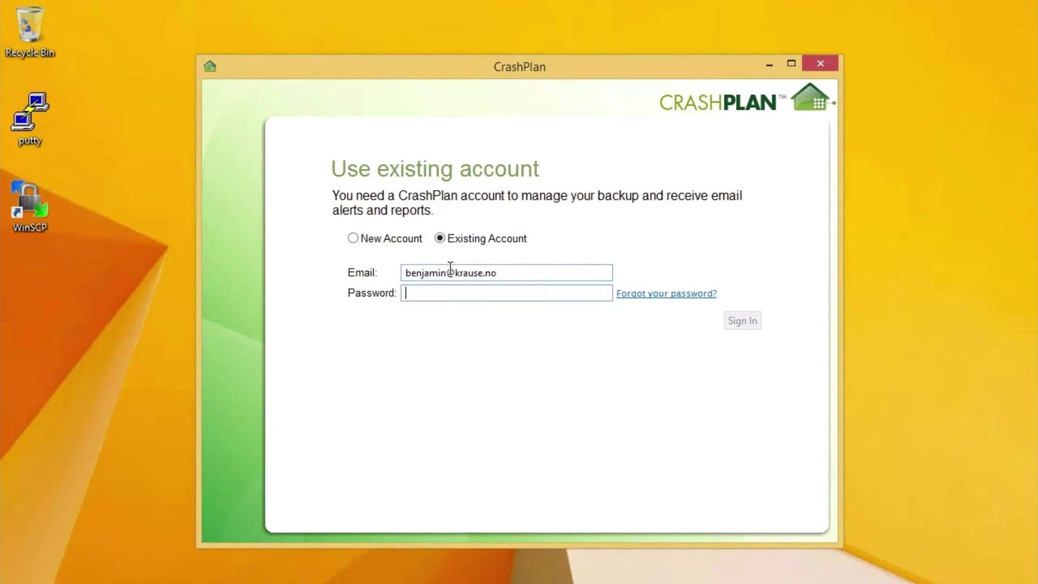
{"action": "type", "text": "•••••••••"}
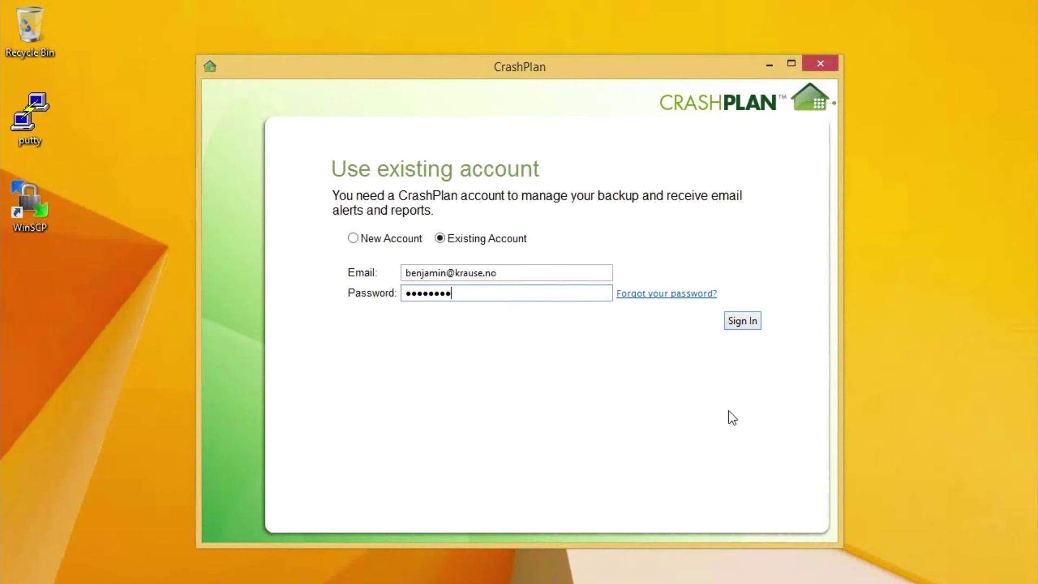
{"action": "left_click", "coordinate": [746, 322]}
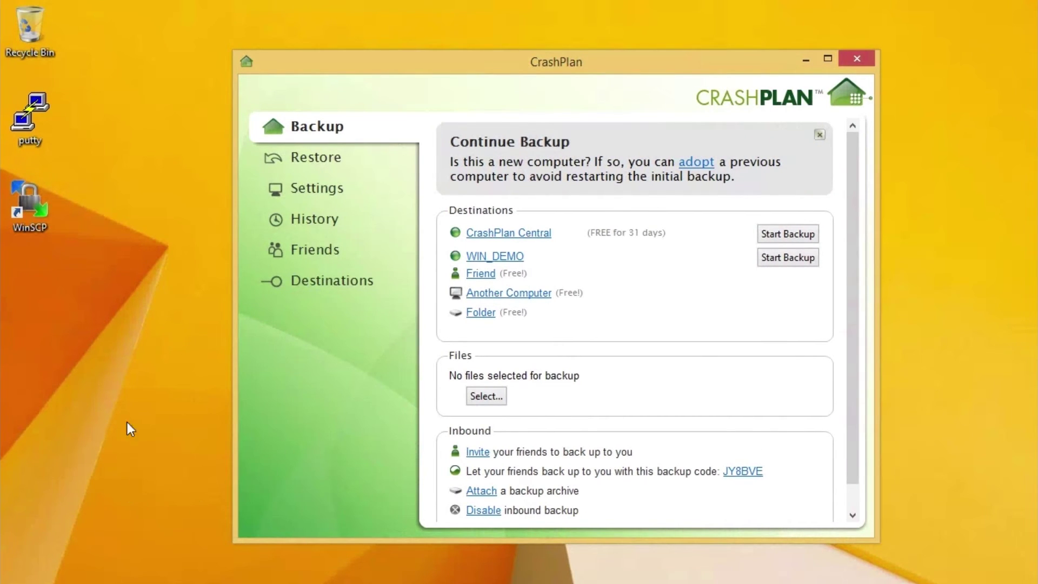
Leave the signed-in CrashPlan client and search the Windows Start screen for 'service'
{"action": "left_click", "coordinate": [112, 533]}
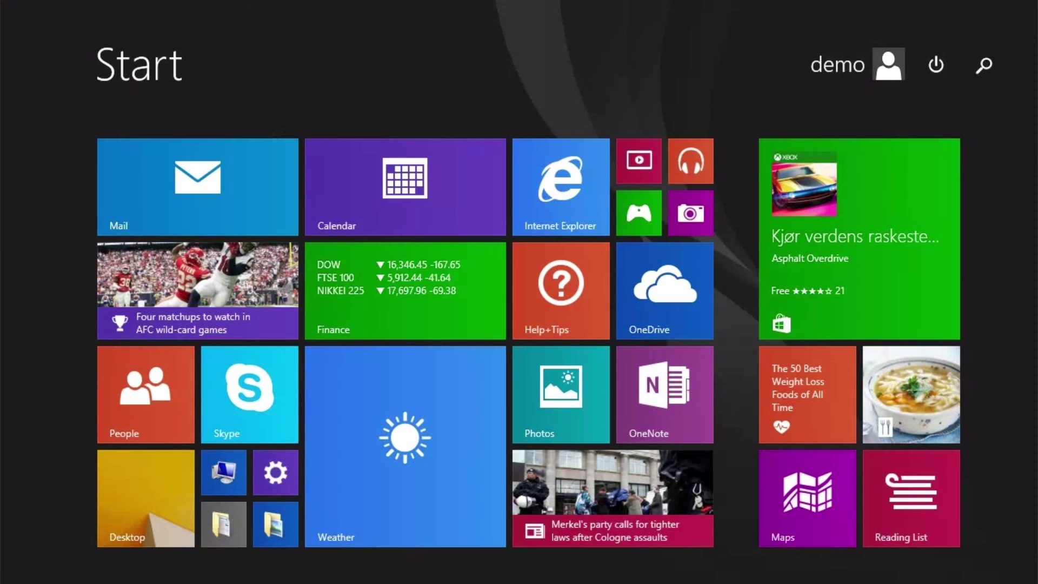
{"action": "type", "text": "service"}
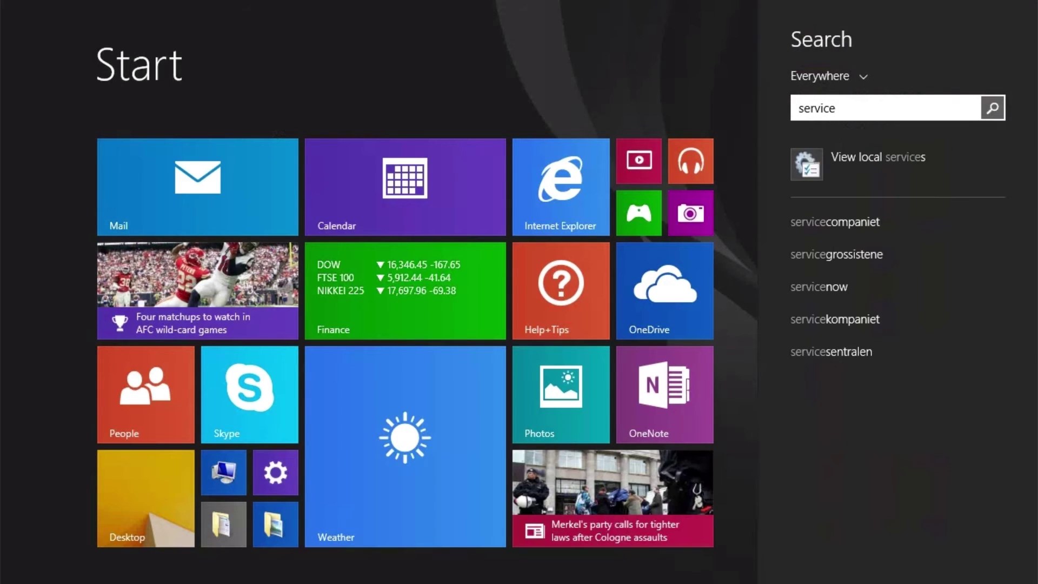
Open View local services and jump to the CrashPlan Backup Service in the list
{"action": "left_click", "coordinate": [928, 159]}
{"action": "left_click", "coordinate": [475, 324]}
{"action": "key", "text": "c"}
{"action": "key", "text": "r"}
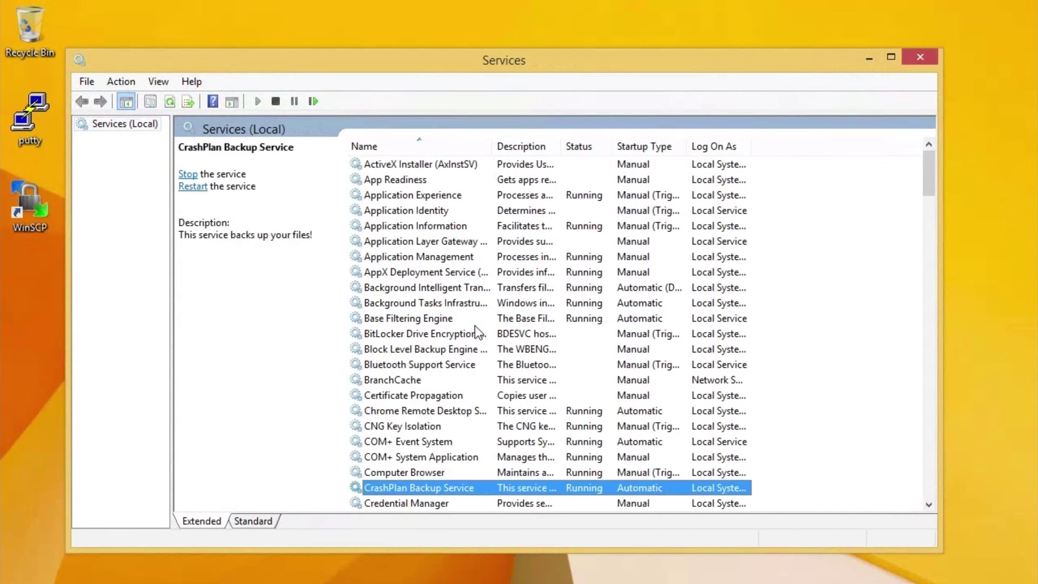
Set the CrashPlan Backup Service startup type to Disabled, stop it, and close Services
{"action": "double_click", "coordinate": [448, 488]}
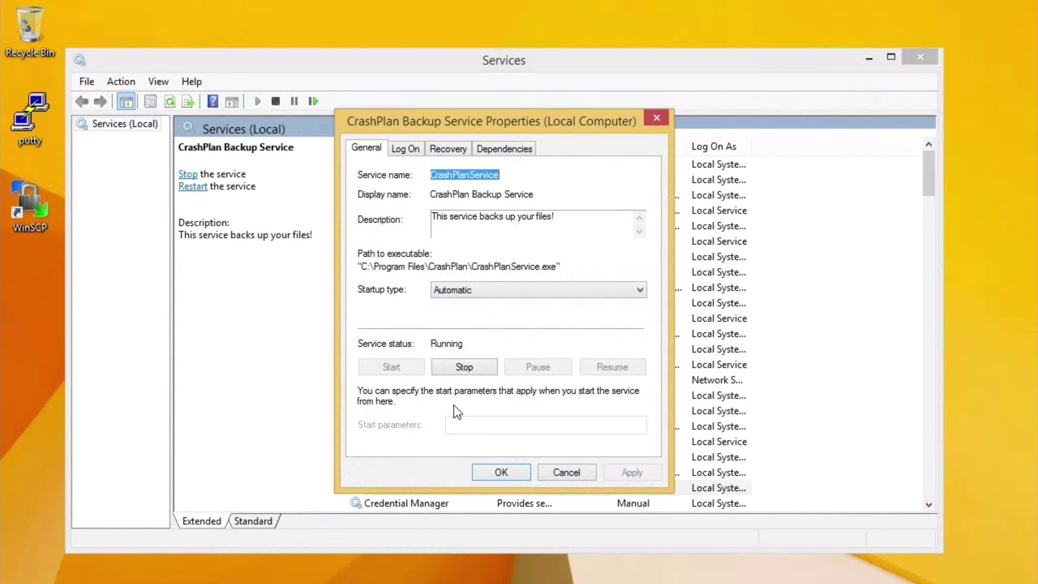
{"action": "left_click", "coordinate": [478, 290]}
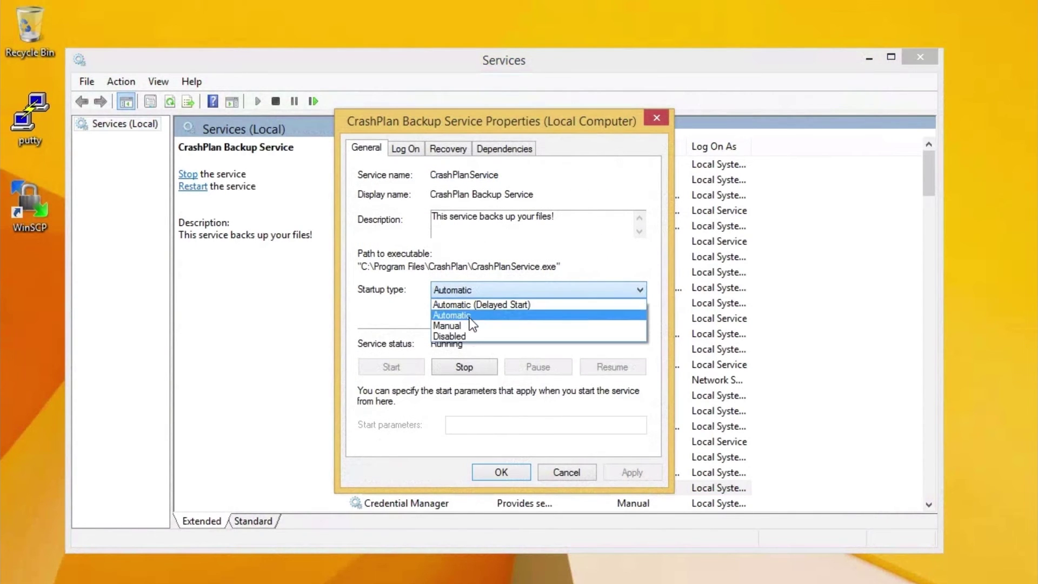
{"action": "left_click", "coordinate": [465, 335]}
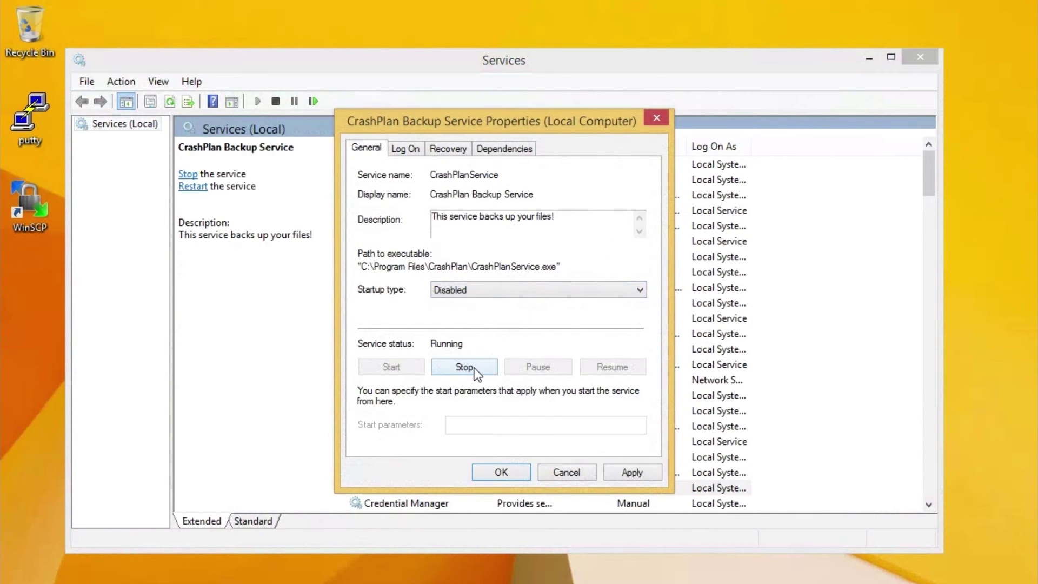
{"action": "left_click", "coordinate": [631, 470]}
{"action": "left_click", "coordinate": [466, 367]}
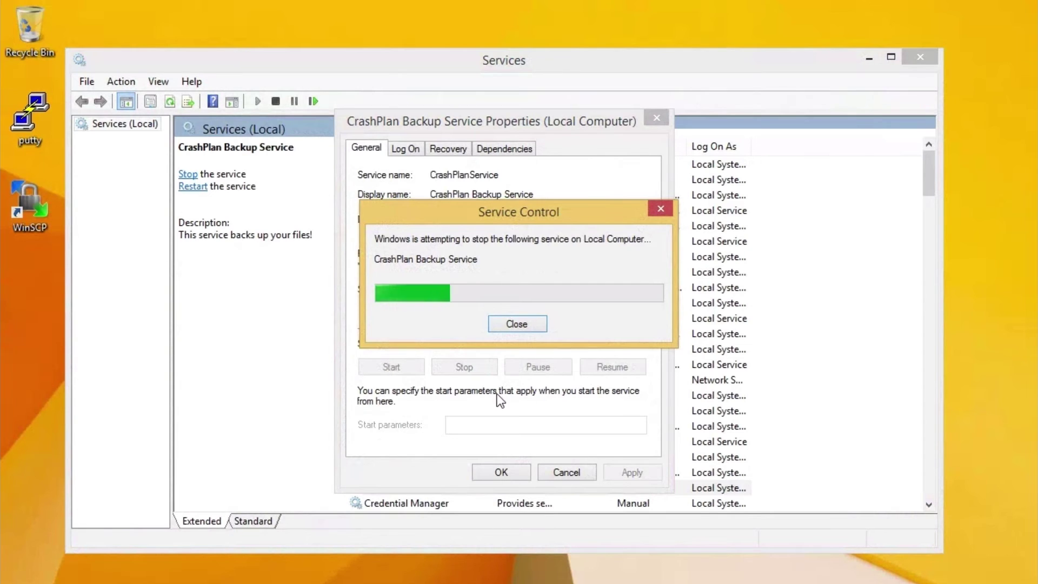
{"action": "left_click", "coordinate": [506, 474]}
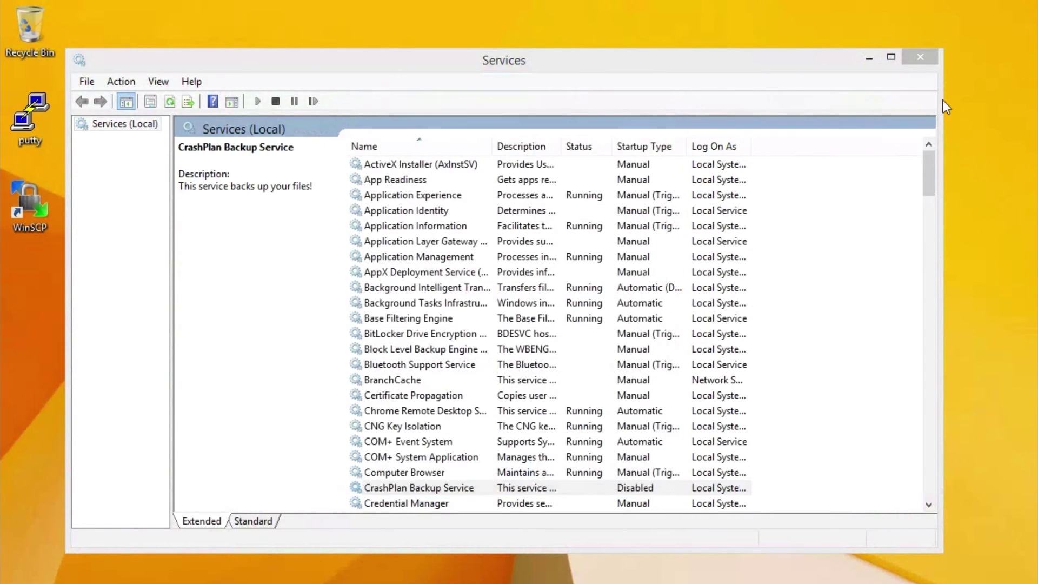
{"action": "left_click", "coordinate": [927, 62]}
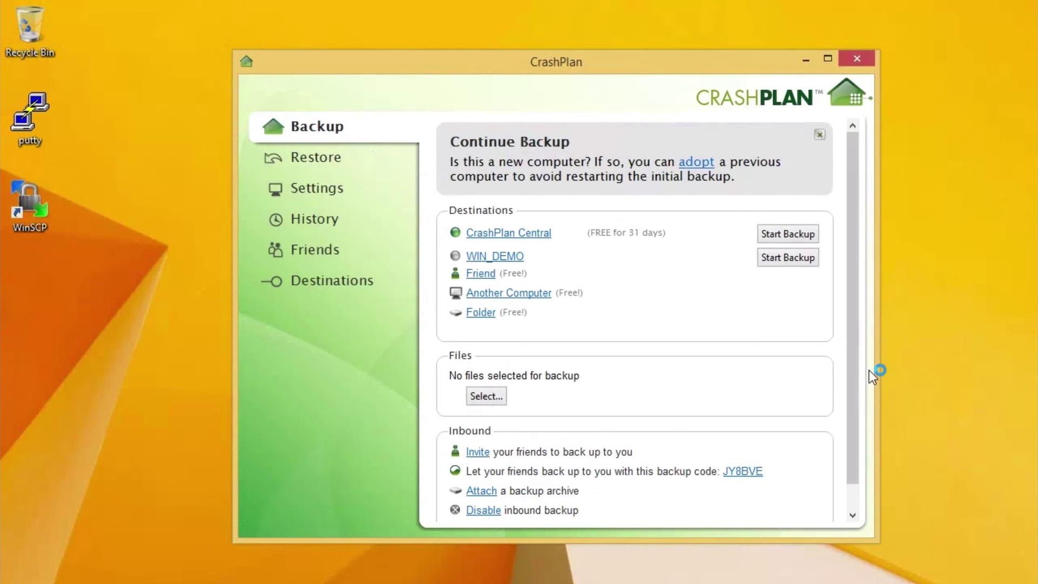
{"action": "left_click_drag", "start_coordinate": [538, 59], "coordinate": [459, 67]}
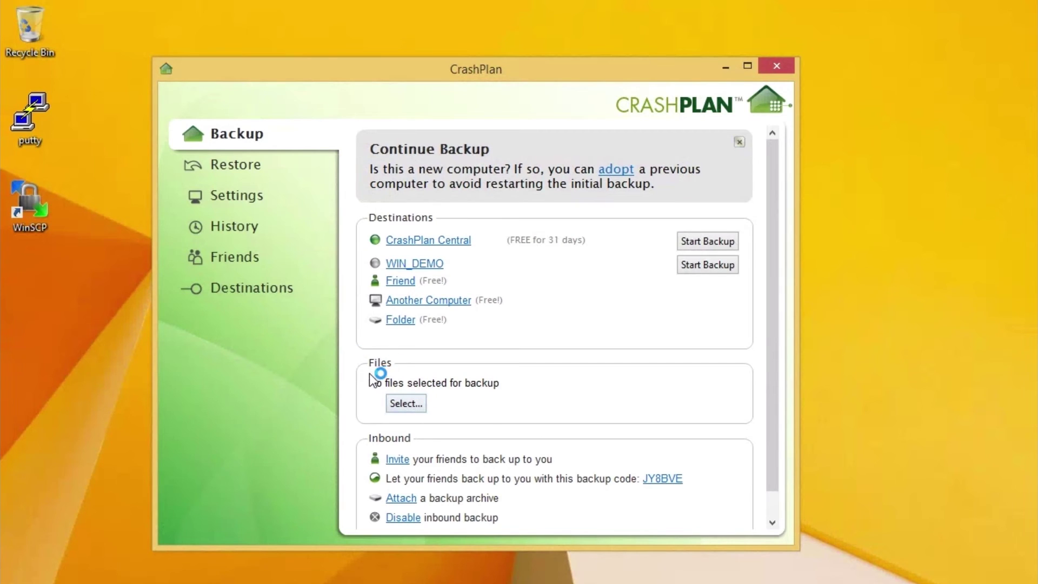
{"action": "left_click", "coordinate": [419, 403]}
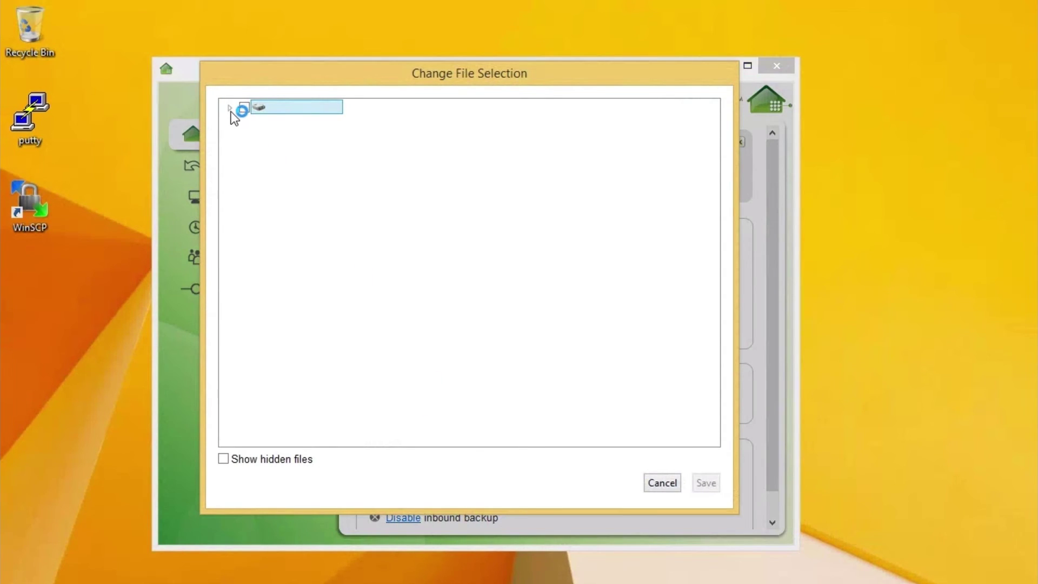
{"action": "left_click", "coordinate": [229, 107]}
{"action": "left_click", "coordinate": [245, 238]}
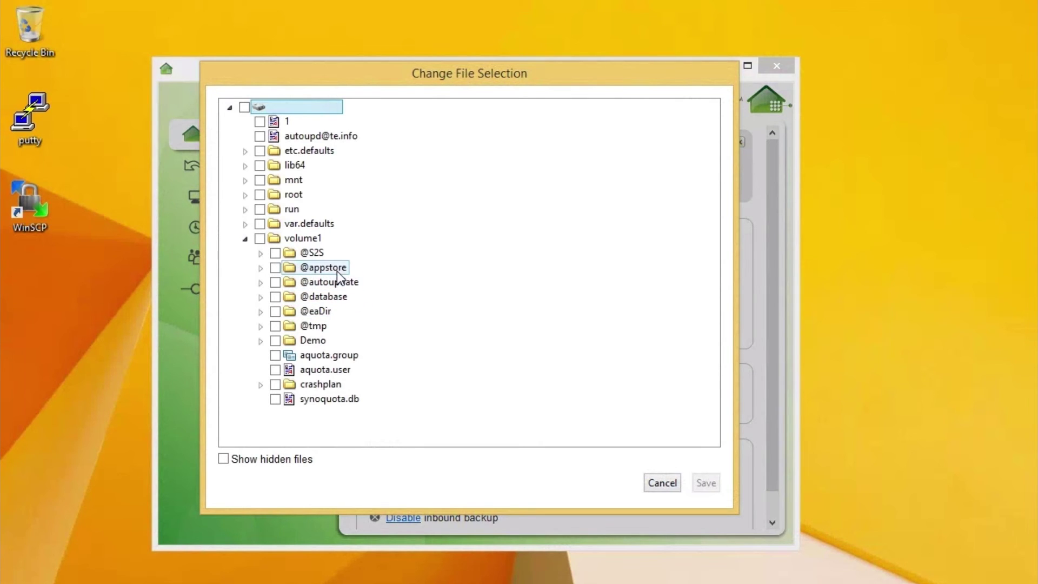
{"action": "left_click", "coordinate": [304, 268]}
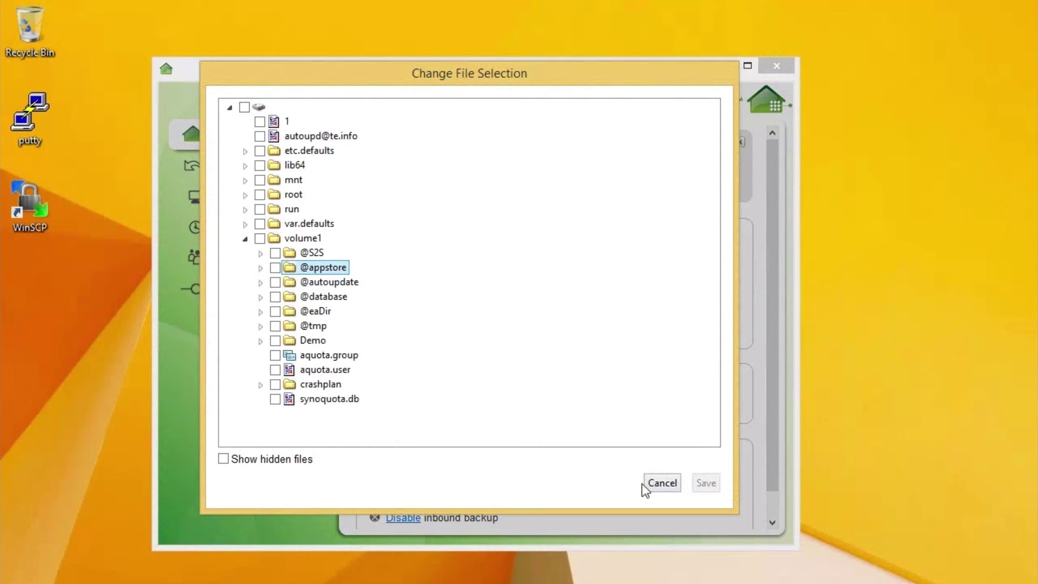
{"action": "left_click", "coordinate": [662, 483]}
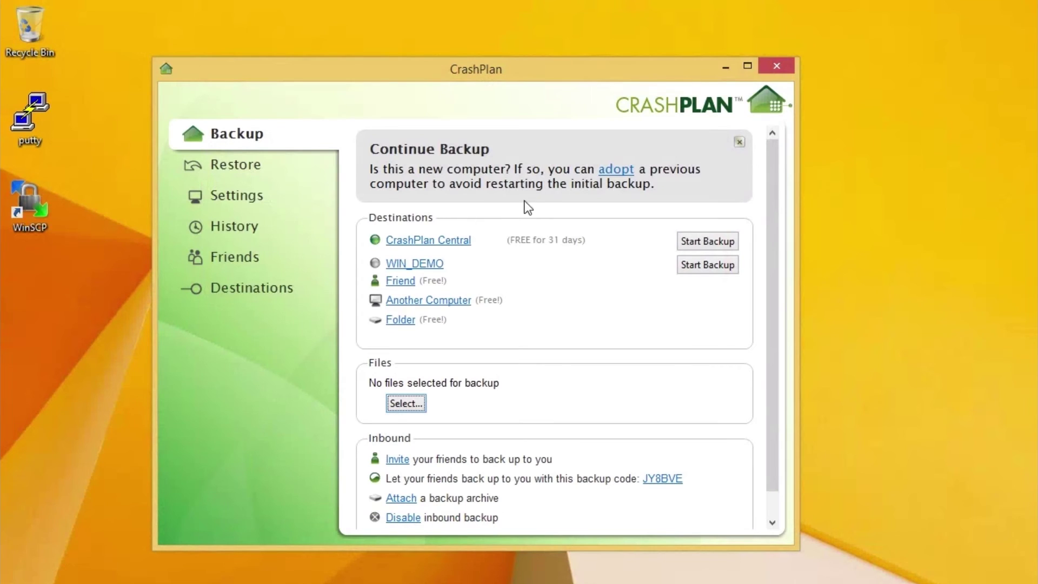
{"action": "left_click_drag", "start_coordinate": [488, 81], "coordinate": [573, 84]}
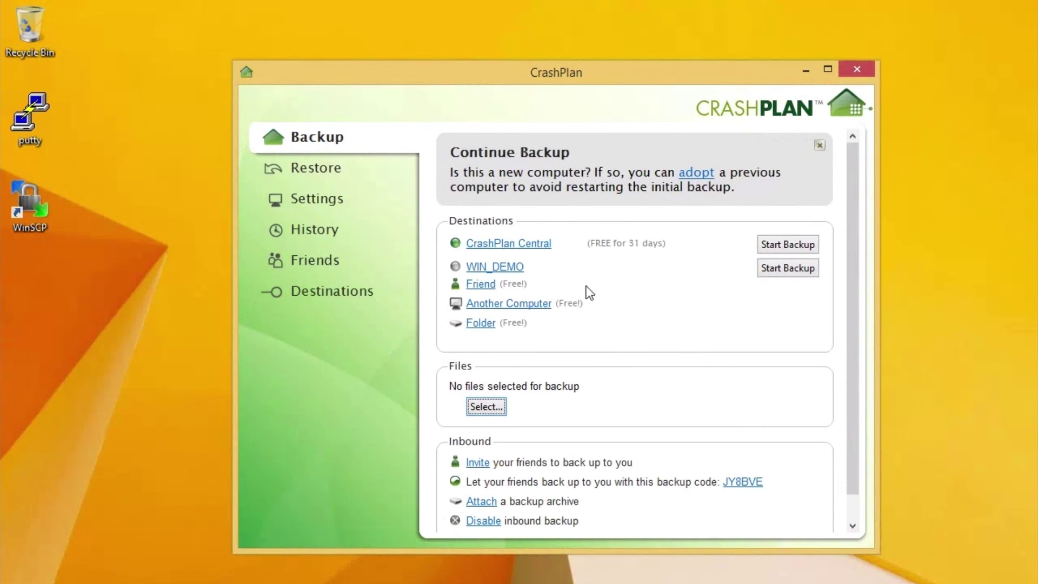
Review CrashPlan's Security and General settings, return to Backup, then close the client
{"action": "left_click", "coordinate": [334, 207]}
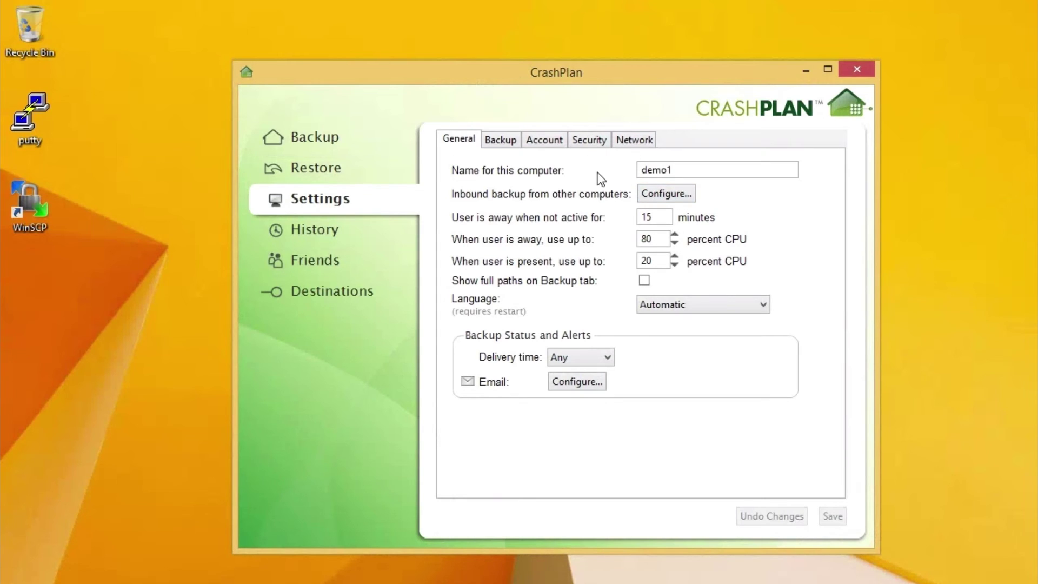
{"action": "left_click", "coordinate": [595, 142]}
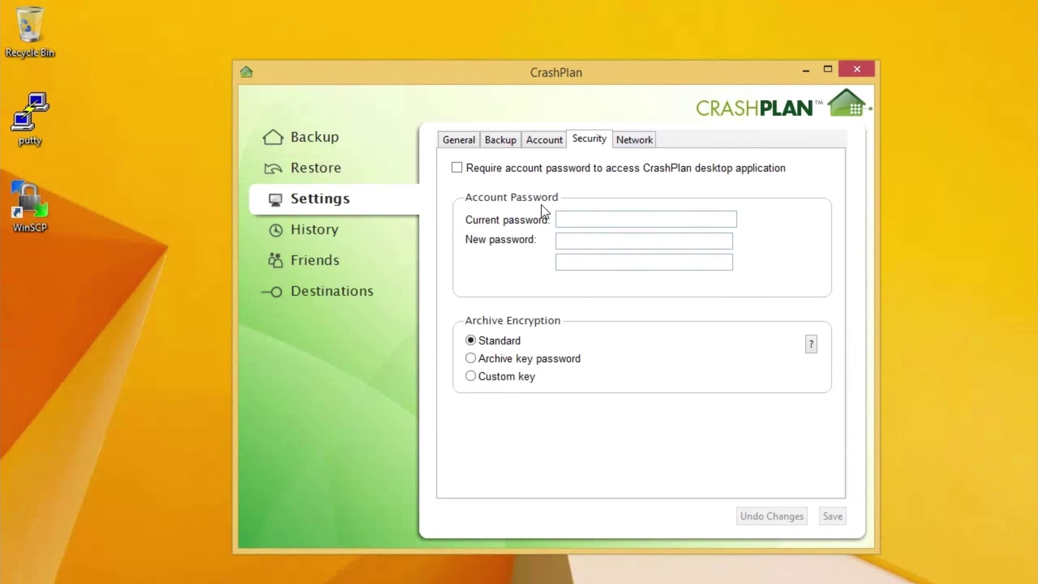
{"action": "left_click", "coordinate": [459, 142]}
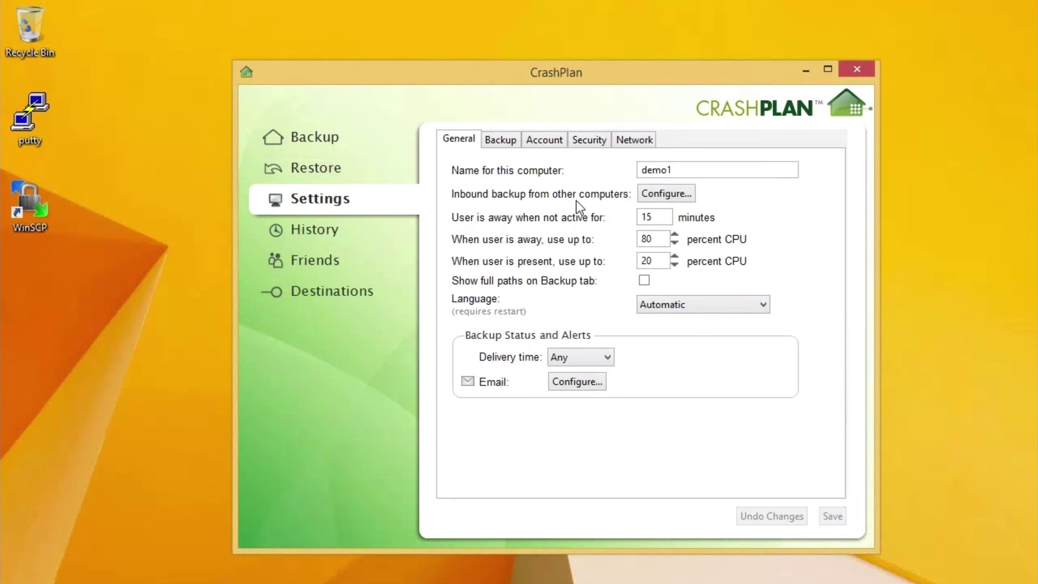
{"action": "left_click", "coordinate": [297, 142]}
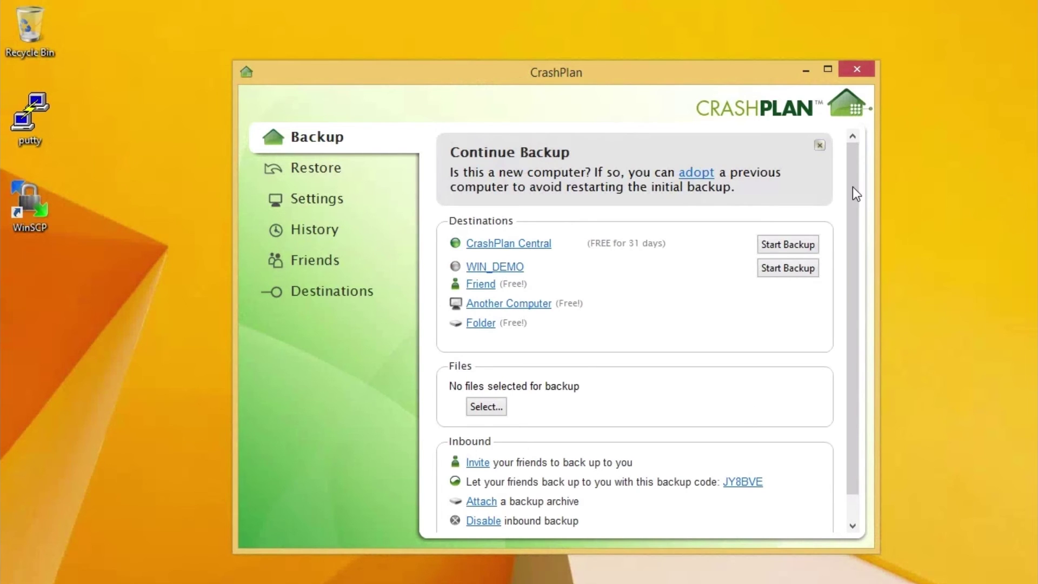
{"action": "left_click", "coordinate": [862, 73]}
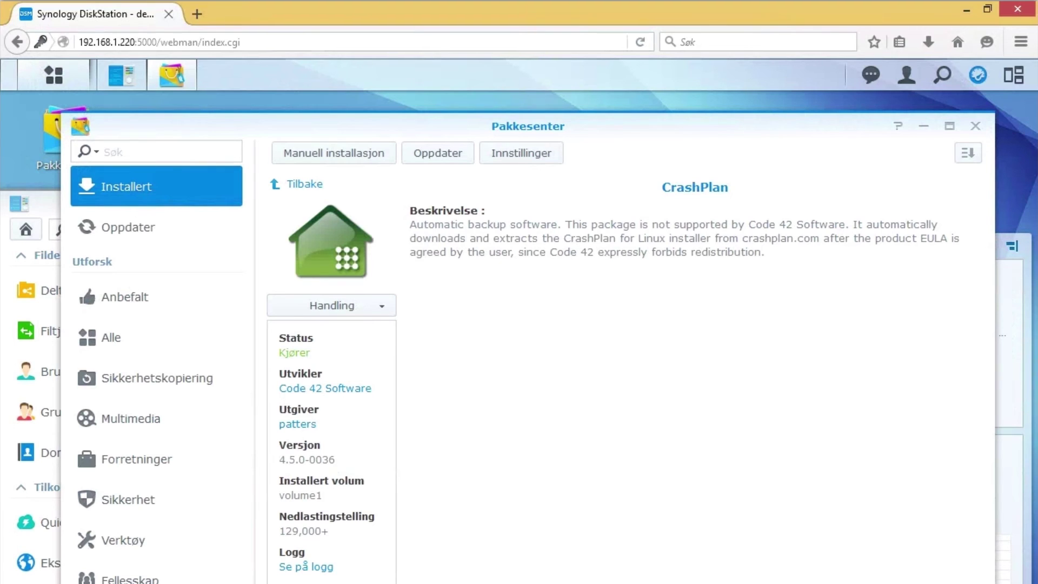
Stop the CrashPlan package with Handling > Stopp, confirm Ja, and minimise Firefox
{"action": "left_click", "coordinate": [967, 9]}
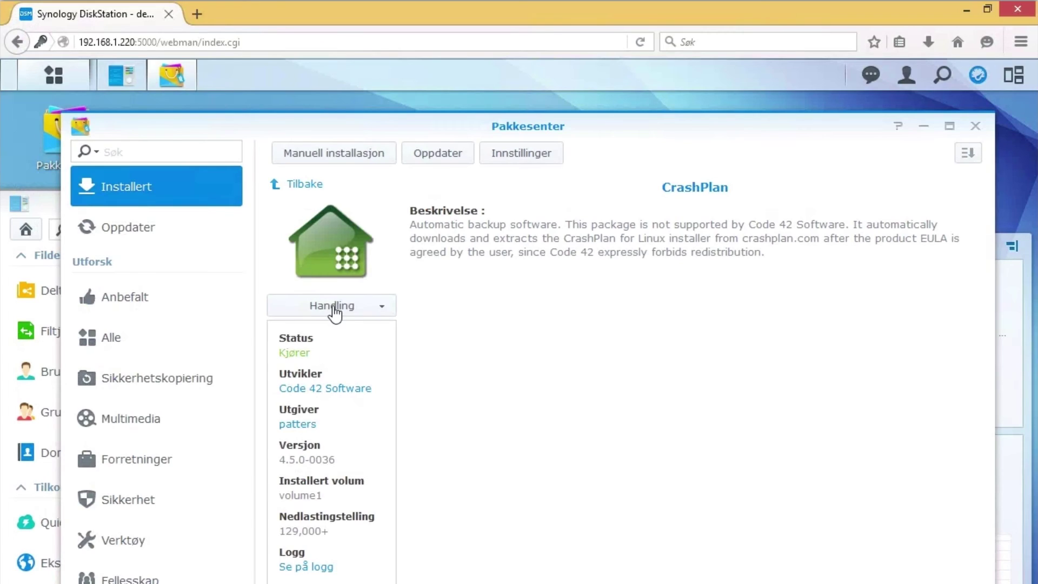
{"action": "left_click", "coordinate": [334, 307]}
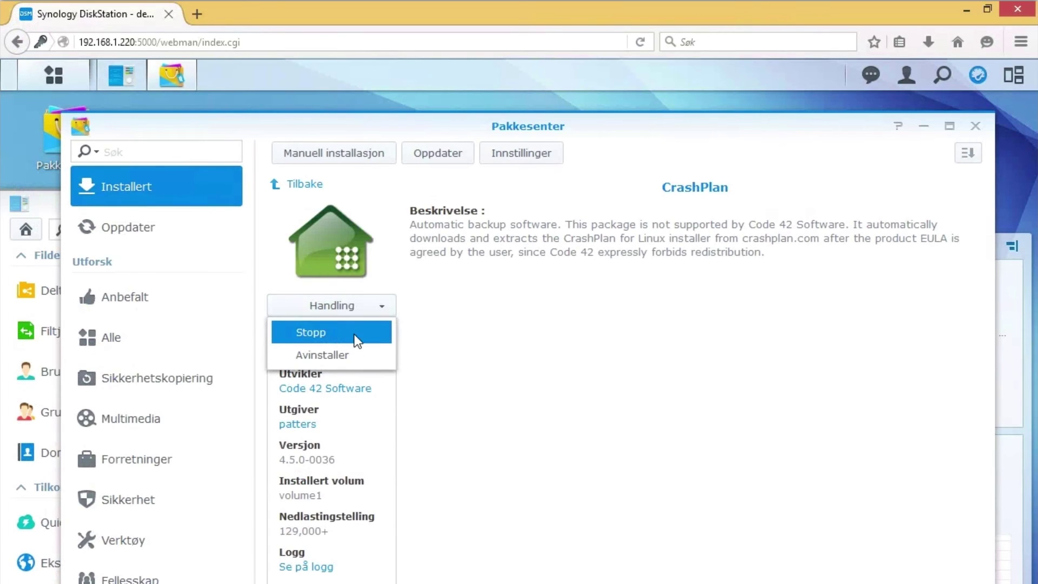
{"action": "left_click", "coordinate": [357, 340]}
{"action": "left_click", "coordinate": [616, 448]}
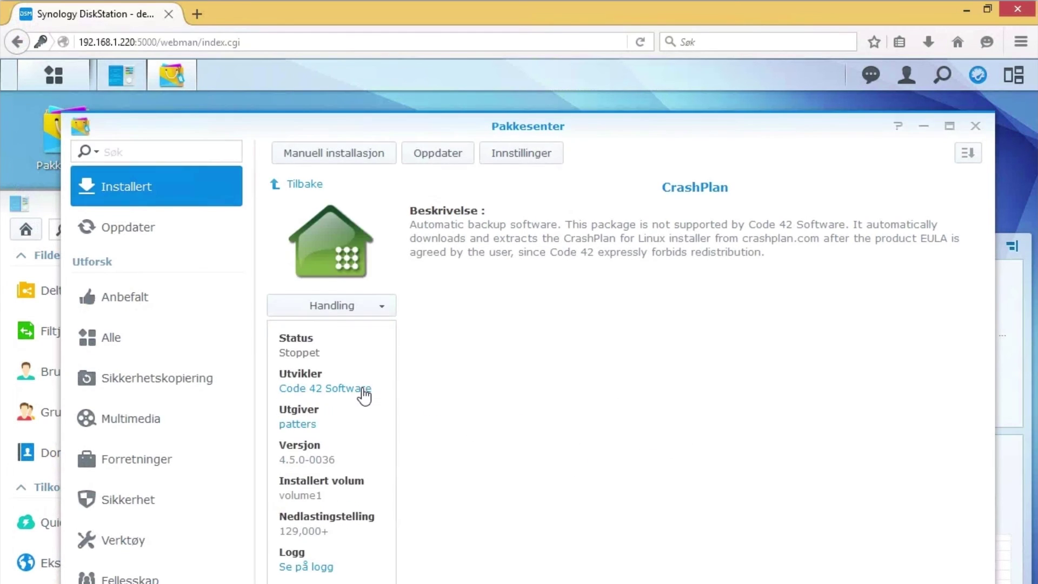
{"action": "left_click", "coordinate": [966, 10]}
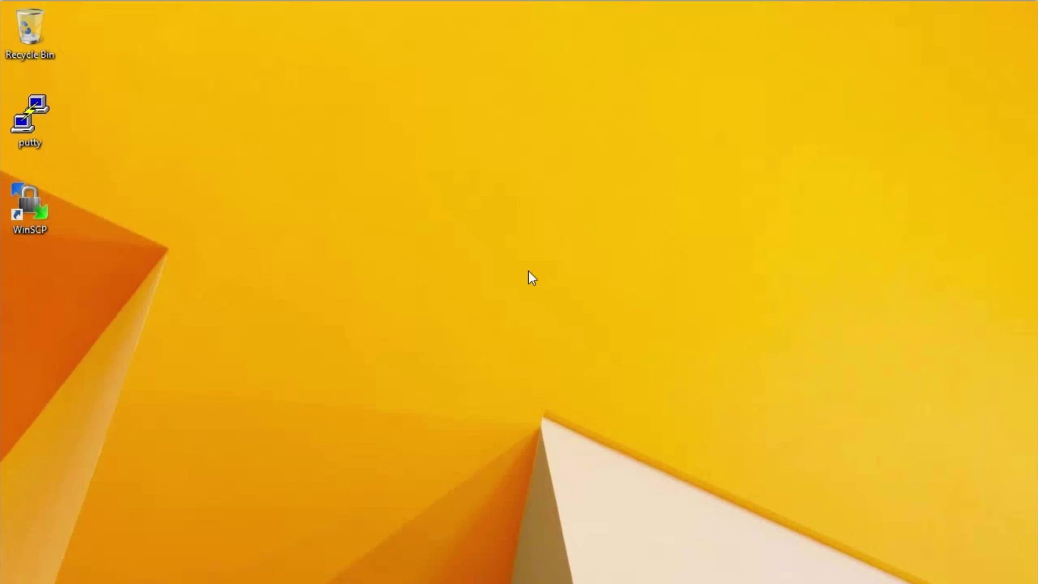
{"action": "left_click", "coordinate": [278, 581]}
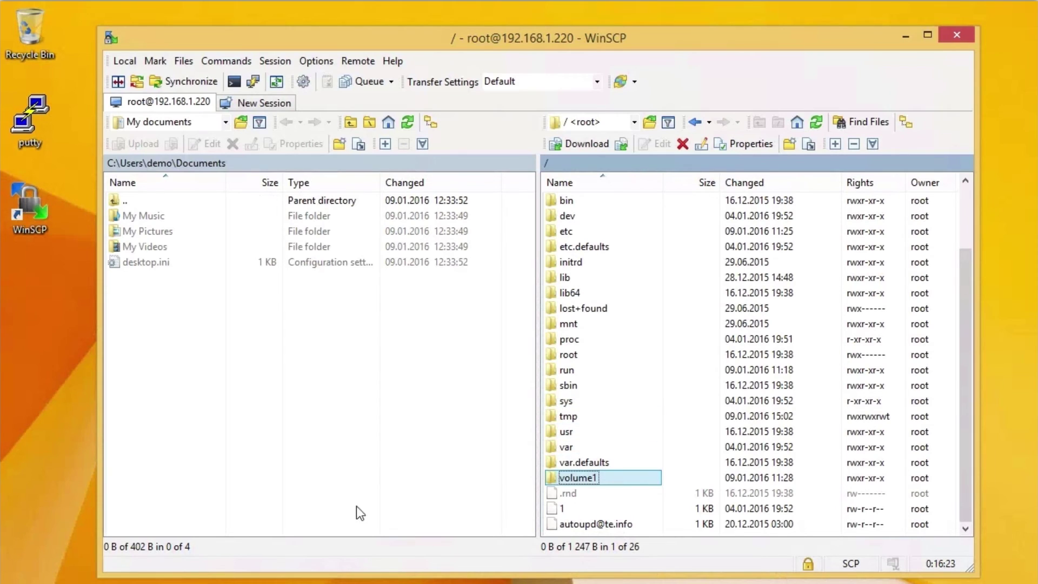
{"action": "double_click", "coordinate": [597, 476]}
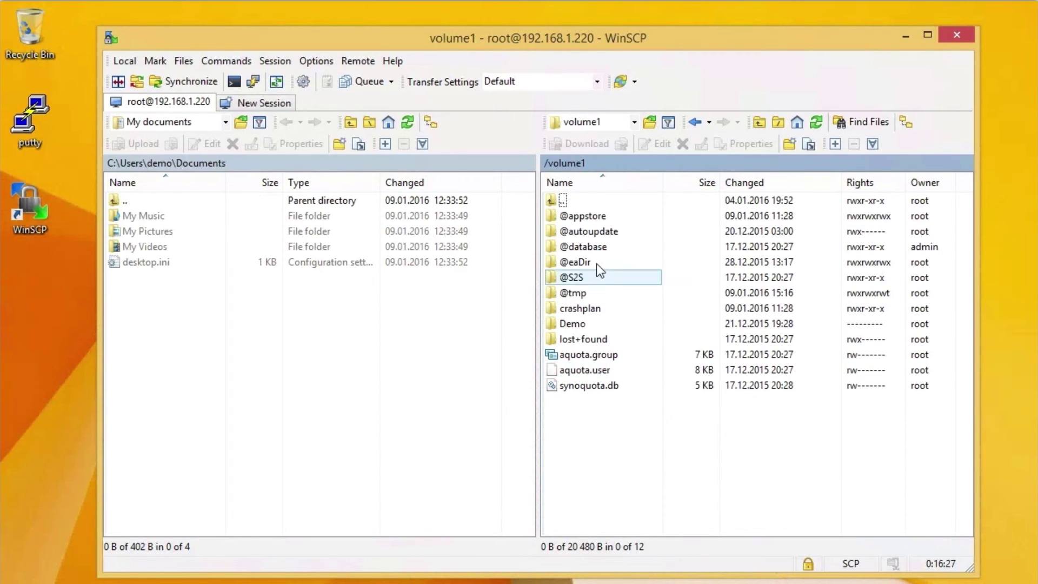
{"action": "double_click", "coordinate": [617, 214]}
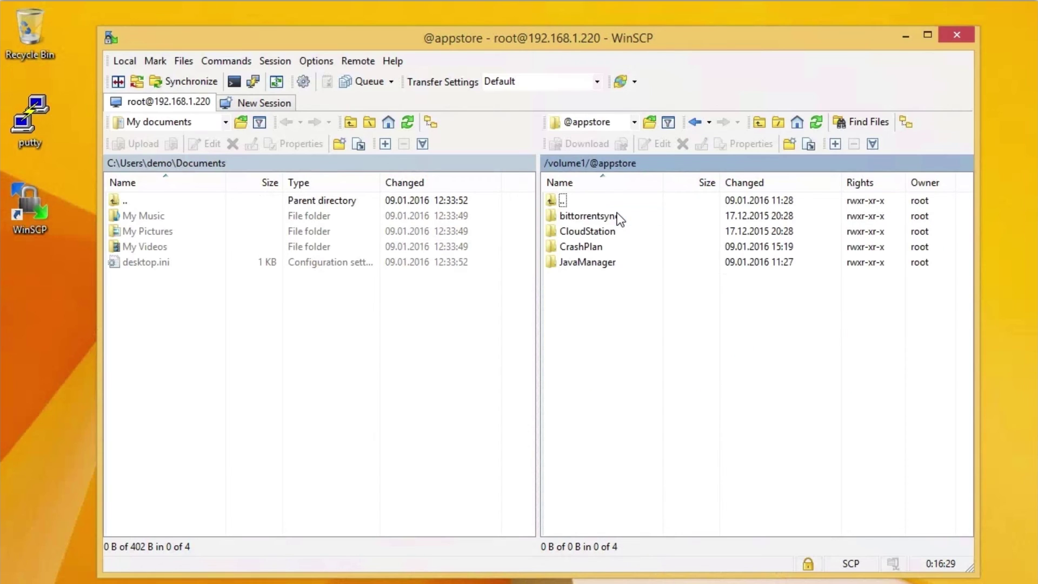
{"action": "double_click", "coordinate": [609, 253]}
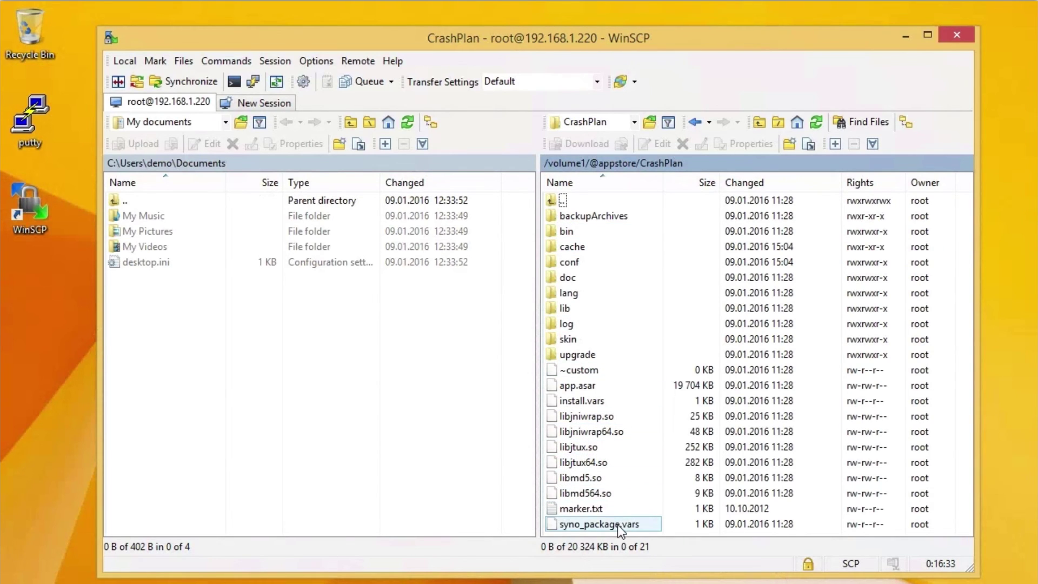
{"action": "left_click", "coordinate": [633, 527]}
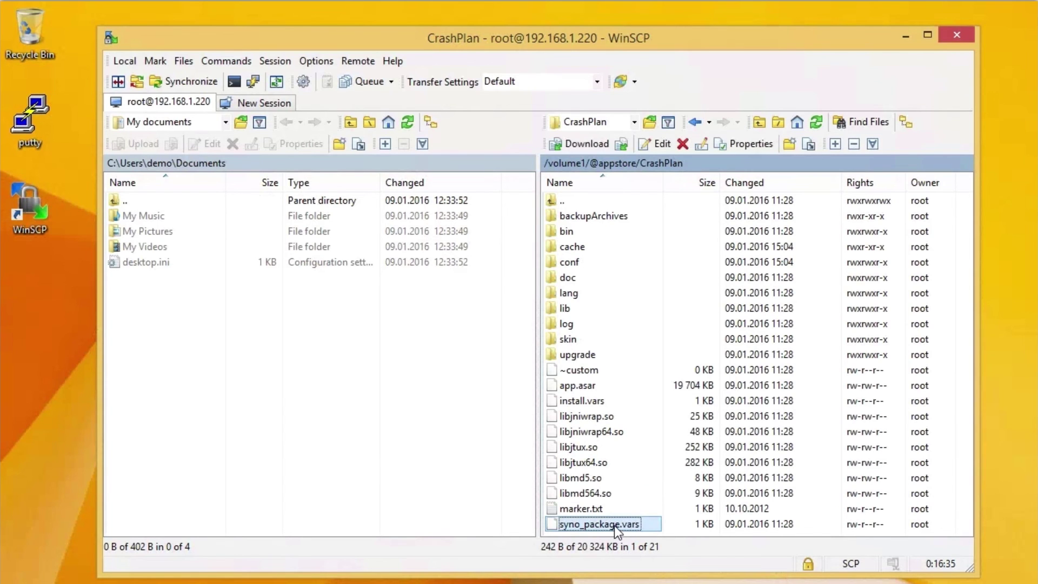
{"action": "right_click", "coordinate": [615, 524]}
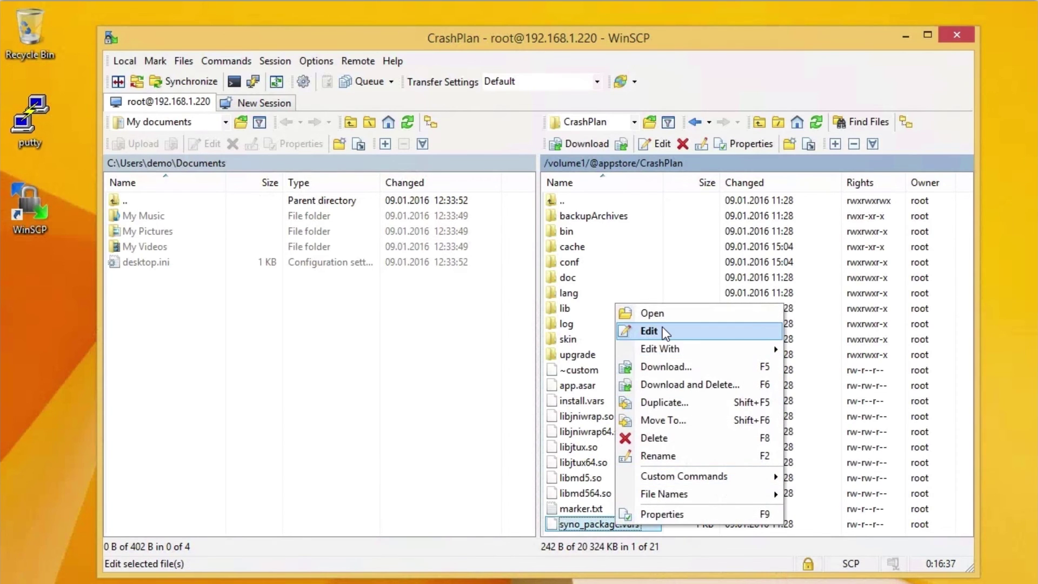
{"action": "left_click", "coordinate": [663, 328]}
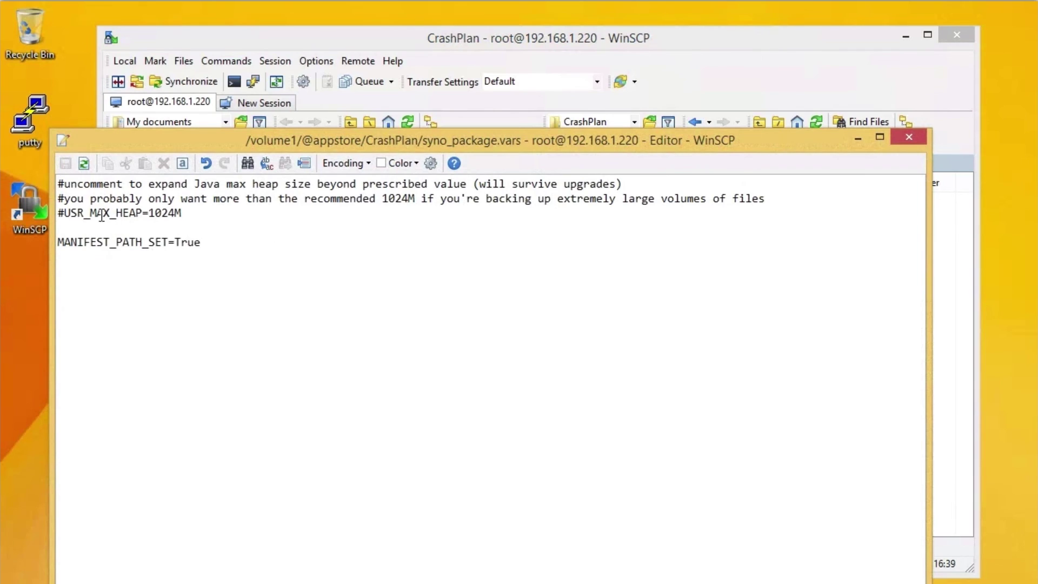
Remove the # in front of the USR_MAX_HEAP=1024M line
{"action": "left_click_drag", "start_coordinate": [66, 213], "coordinate": [173, 213]}
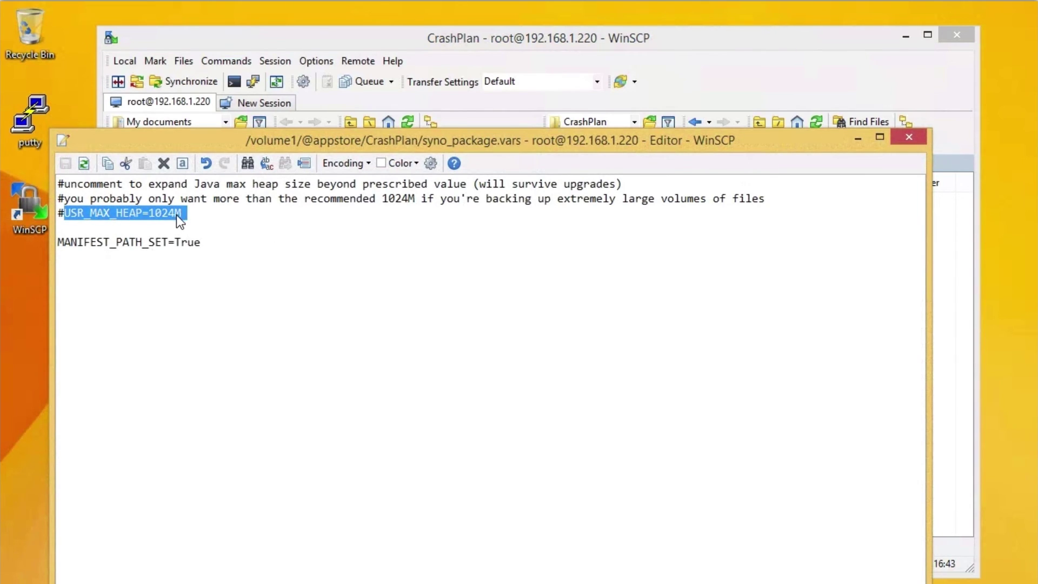
{"action": "left_click", "coordinate": [169, 216]}
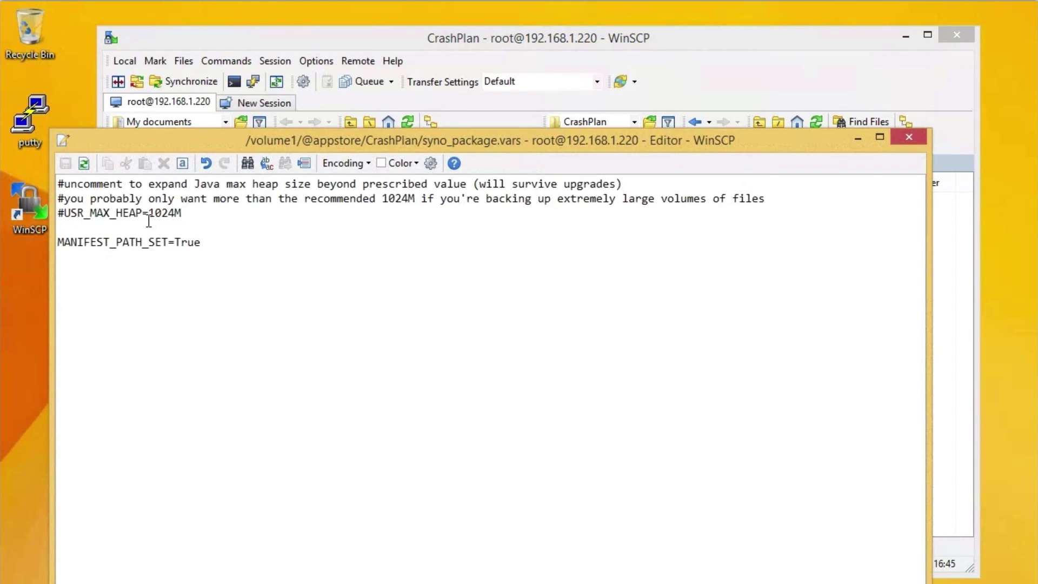
{"action": "key", "text": "Right"}
{"action": "key", "text": "Right"}
{"action": "left_click", "coordinate": [150, 213], "text": "shift"}
{"action": "left_click", "coordinate": [169, 212]}
{"action": "left_click_drag", "start_coordinate": [57, 212], "coordinate": [65, 213]}
{"action": "key", "text": "Delete"}
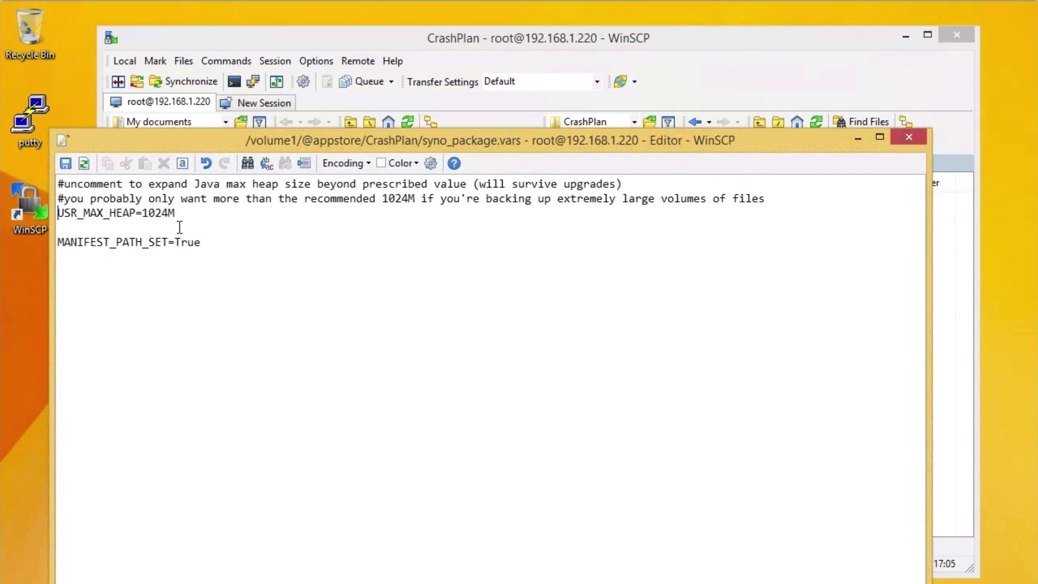
Change the heap value to 3000M, save syno_package.vars, and close the editor
{"action": "left_click_drag", "start_coordinate": [143, 215], "coordinate": [170, 214]}
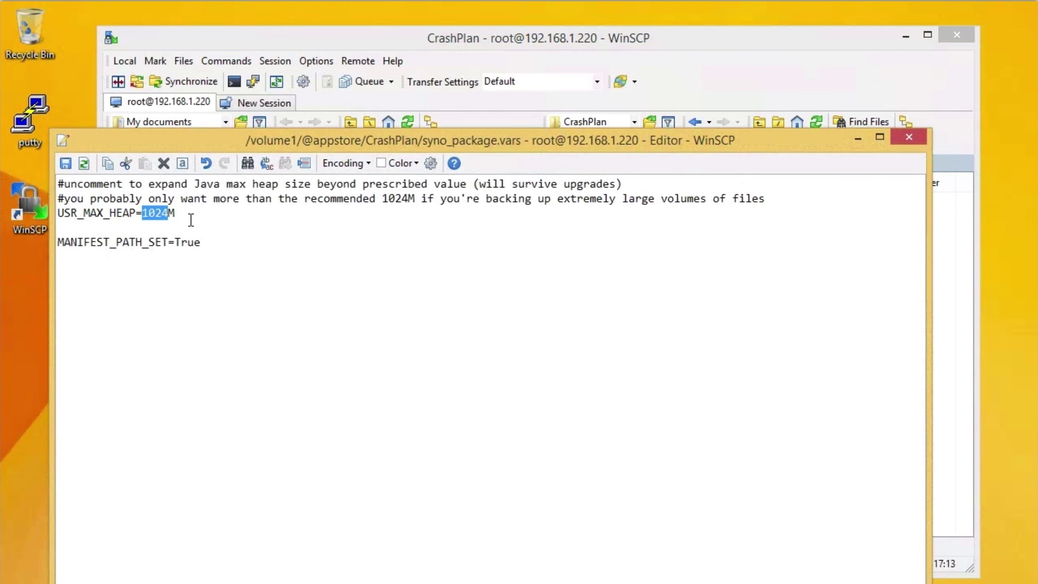
{"action": "type", "text": "3000"}
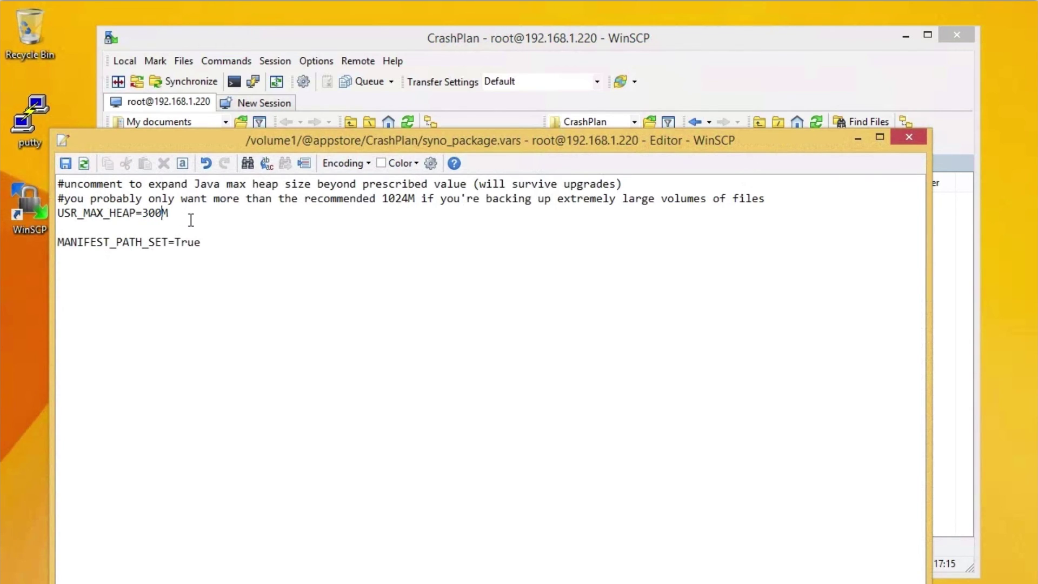
{"action": "left_click", "coordinate": [65, 163]}
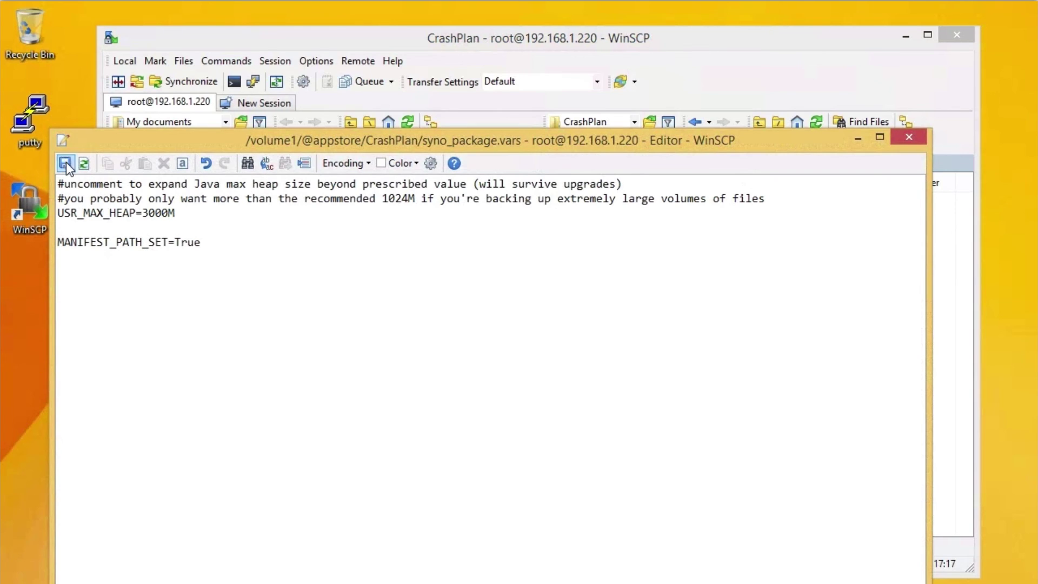
{"action": "double_click", "coordinate": [64, 142]}
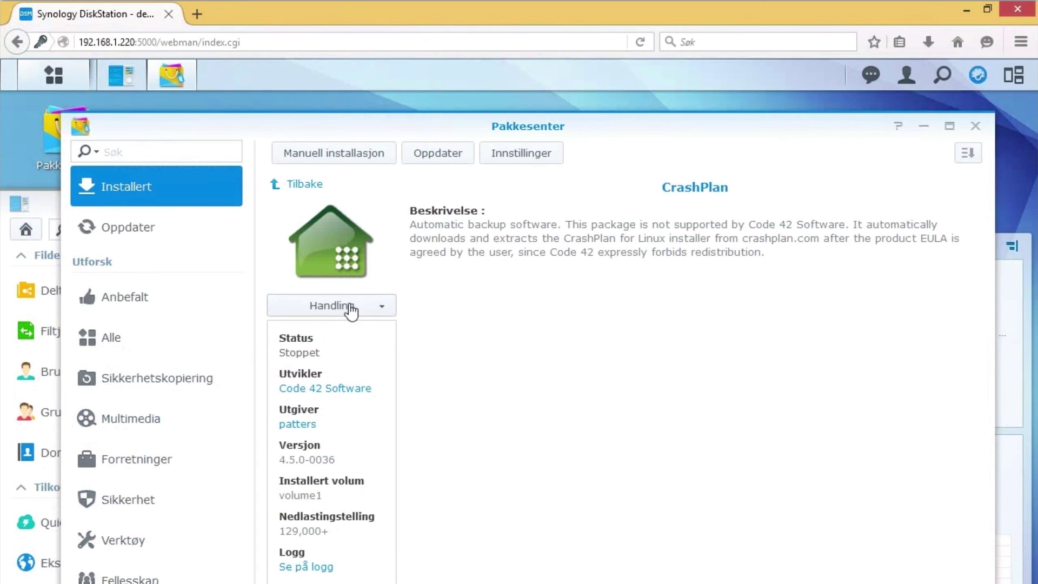
Start the CrashPlan package again with Handling > Kjør
{"action": "left_click", "coordinate": [349, 307]}
{"action": "left_click", "coordinate": [322, 334]}
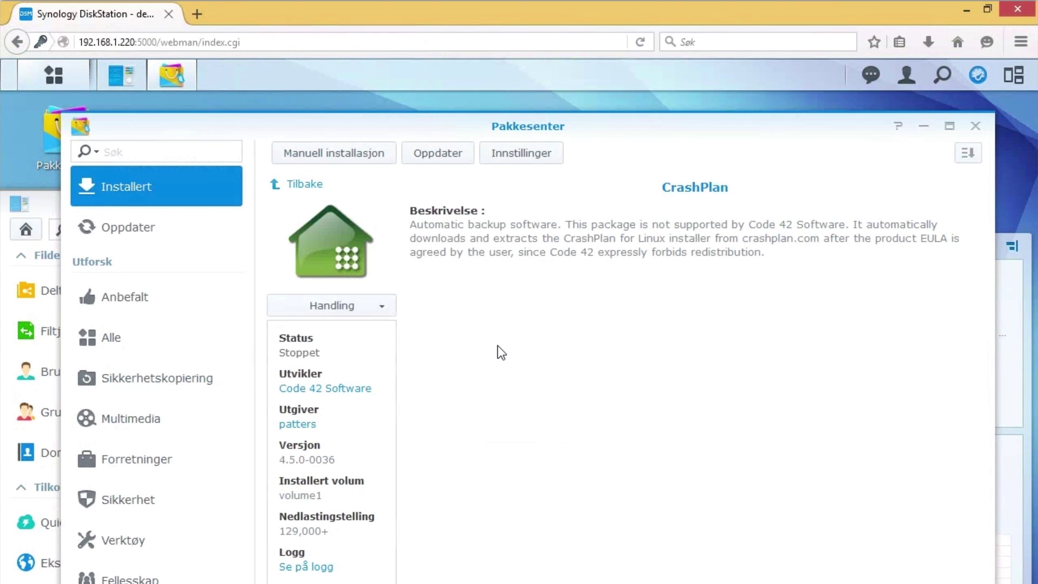